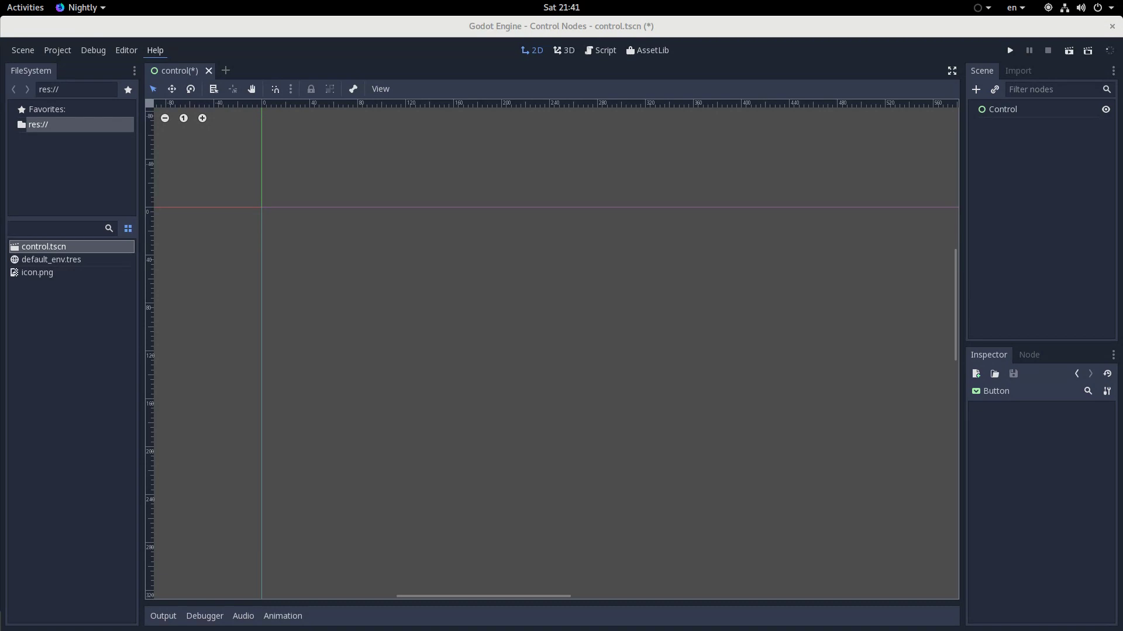
# With the Control root selected, open Create New Node and expand Control and BaseButton.
pyautogui.click(1031, 110)
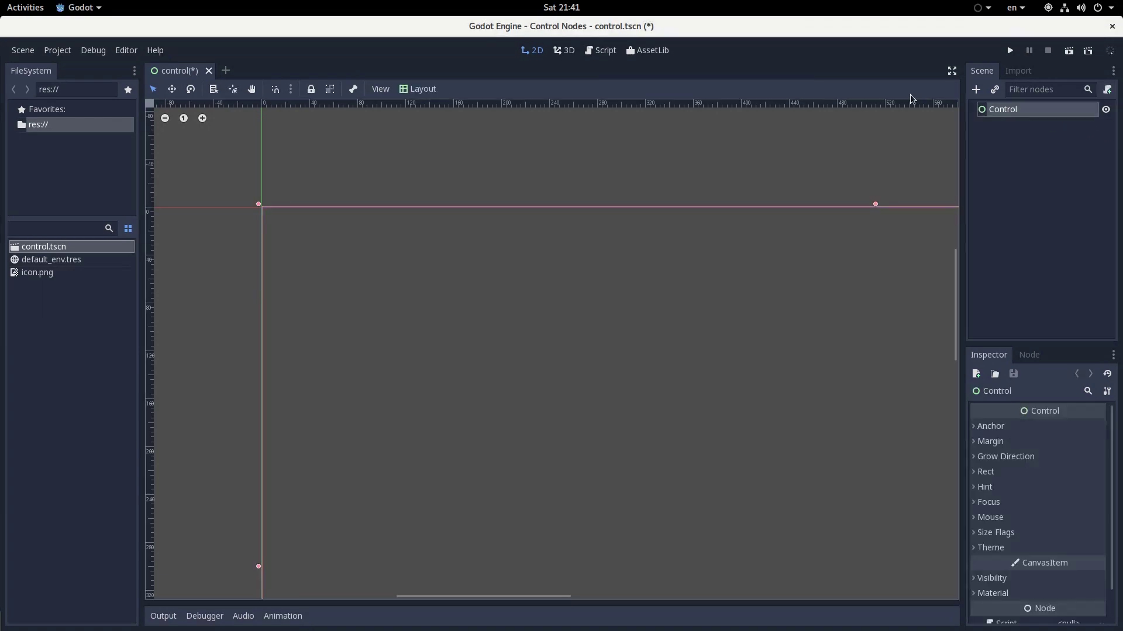
pyautogui.click(974, 89)
pyautogui.click(256, 224)
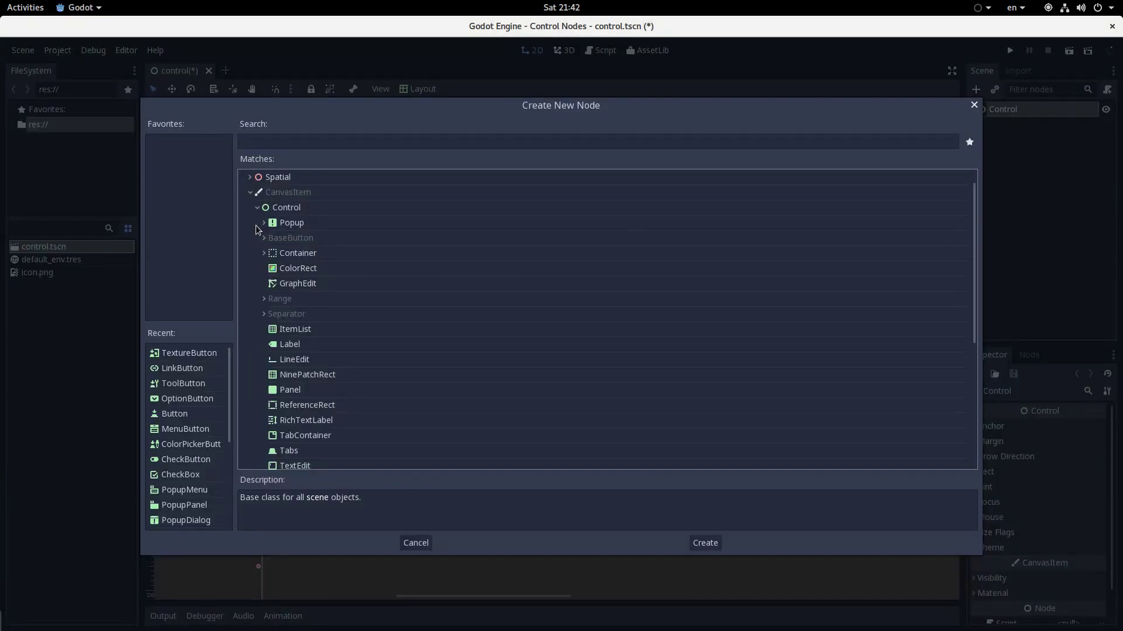
pyautogui.click(296, 237)
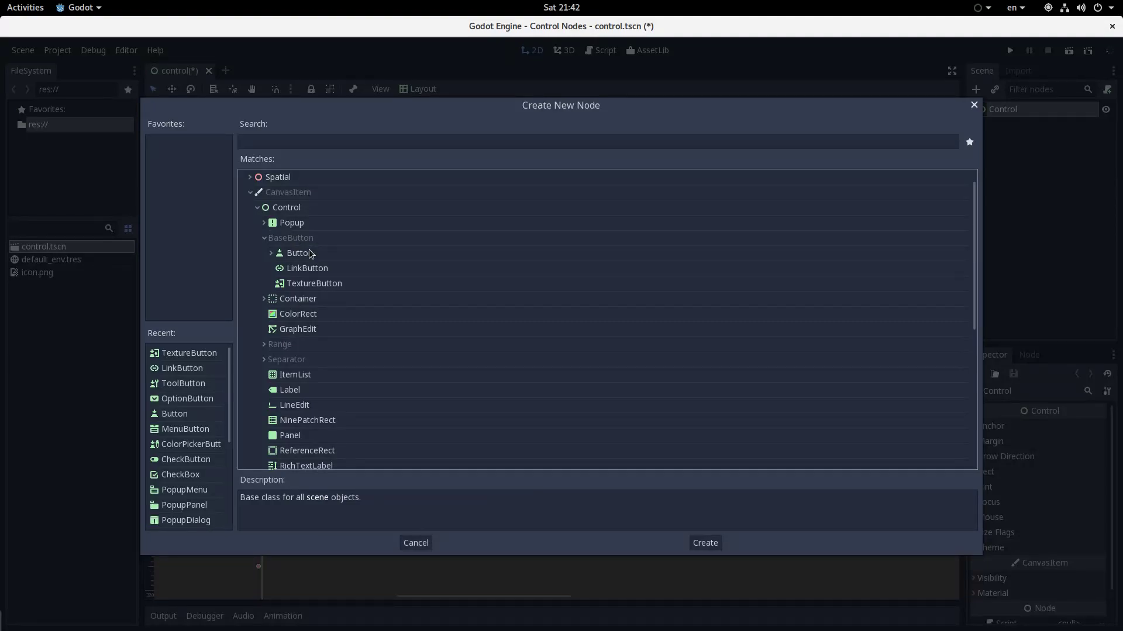
# Compare the Button, LinkButton and TextureButton descriptions, ending on Button.
pyautogui.click(300, 253)
pyautogui.click(307, 297)
pyautogui.click(313, 283)
pyautogui.click(309, 253)
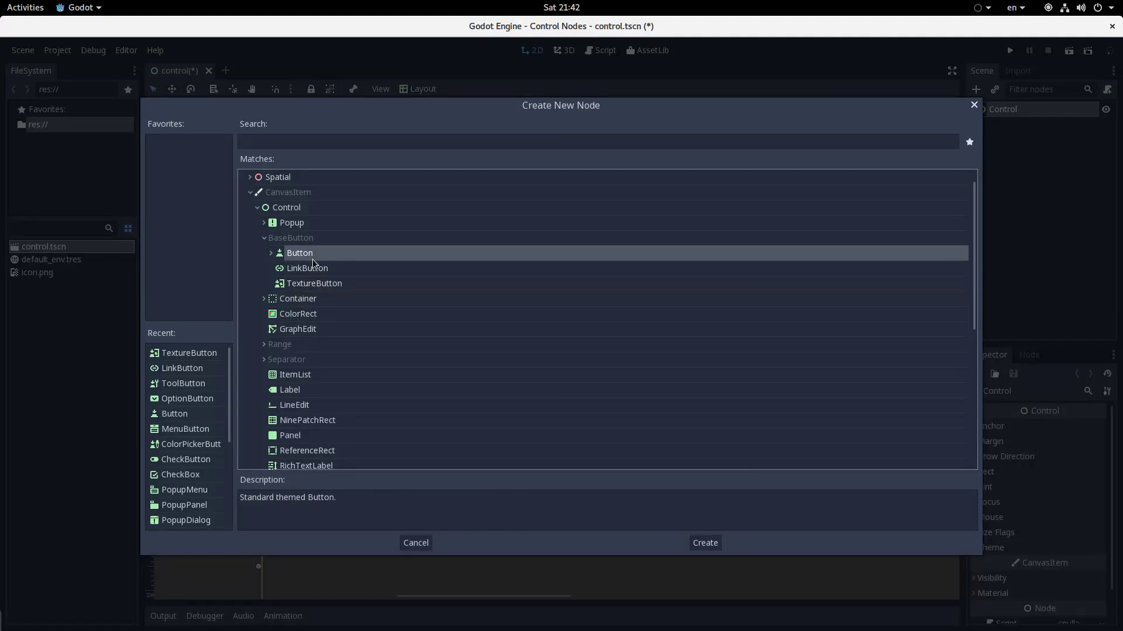
pyautogui.click(312, 268)
pyautogui.click(318, 284)
pyautogui.click(309, 252)
# Bring the Firefox BaseButton docs to the front and scroll down to Signals.
pyautogui.click(26, 8)
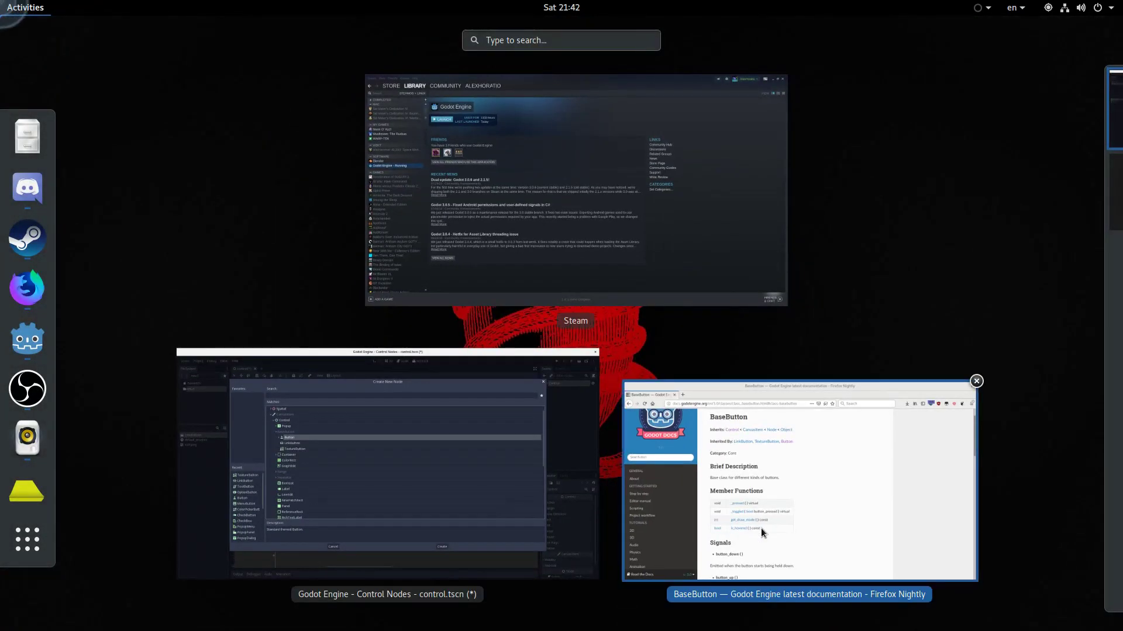
pyautogui.click(760, 533)
pyautogui.scroll(-1, 532, 384)
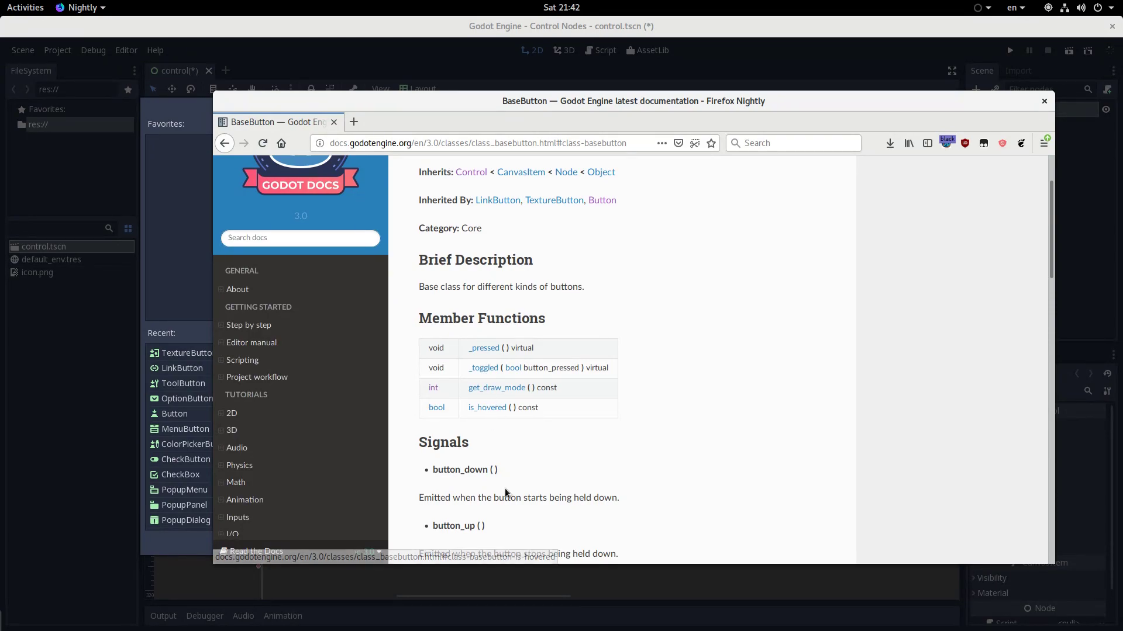
pyautogui.scroll(-1, 505, 489)
pyautogui.scroll(-3, 506, 492)
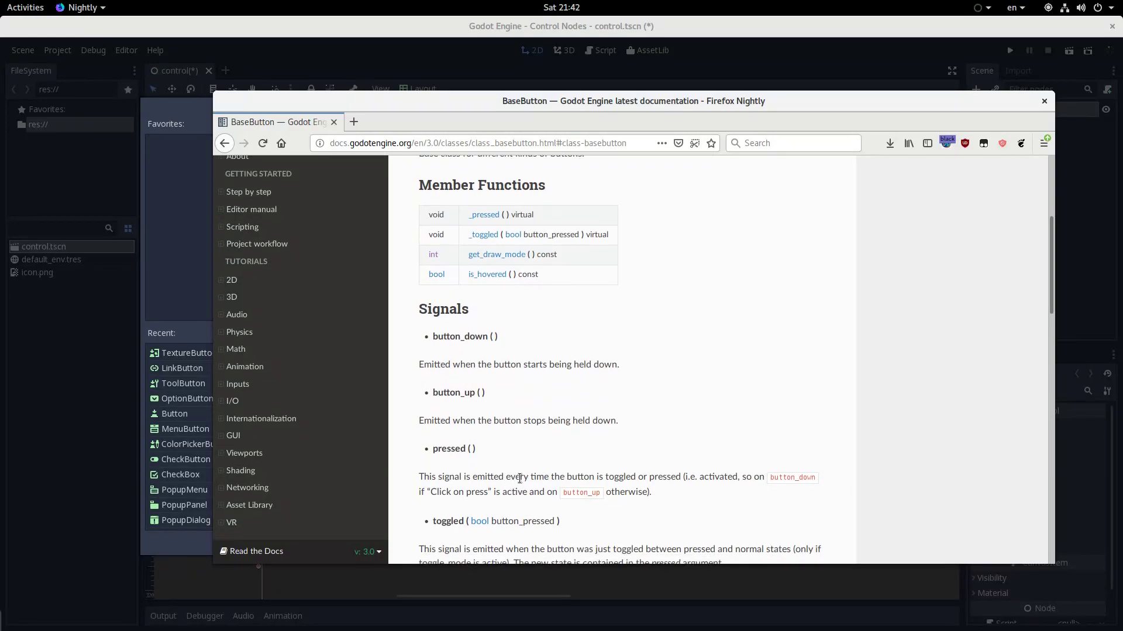
pyautogui.scroll(-3, 519, 481)
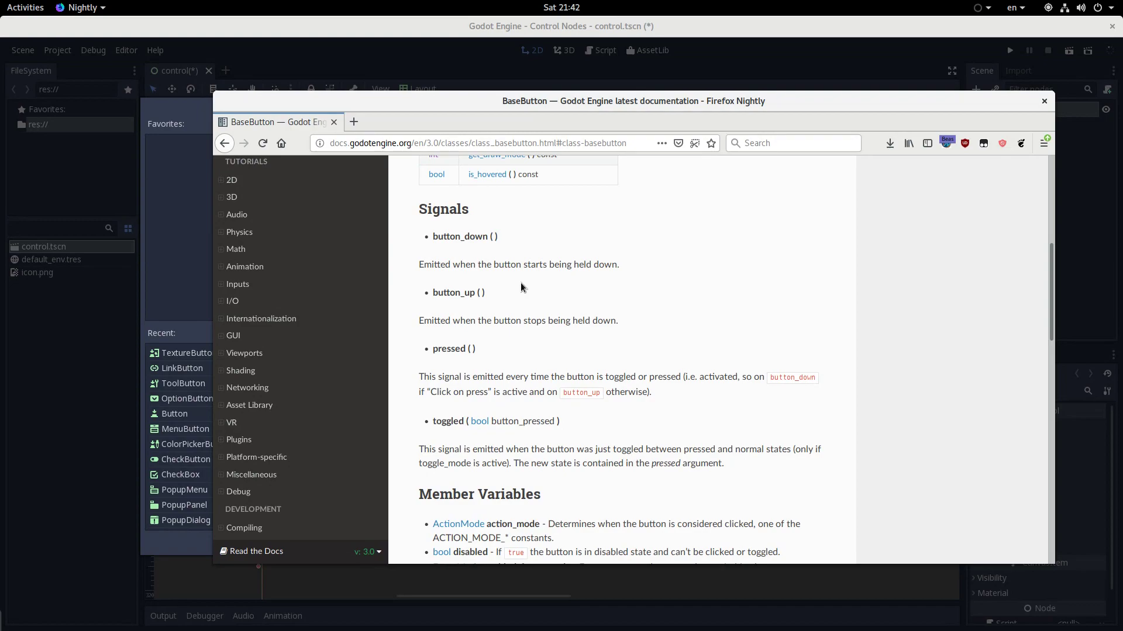
# Highlight the button_down, button_up, pressed and toggled signal names and the button_down description.
pyautogui.doubleClick(457, 237)
pyautogui.doubleClick(454, 292)
pyautogui.doubleClick(453, 349)
pyautogui.doubleClick(461, 421)
pyautogui.moveTo(433, 232); pyautogui.dragTo(601, 312)
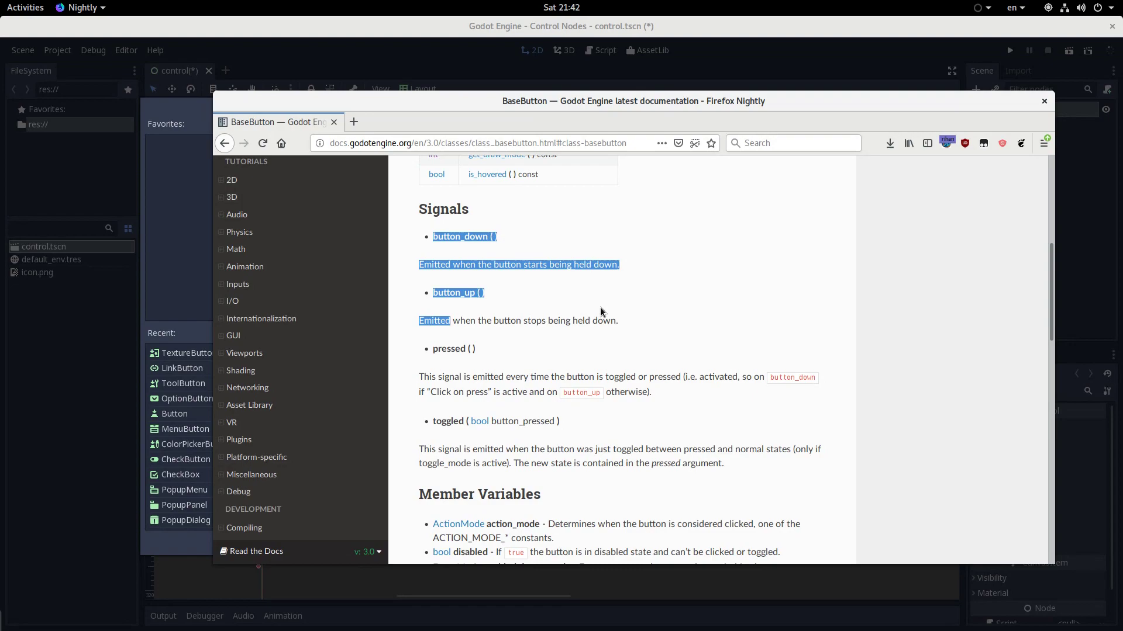
pyautogui.click(600, 312)
pyautogui.moveTo(418, 265); pyautogui.dragTo(627, 261)
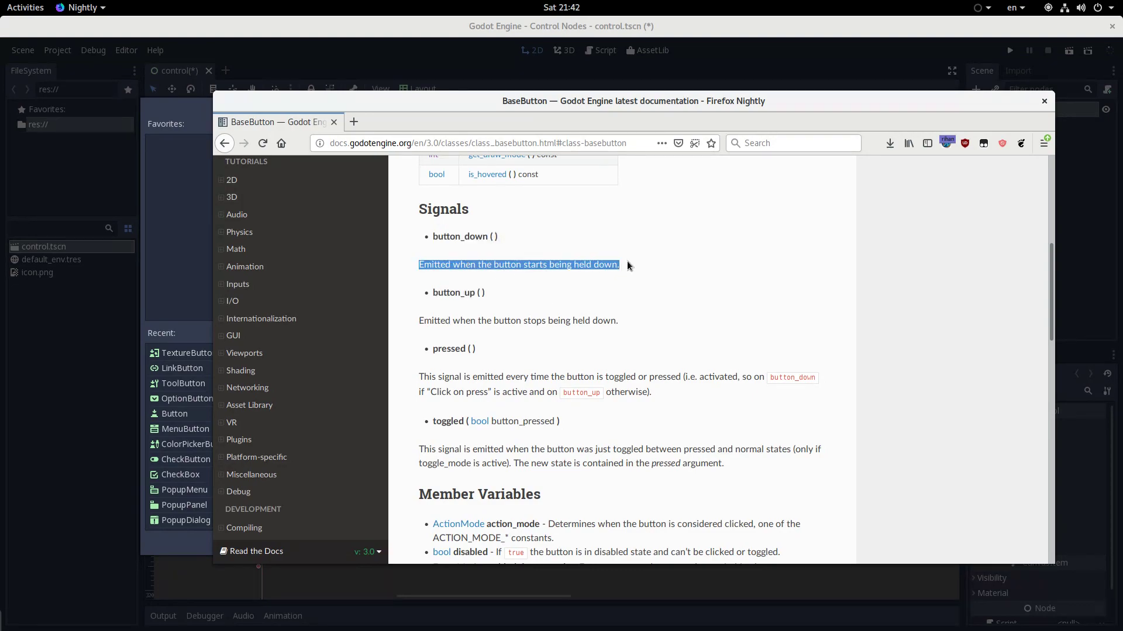
pyautogui.click(615, 262)
# Highlight the next signal description and the pressed signal name further down the page.
pyautogui.scroll(-1, 584, 269)
pyautogui.moveTo(419, 288); pyautogui.dragTo(618, 288)
pyautogui.click(616, 299)
pyautogui.scroll(1, 614, 300)
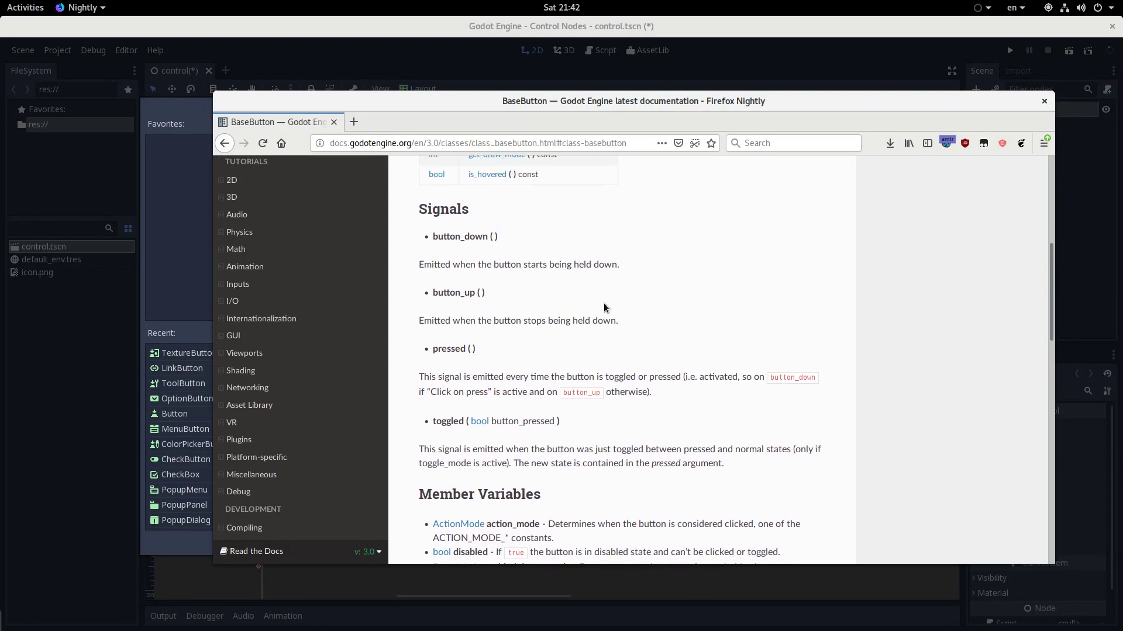
pyautogui.scroll(-1, 603, 306)
pyautogui.scroll(-1, 472, 327)
pyautogui.doubleClick(448, 283)
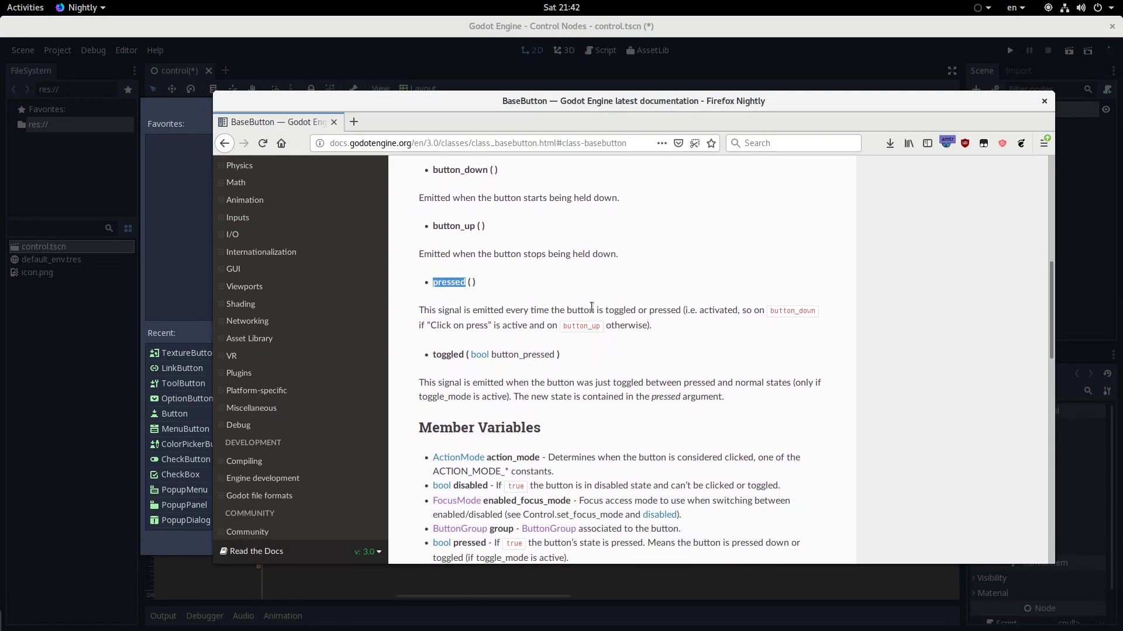
pyautogui.scroll(-2, 592, 307)
pyautogui.click(460, 214)
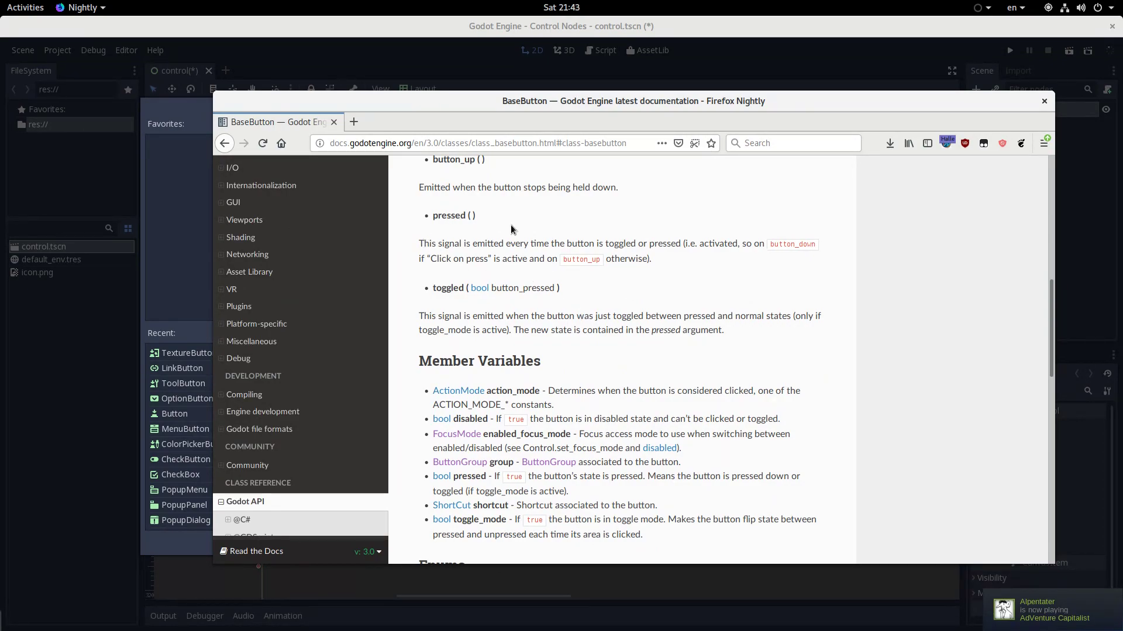
pyautogui.scroll(-1, 505, 224)
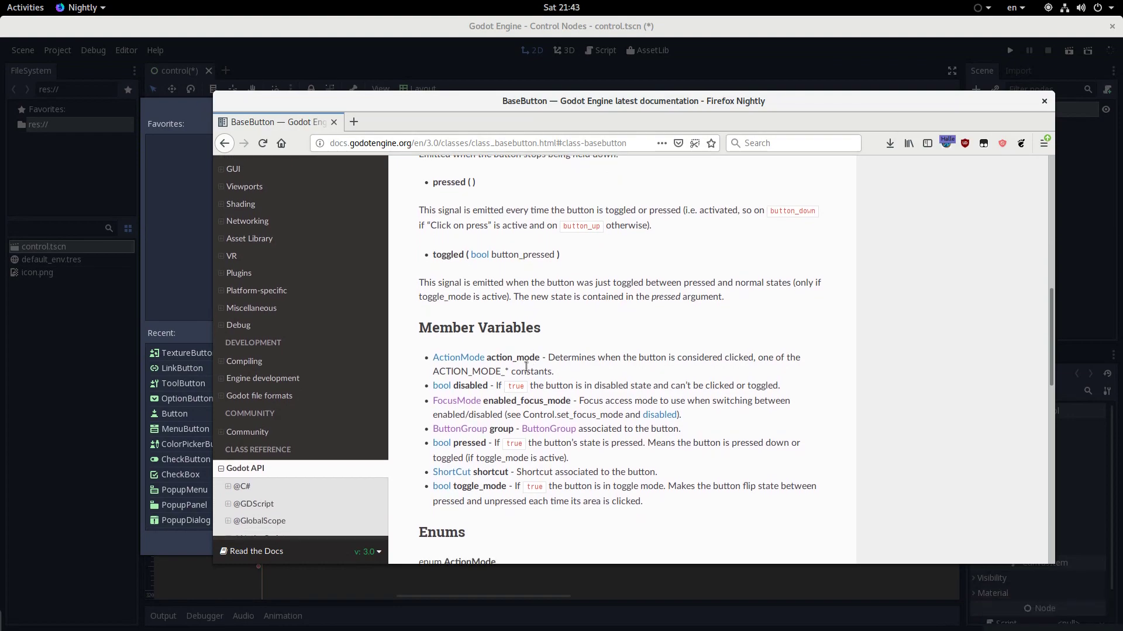
pyautogui.tripleClick(507, 355)
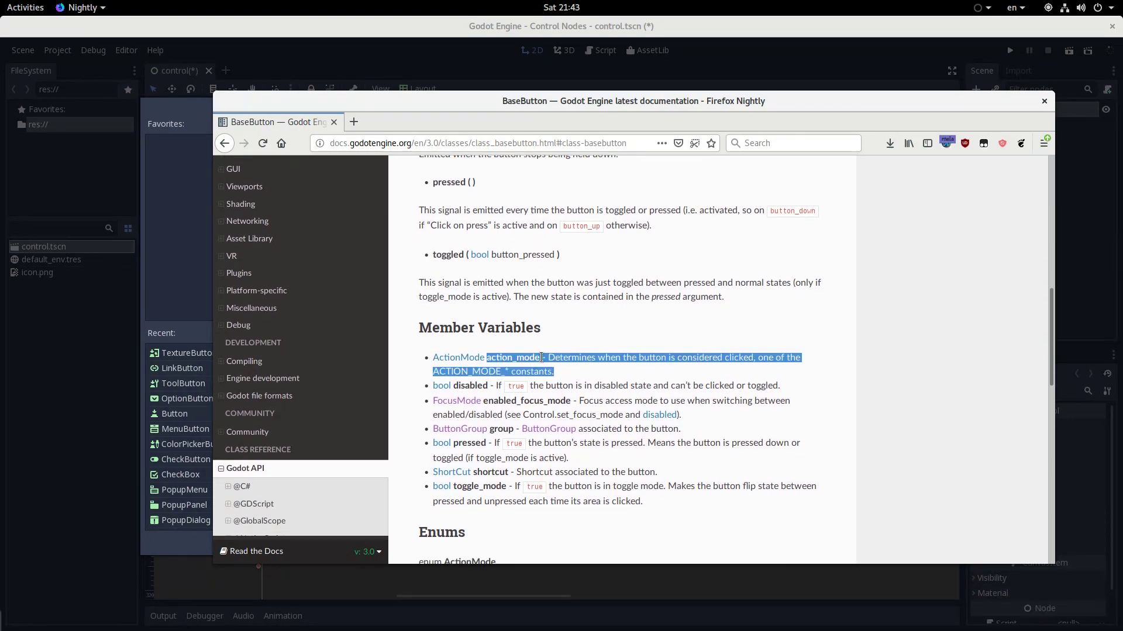
pyautogui.doubleClick(507, 356)
pyautogui.click(520, 342)
pyautogui.scroll(1, 520, 341)
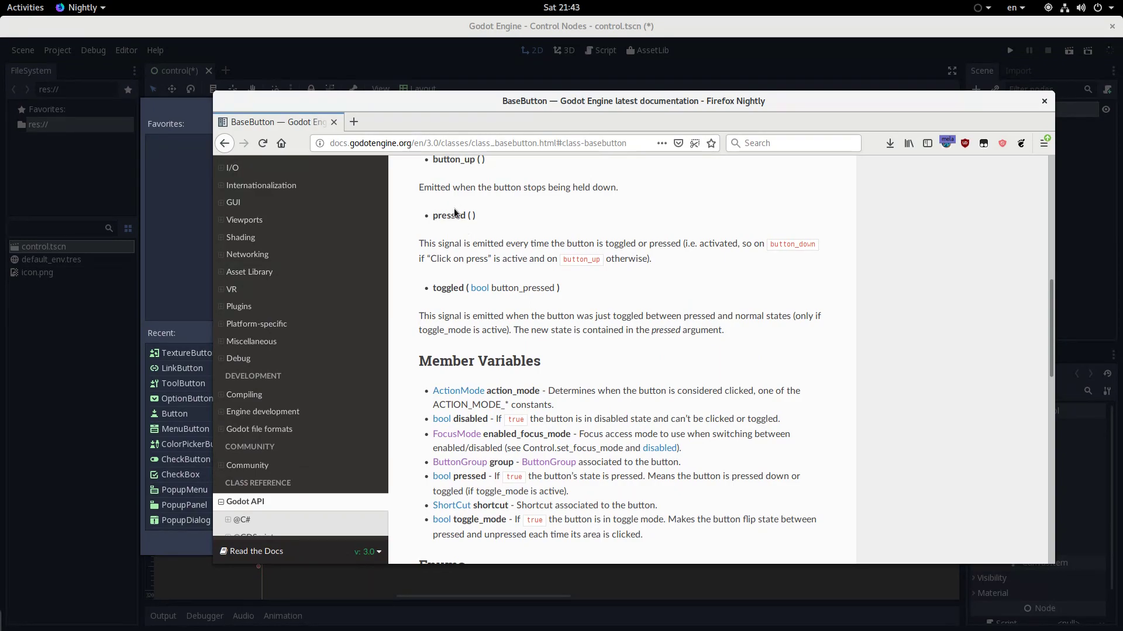
pyautogui.doubleClick(498, 393)
pyautogui.scroll(-1, 504, 386)
pyautogui.click(504, 386)
pyautogui.scroll(3, 658, 292)
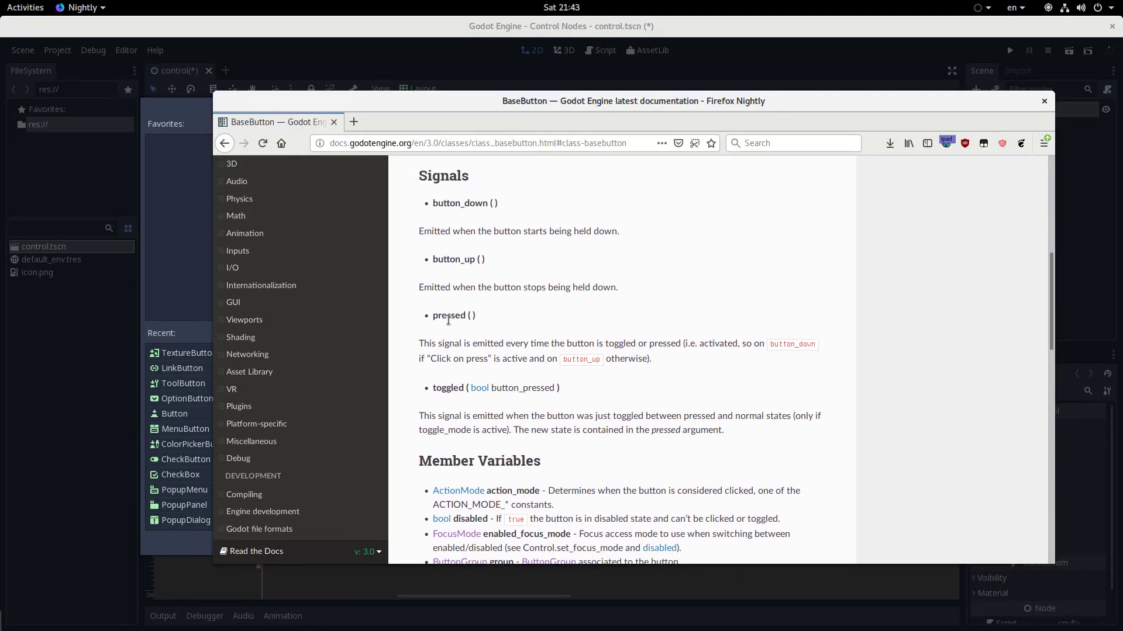
pyautogui.doubleClick(448, 317)
pyautogui.click(657, 345)
pyautogui.doubleClick(449, 316)
pyautogui.click(473, 209)
pyautogui.doubleClick(471, 205)
pyautogui.doubleClick(468, 261)
pyautogui.doubleClick(447, 316)
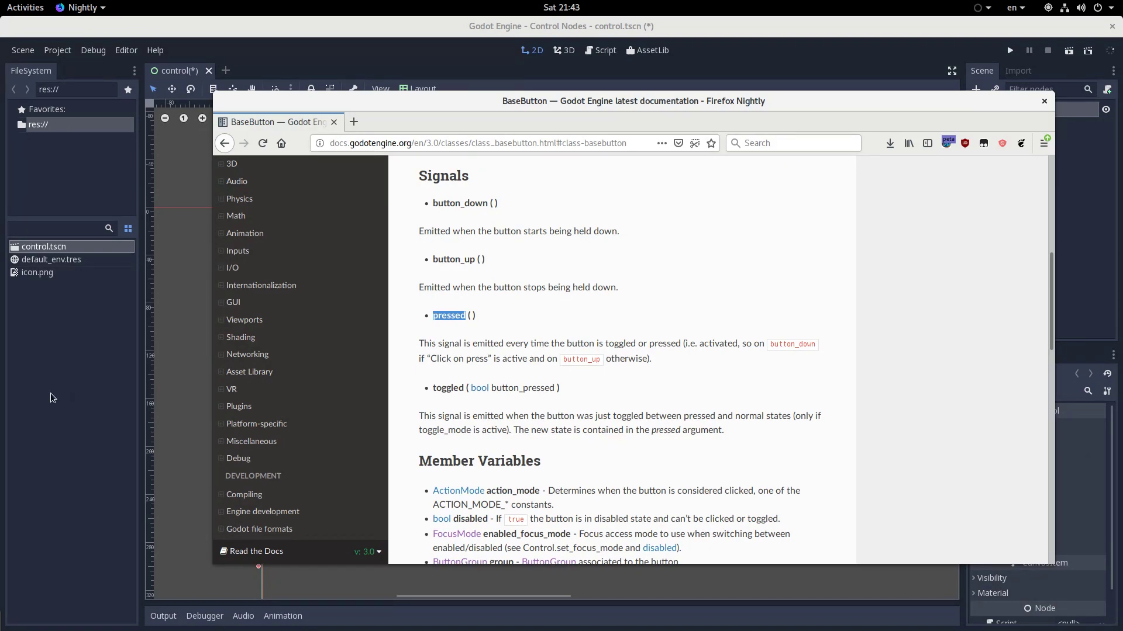
# Add a Button node as a child of the Control root.
pyautogui.click(160, 378)
pyautogui.click(975, 89)
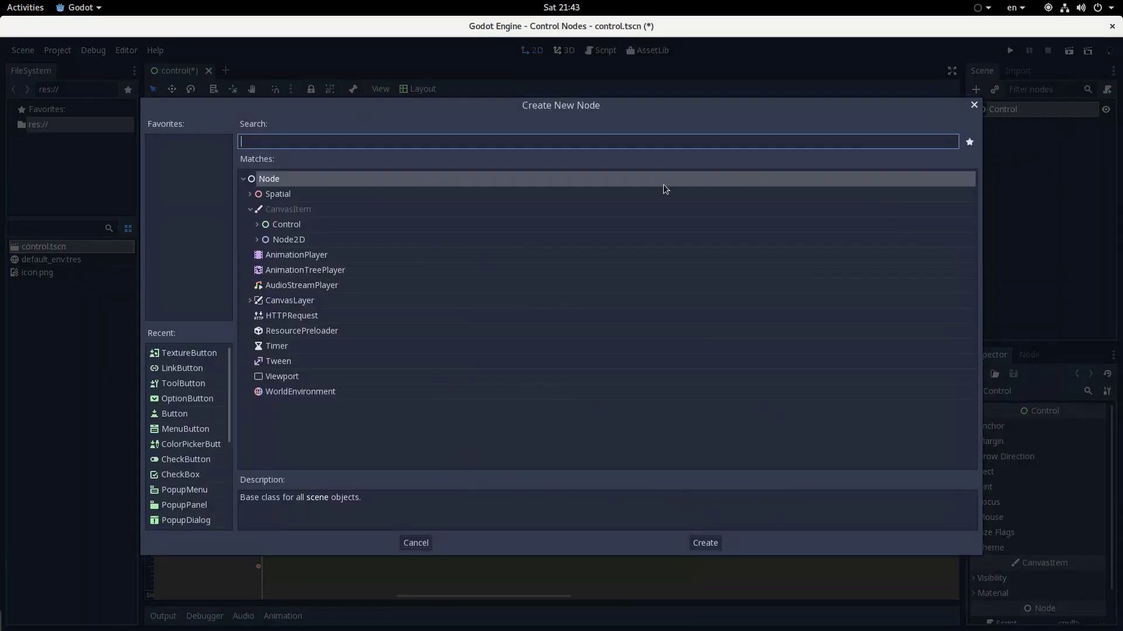
pyautogui.click(257, 225)
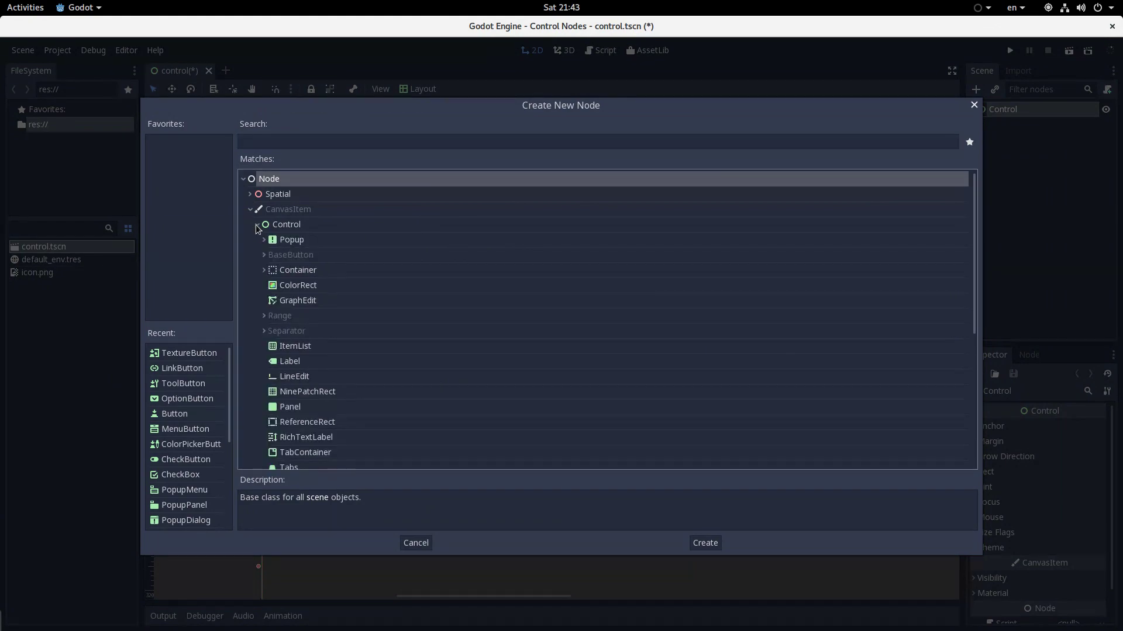
pyautogui.click(264, 256)
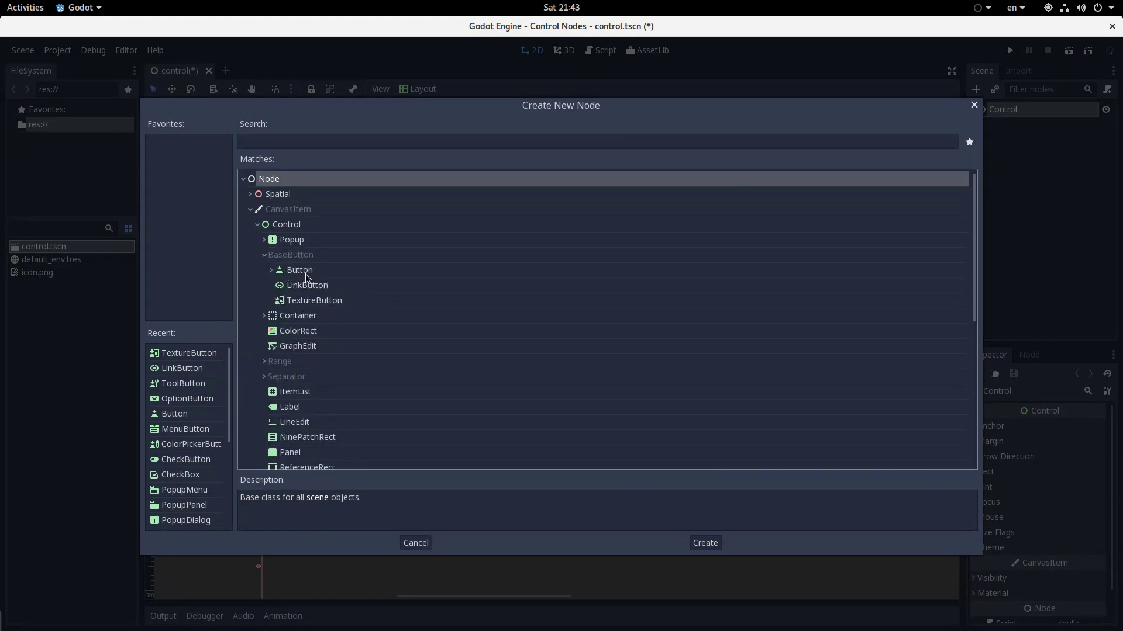
pyautogui.click(302, 271)
pyautogui.doubleClick(314, 270)
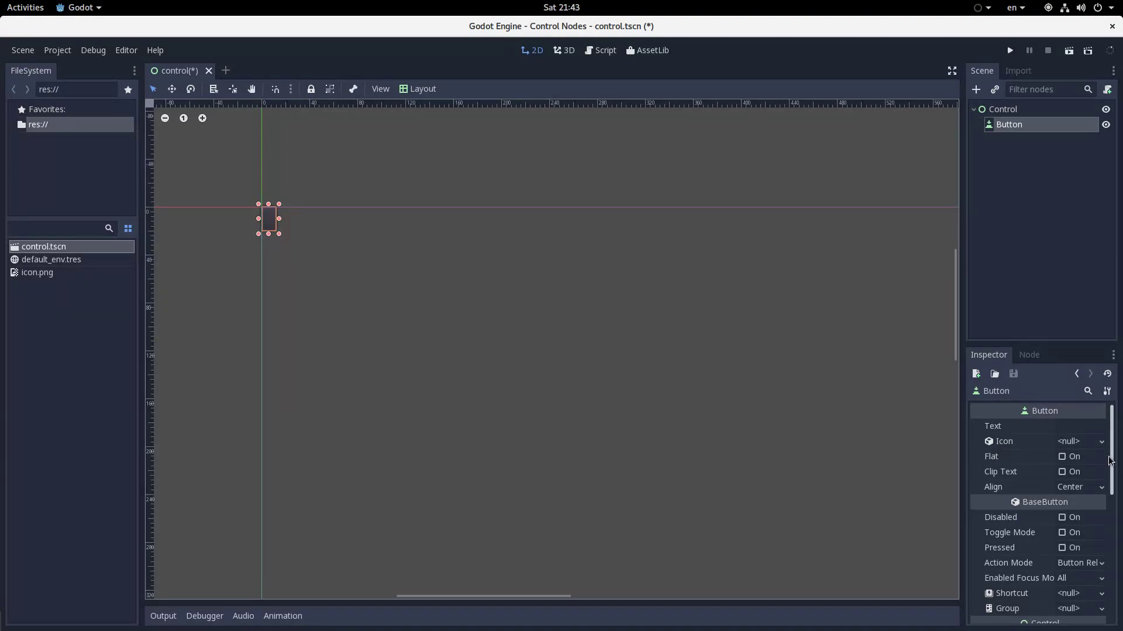
# In the Inspector's BaseButton section, switch Disabled on and off, then enable Toggle Mode.
pyautogui.moveTo(1110, 422); pyautogui.dragTo(1110, 454)
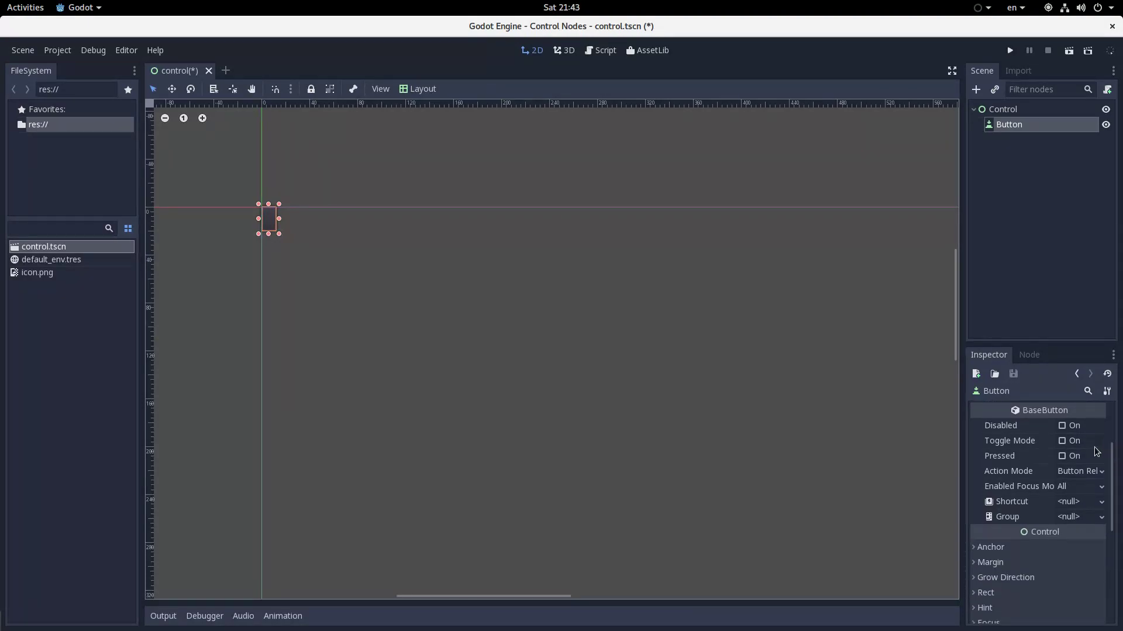
pyautogui.scroll(1, 180, 177)
pyautogui.scroll(2, 179, 177)
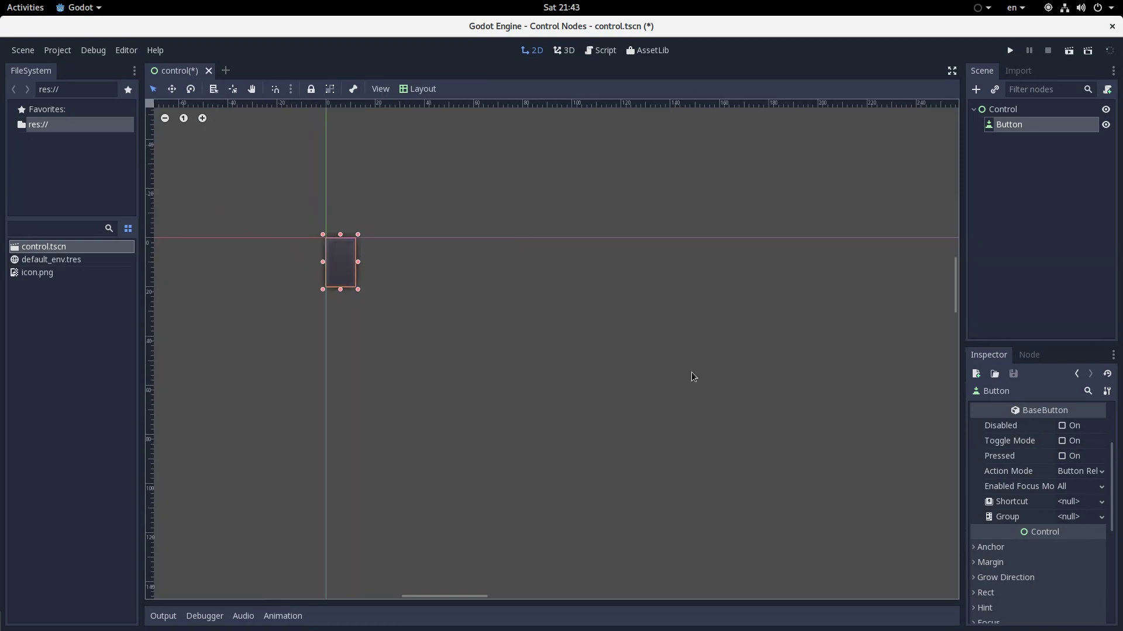
pyautogui.click(1072, 428)
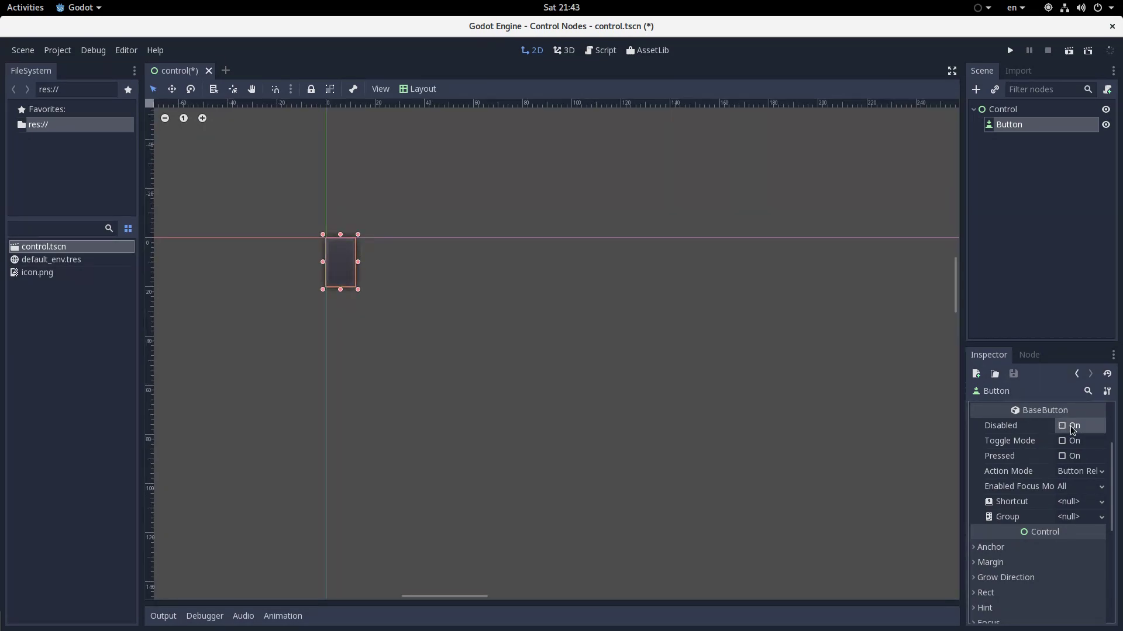
pyautogui.scroll(5, 310, 247)
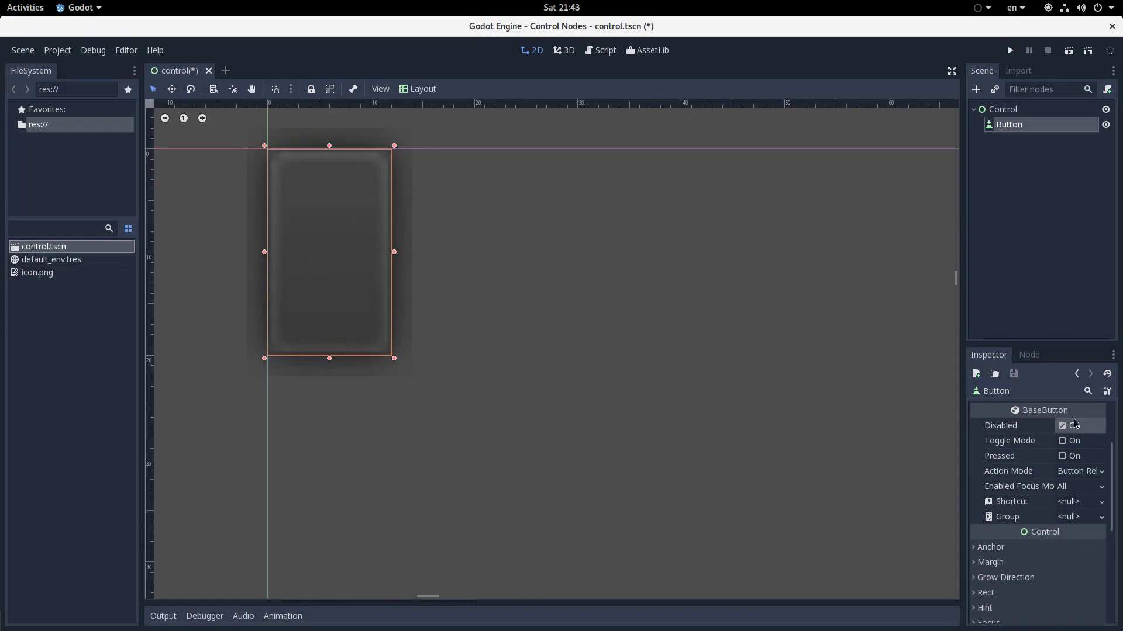
pyautogui.click(1077, 439)
pyautogui.click(1078, 440)
pyautogui.scroll(-3, 672, 305)
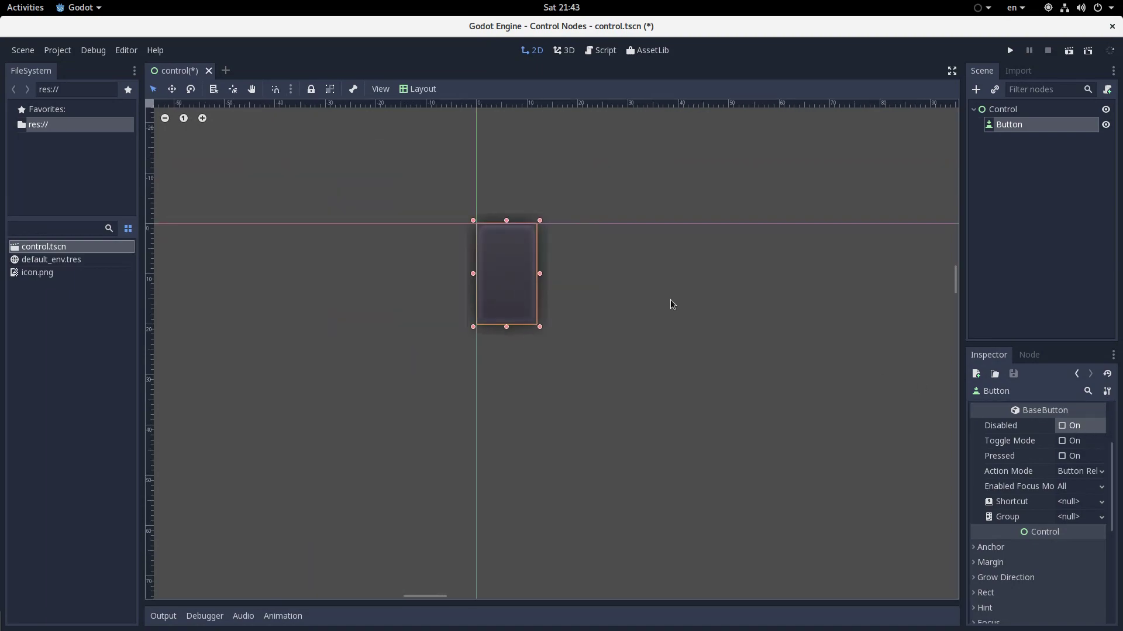
pyautogui.scroll(-3, 279, 248)
# Make the Button toggleable and briefly test-run the scene.
pyautogui.click(1075, 443)
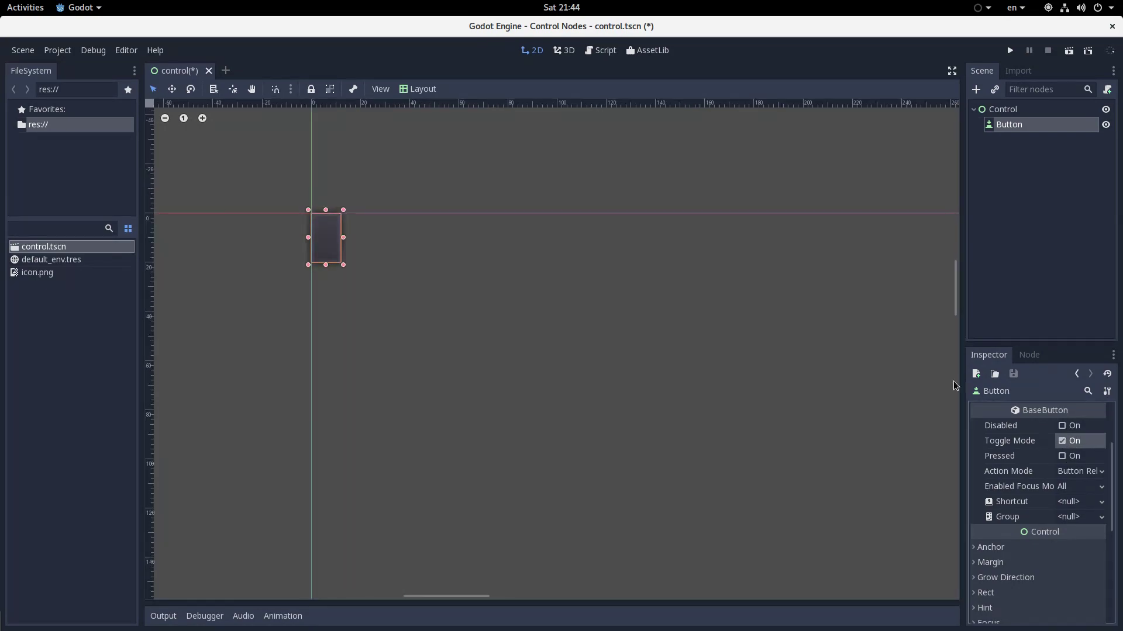
pyautogui.click(1070, 49)
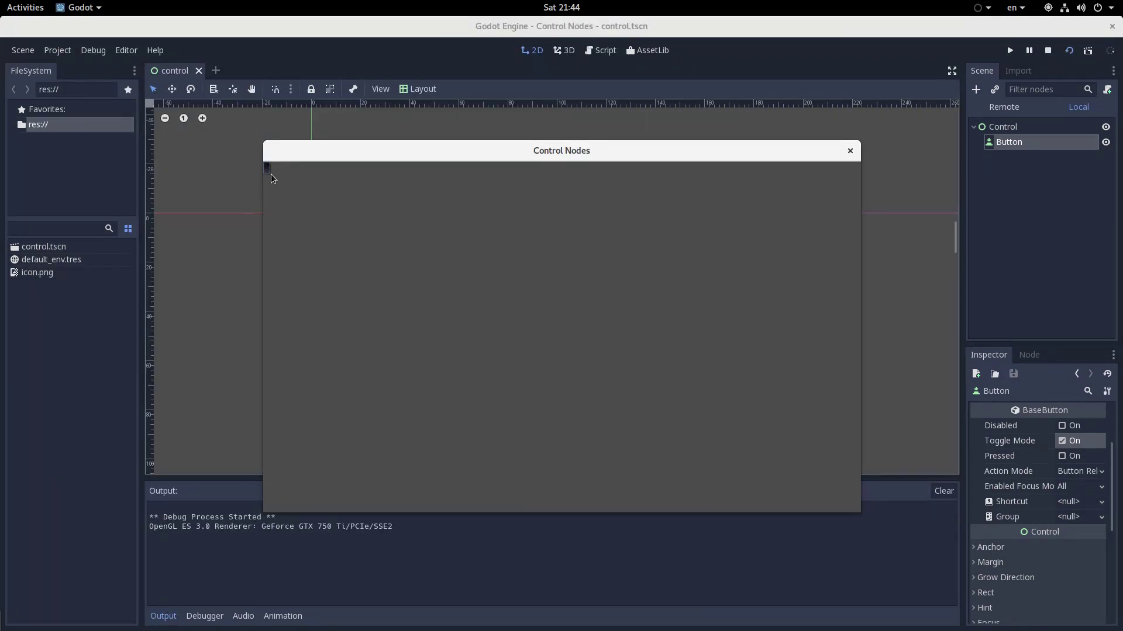
pyautogui.click(851, 151)
# Enlarge the Button to a large rectangle, run with F6, toggle it several times, then close the game.
pyautogui.moveTo(345, 268); pyautogui.dragTo(696, 437)
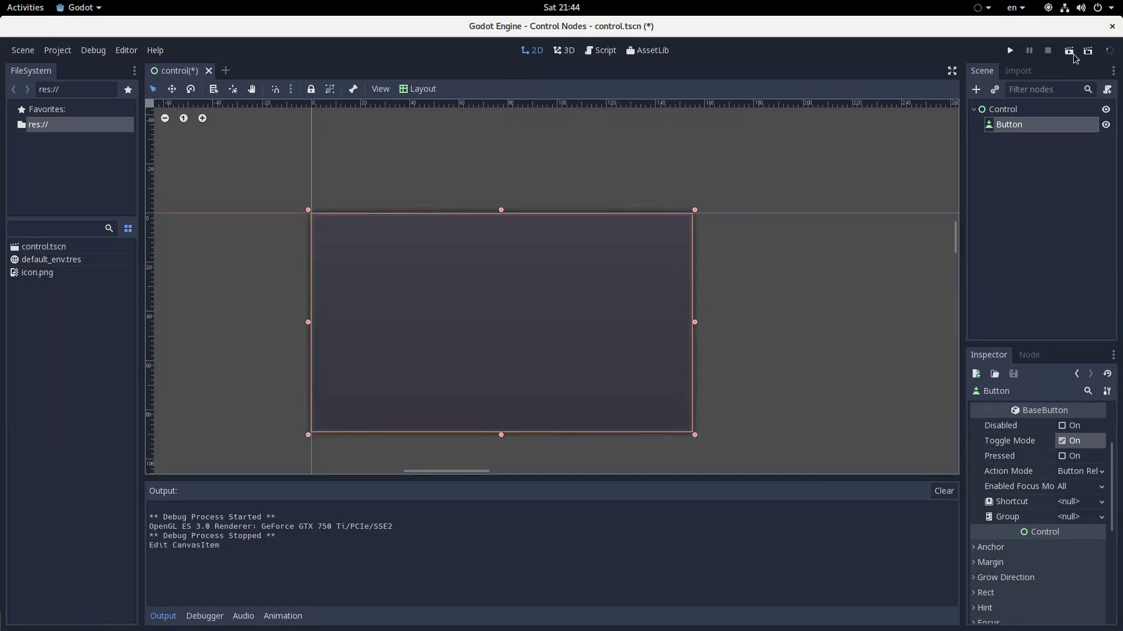
pyautogui.press('F6')
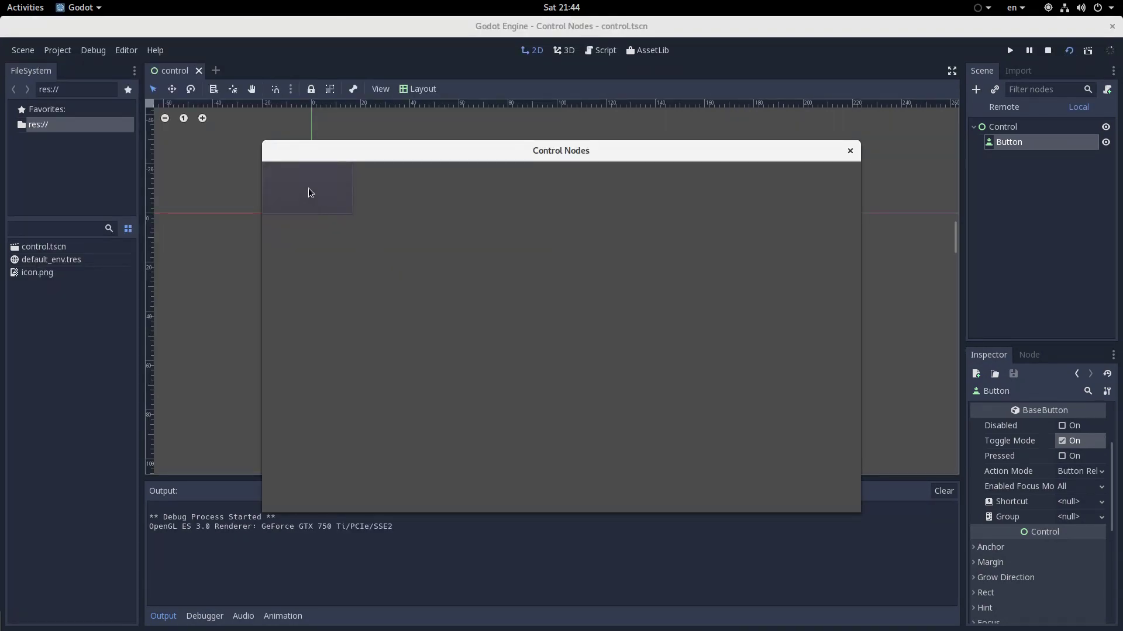
pyautogui.click(350, 199)
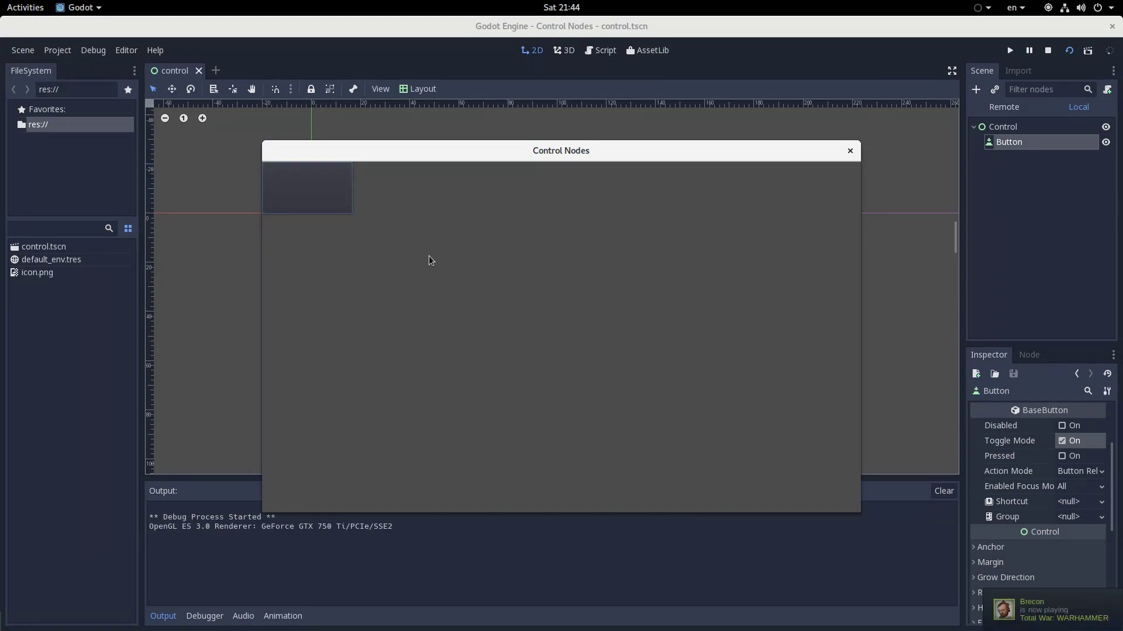
pyautogui.click(327, 203)
pyautogui.click(342, 212)
pyautogui.click(320, 185)
pyautogui.click(335, 170)
pyautogui.click(850, 151)
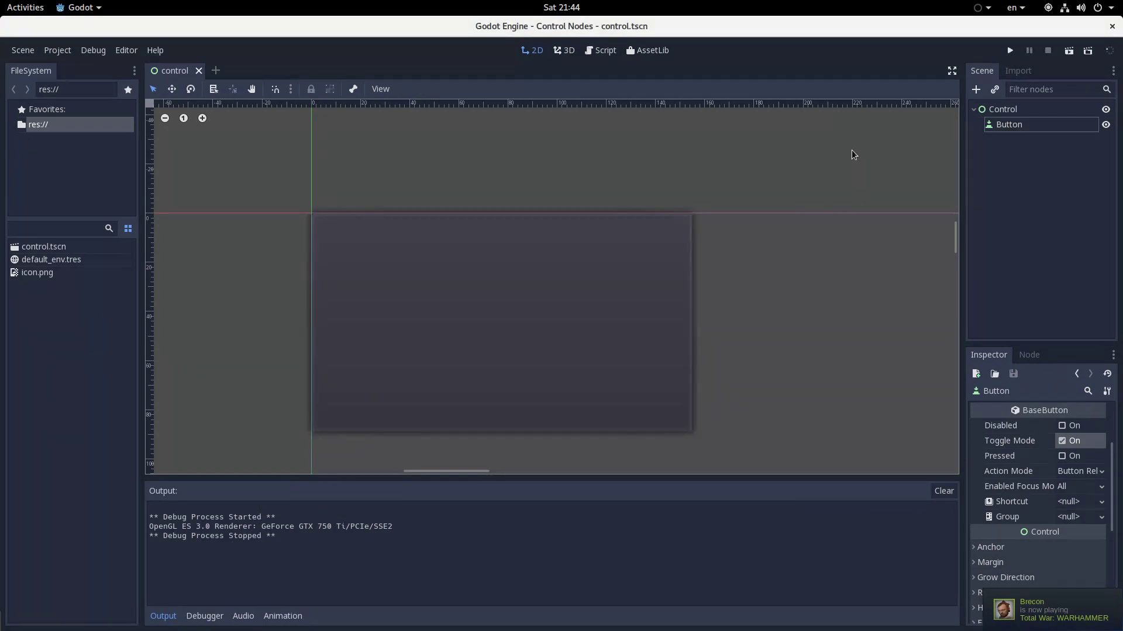
# Flip the Button's Pressed and Toggle Mode checkboxes repeatedly, leaving both off.
pyautogui.click(1062, 457)
pyautogui.click(1062, 457)
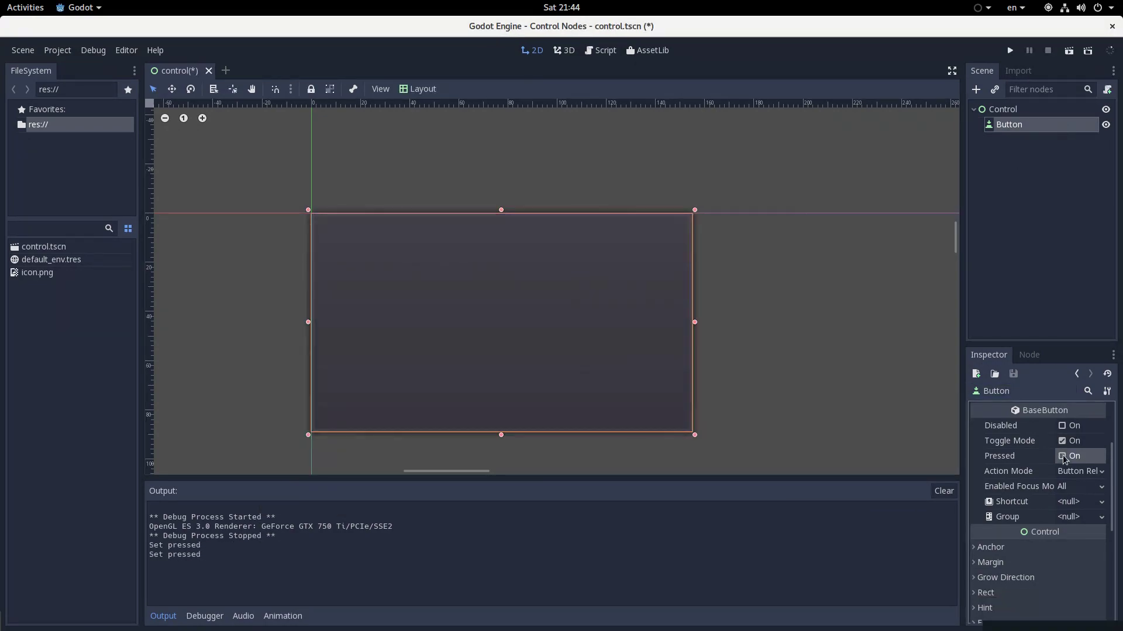
pyautogui.click(1062, 457)
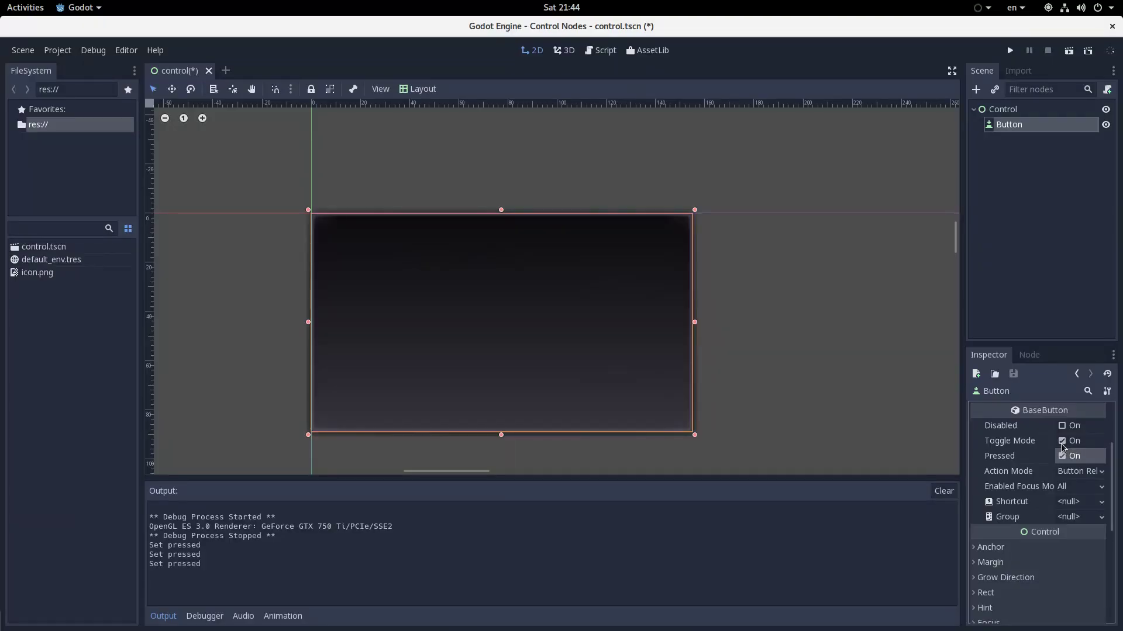
pyautogui.click(1064, 441)
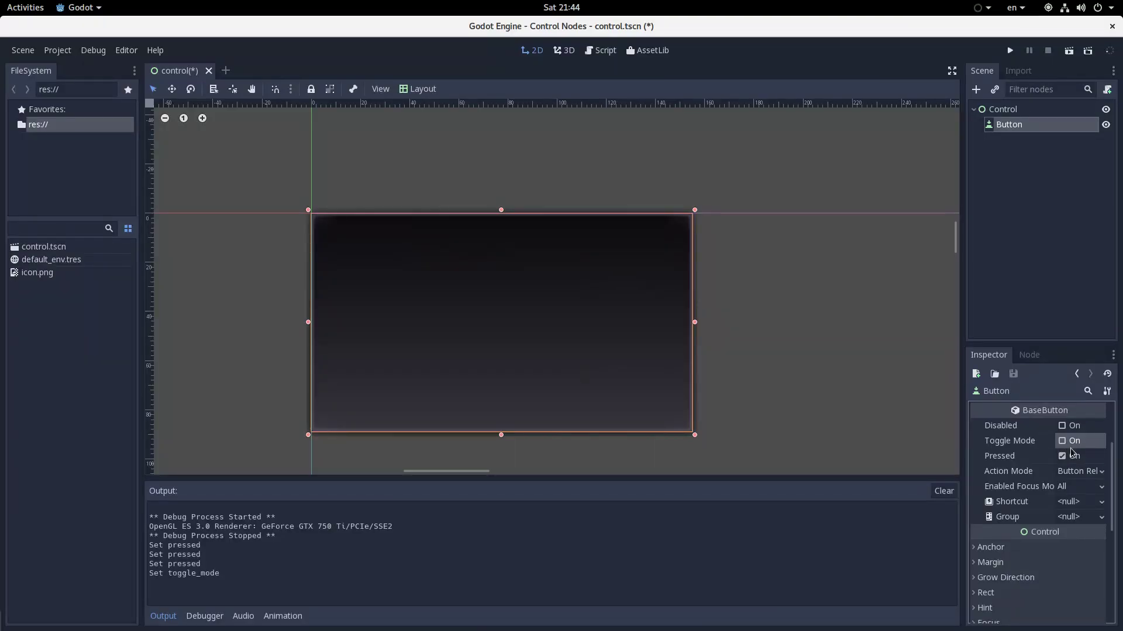
pyautogui.click(1065, 458)
pyautogui.click(1067, 459)
pyautogui.click(1067, 458)
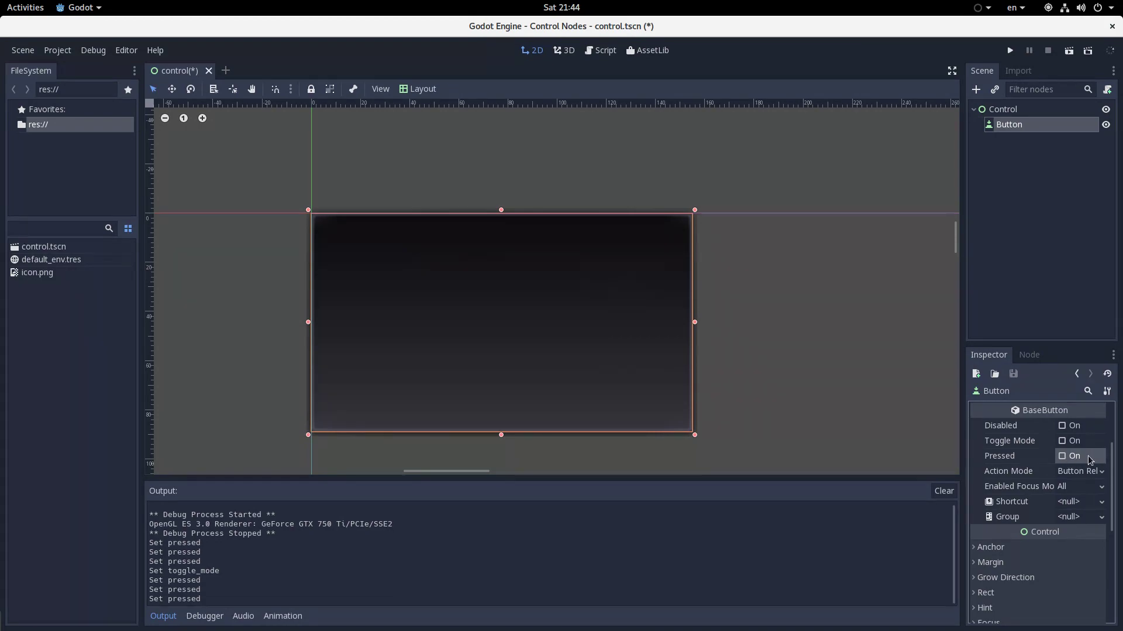
pyautogui.click(1089, 457)
pyautogui.click(1089, 457)
pyautogui.click(1074, 441)
pyautogui.click(1073, 460)
pyautogui.click(1072, 459)
pyautogui.click(1072, 460)
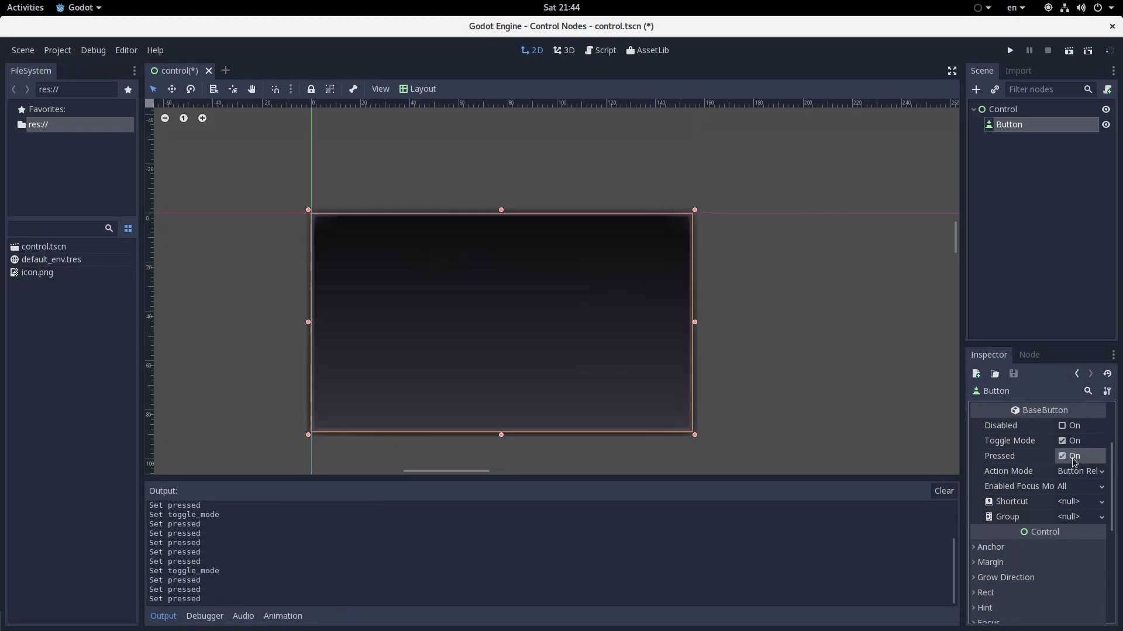
pyautogui.click(1072, 459)
pyautogui.click(1072, 445)
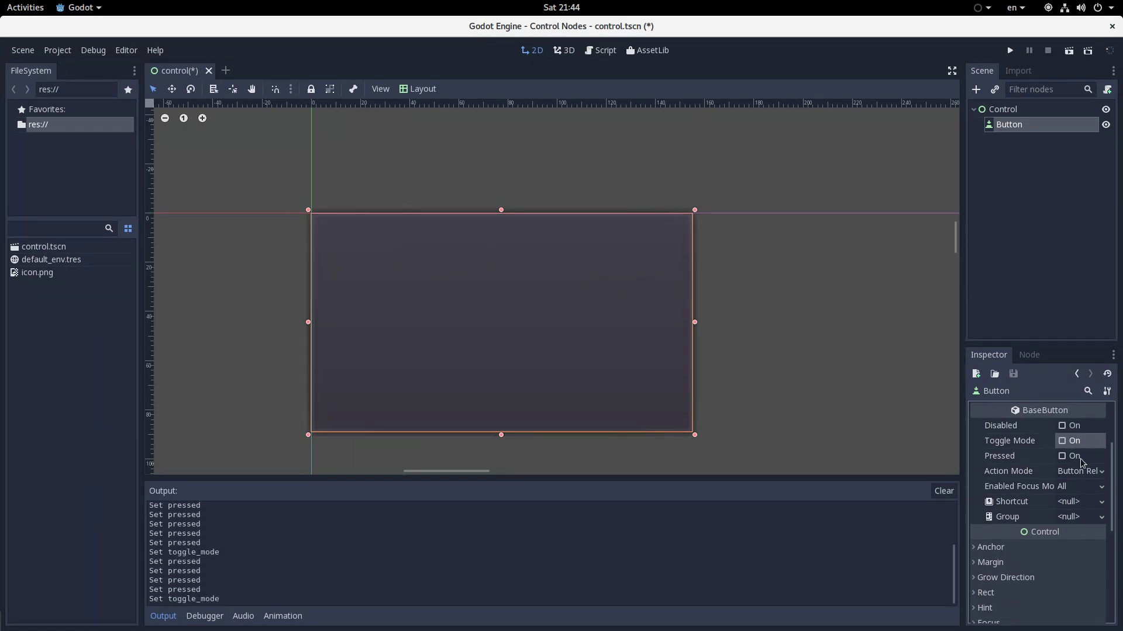
# Pan and zoom the 2D canvas to reposition the Button in view.
pyautogui.scroll(-5, 585, 351)
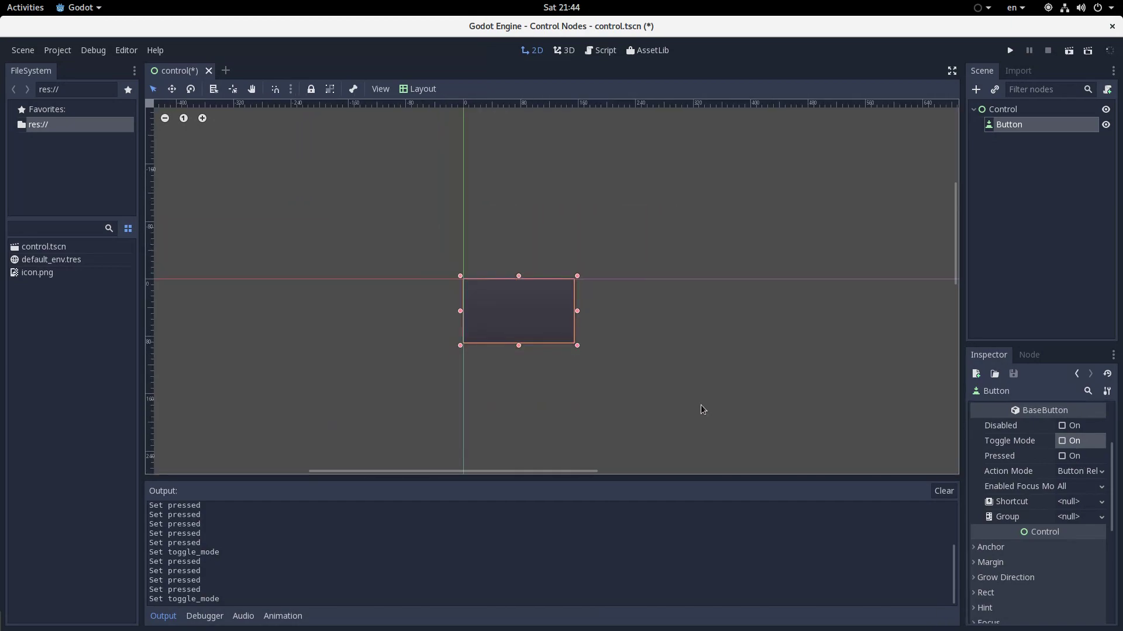
pyautogui.moveTo(700, 405); pyautogui.dragTo(504, 307, button='middle')
pyautogui.scroll(2, 246, 187)
pyautogui.scroll(3, 260, 170)
pyautogui.scroll(-3, 388, 230)
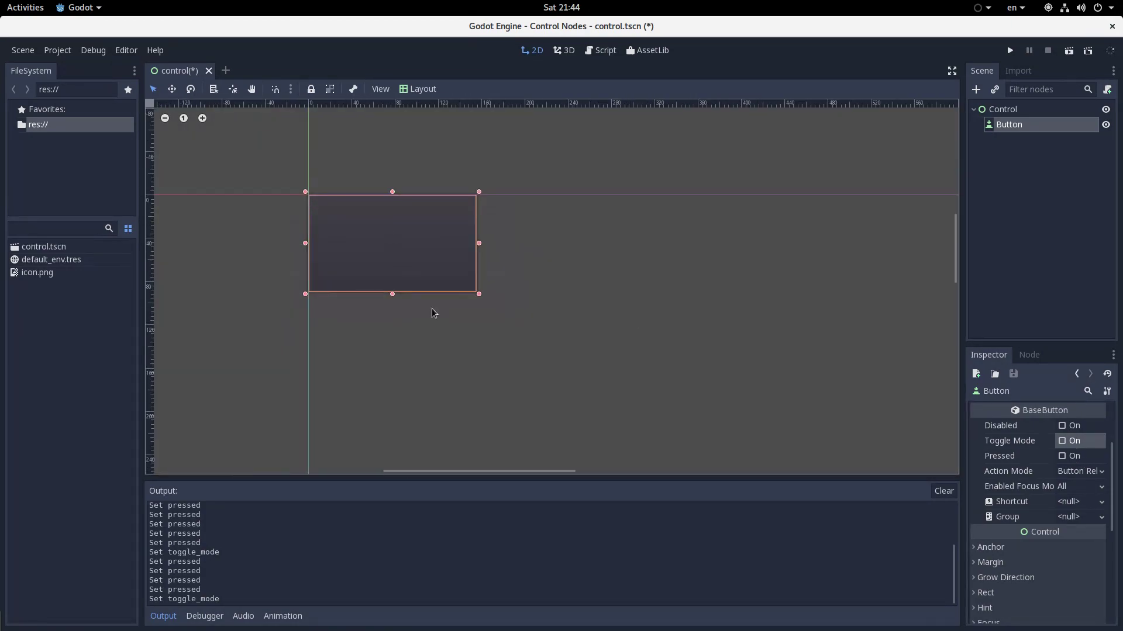
pyautogui.scroll(2, 498, 371)
pyautogui.scroll(-2, 506, 374)
pyautogui.scroll(2, 584, 368)
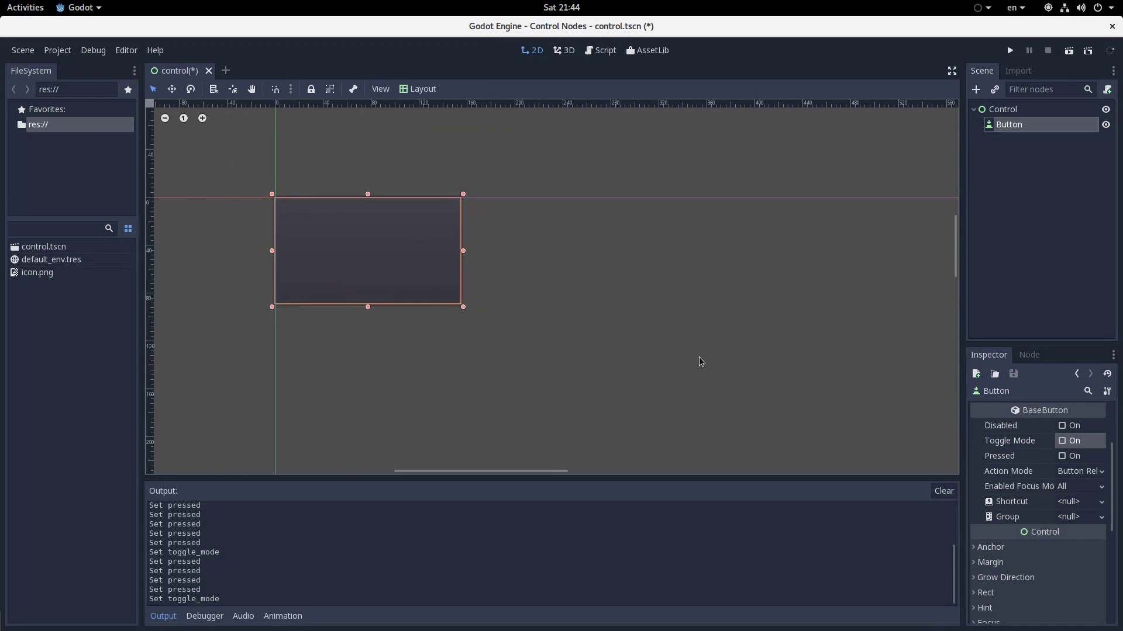
pyautogui.click(1077, 475)
pyautogui.click(1033, 477)
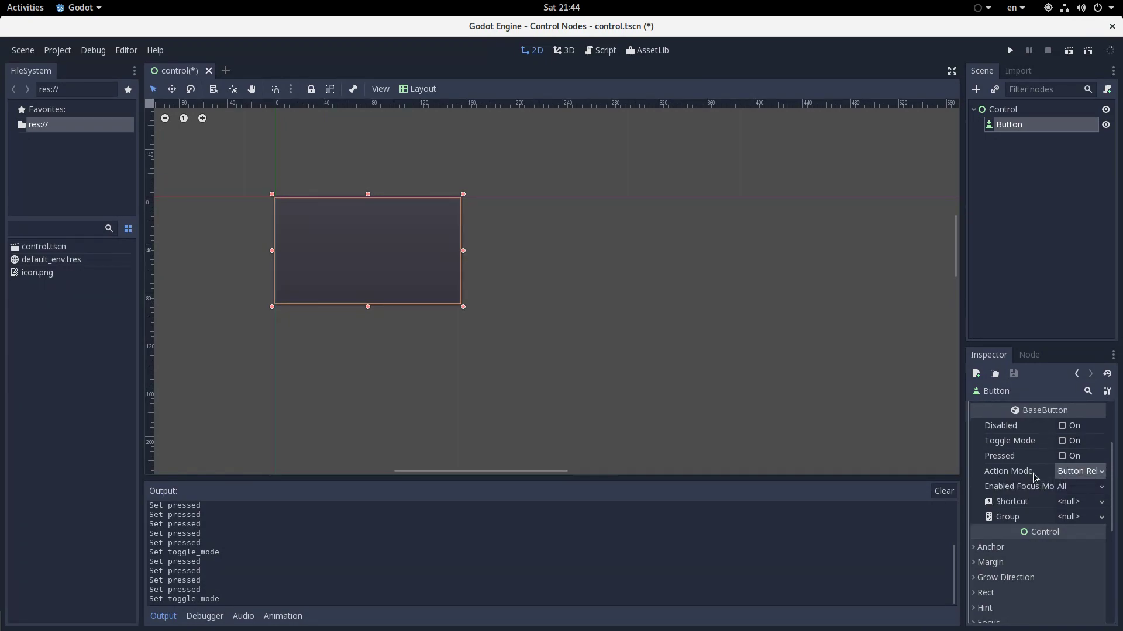
pyautogui.click(1070, 472)
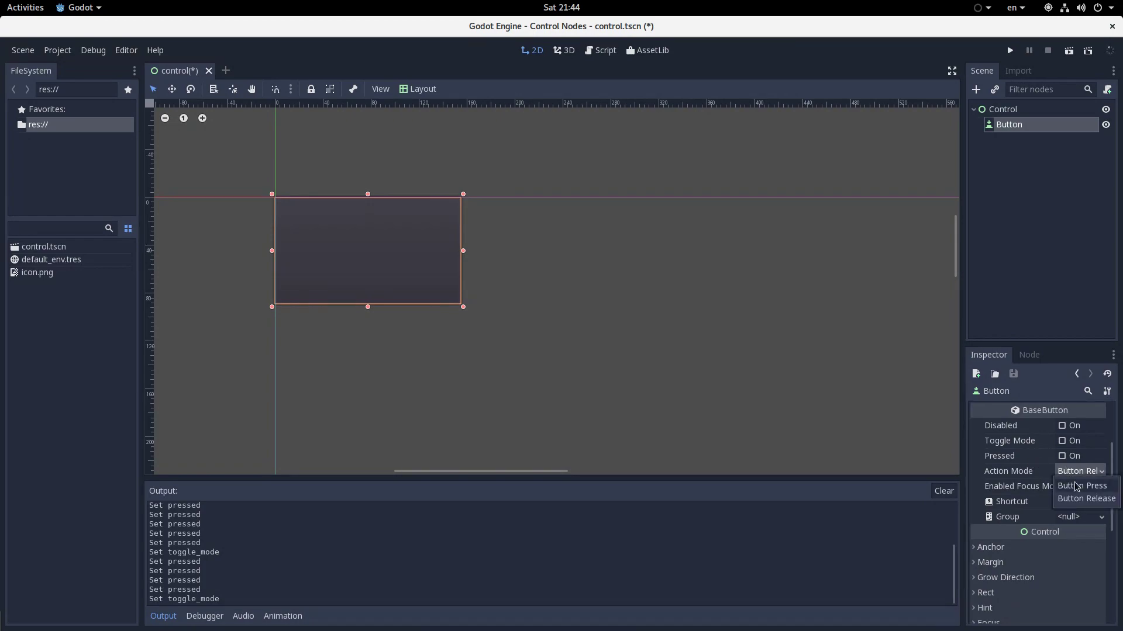
pyautogui.click(1030, 480)
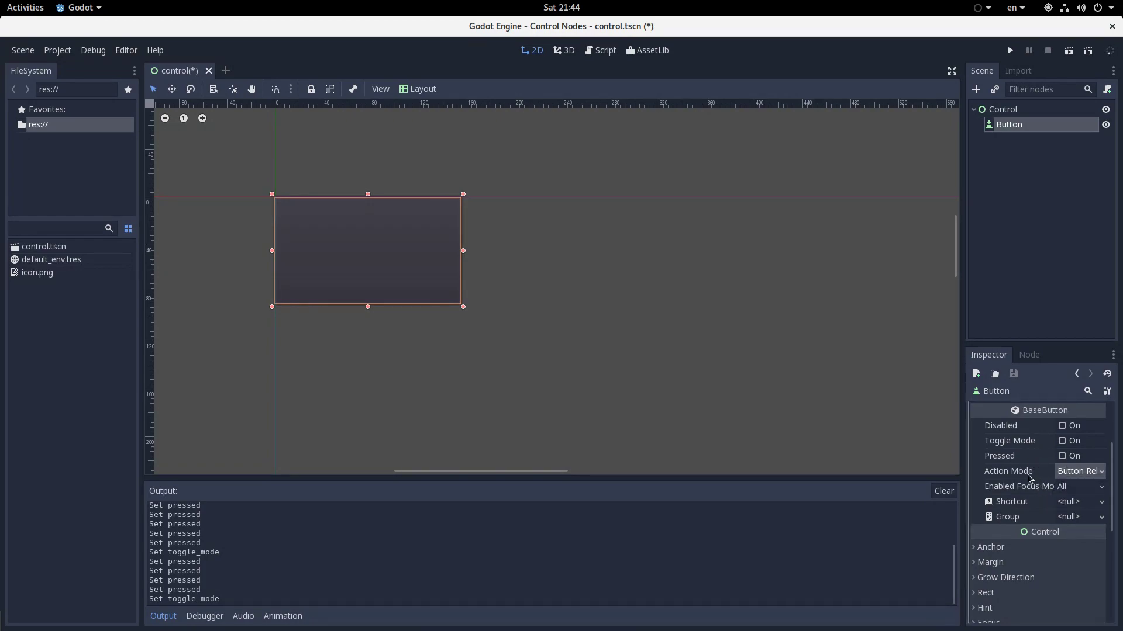
pyautogui.click(1072, 472)
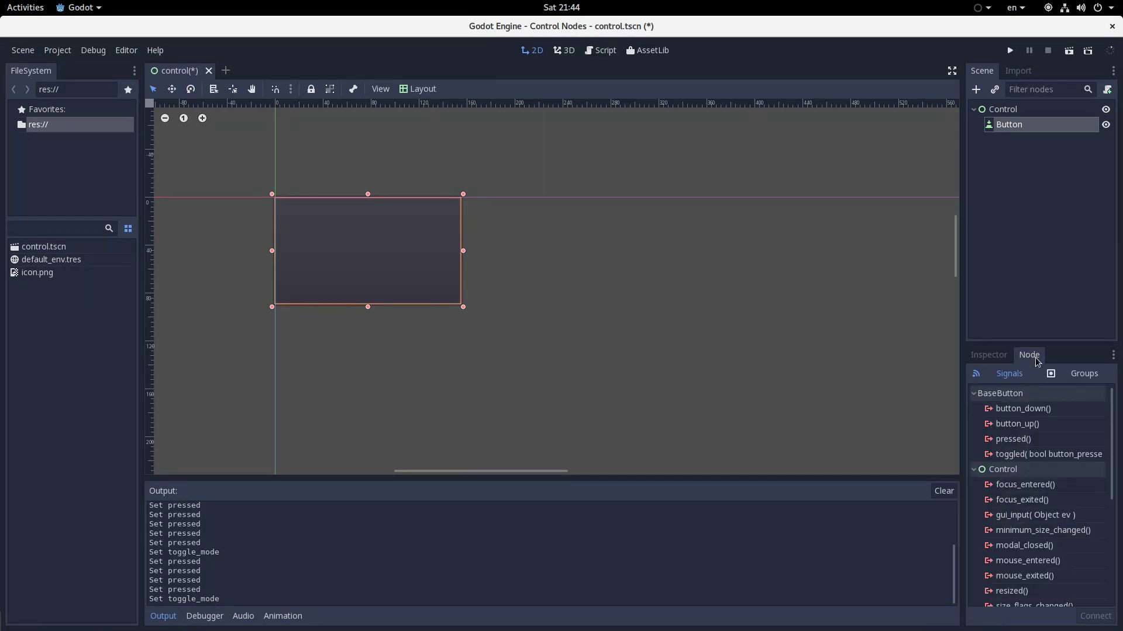
pyautogui.doubleClick(1015, 441)
pyautogui.click(412, 543)
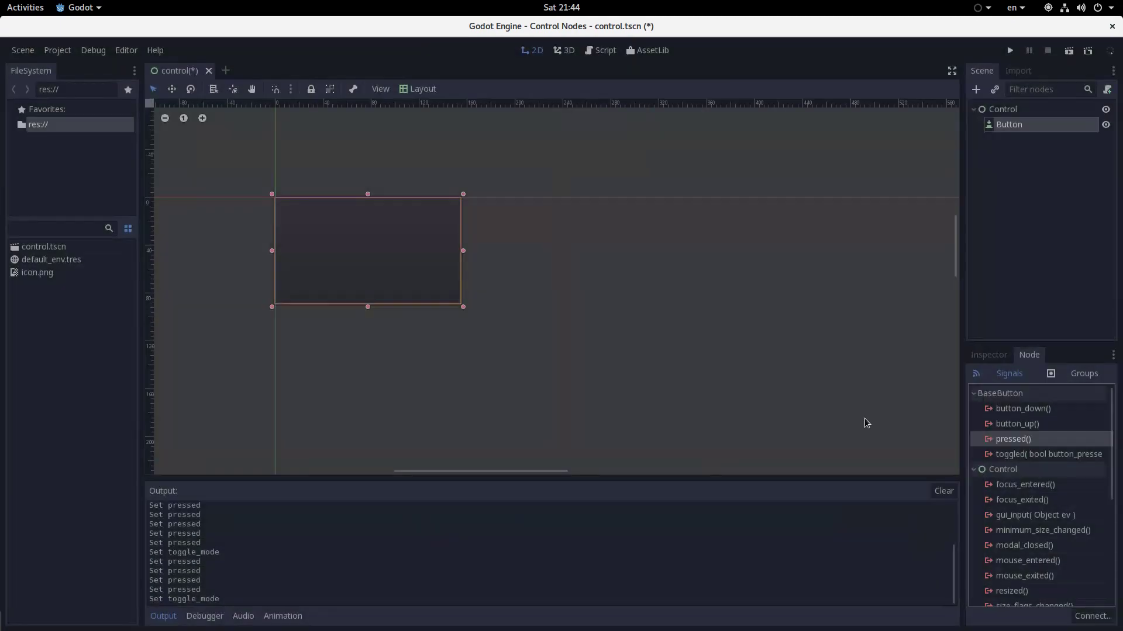
pyautogui.click(988, 355)
pyautogui.click(1079, 471)
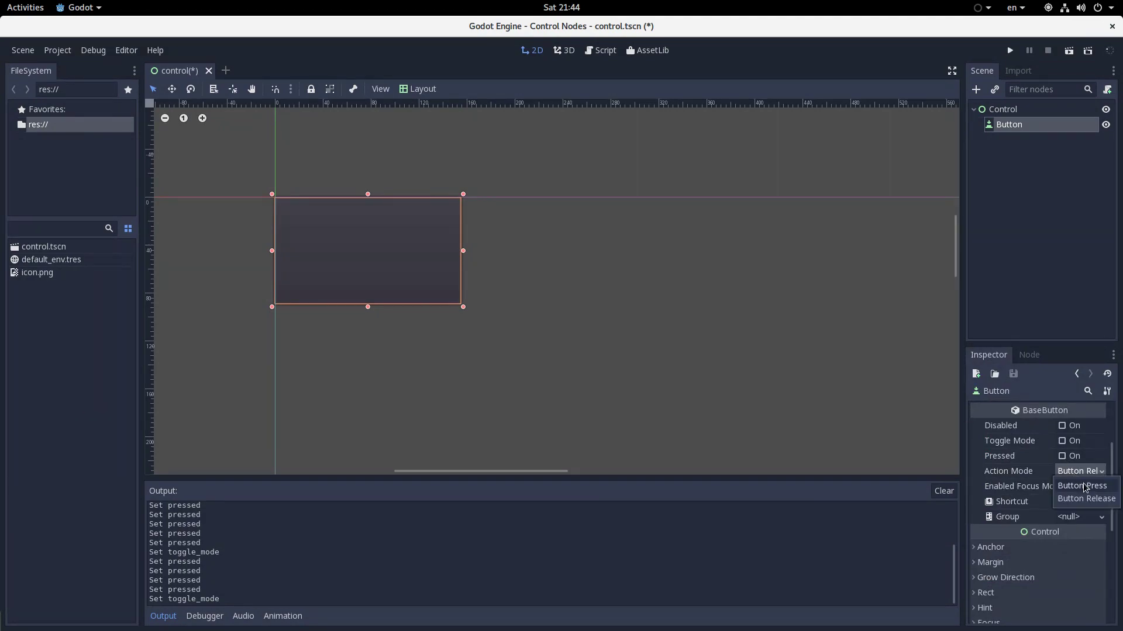
pyautogui.click(1082, 486)
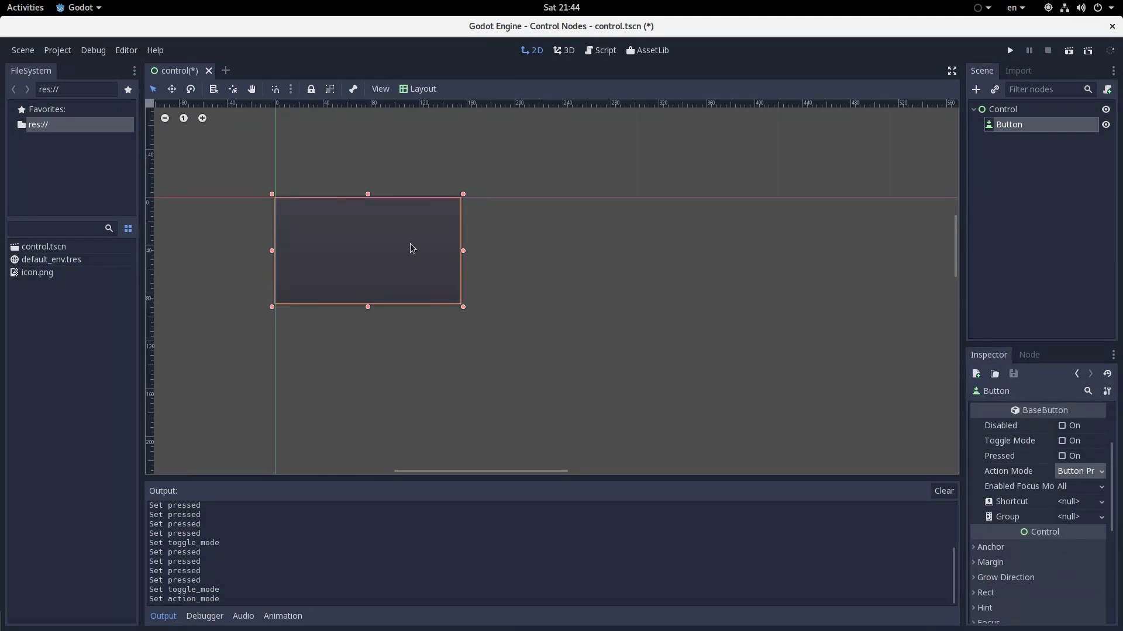
pyautogui.click(1030, 355)
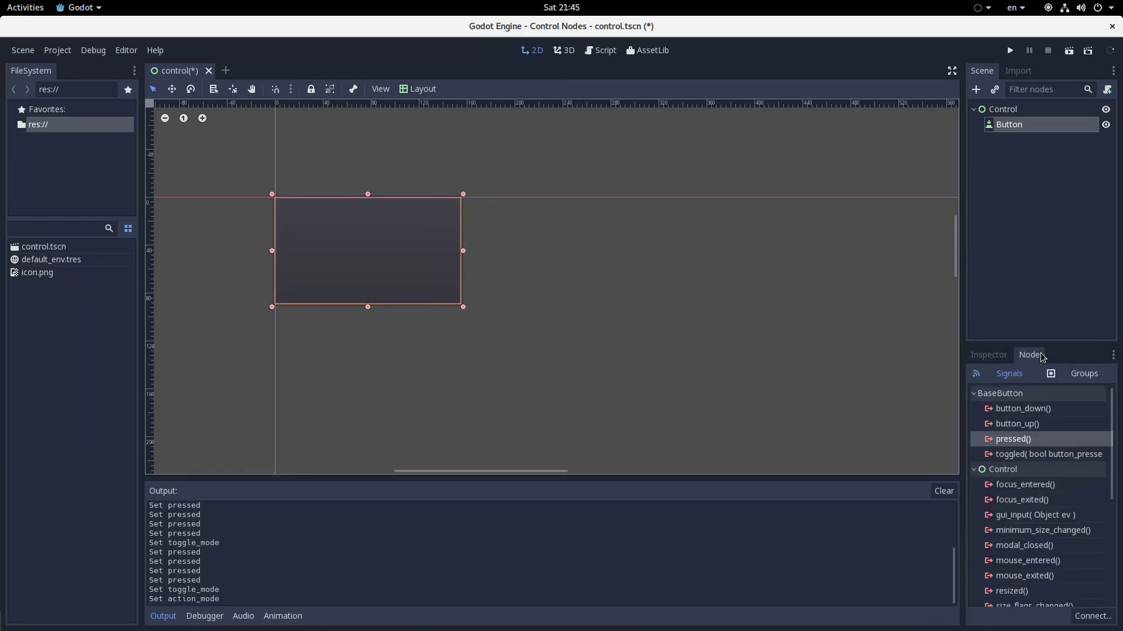
pyautogui.click(999, 358)
pyautogui.click(1075, 471)
pyautogui.click(1080, 501)
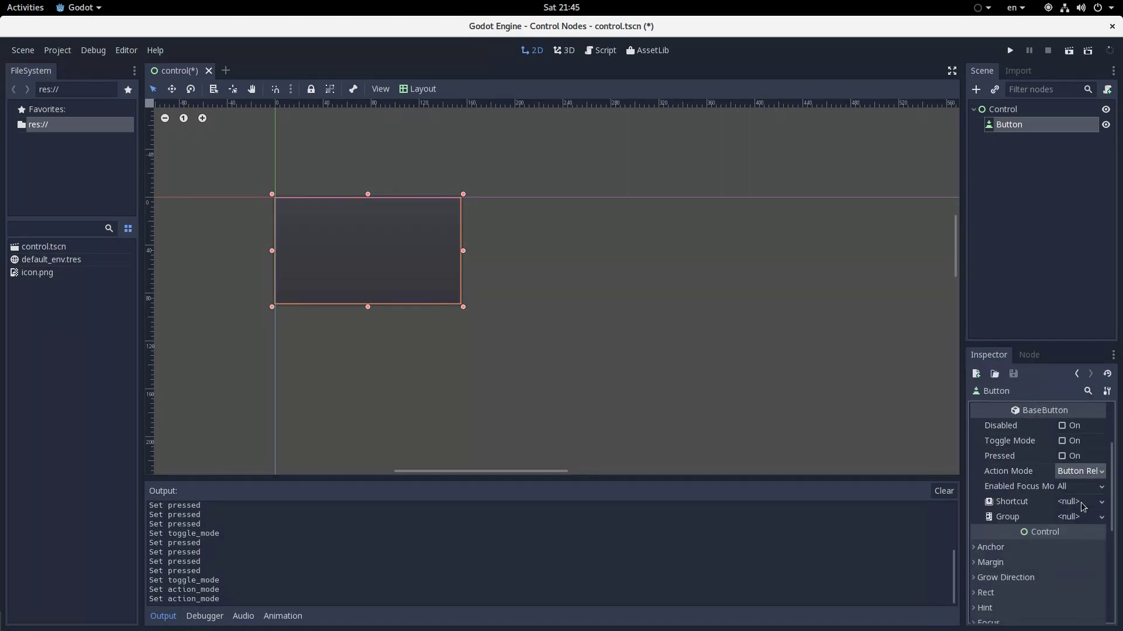
pyautogui.click(1029, 355)
pyautogui.click(994, 354)
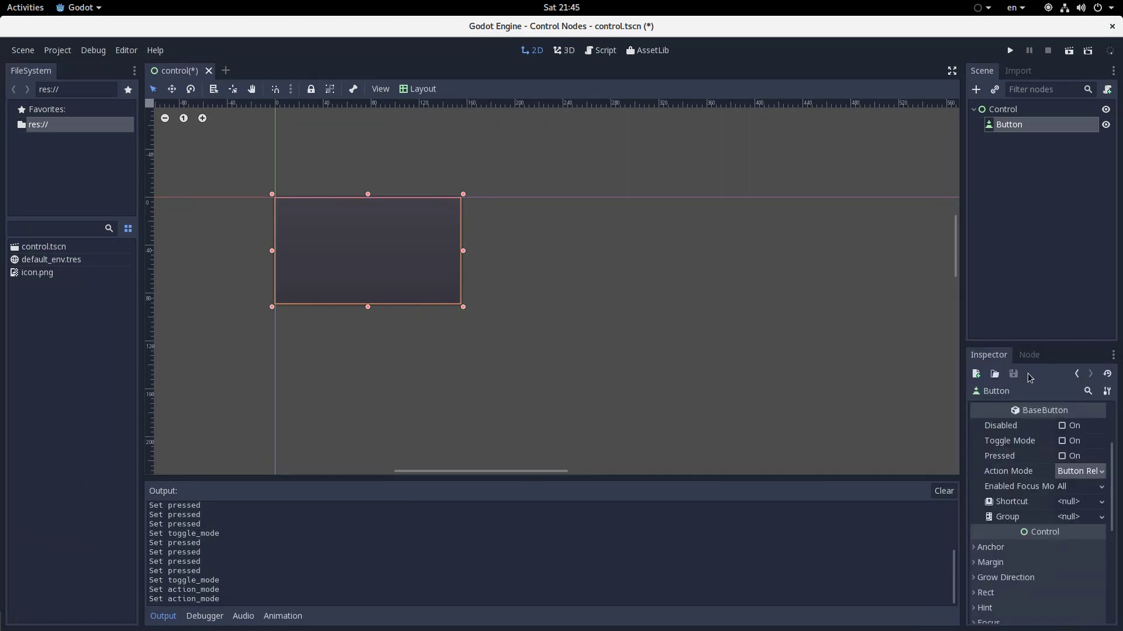
pyautogui.moveTo(1018, 439)
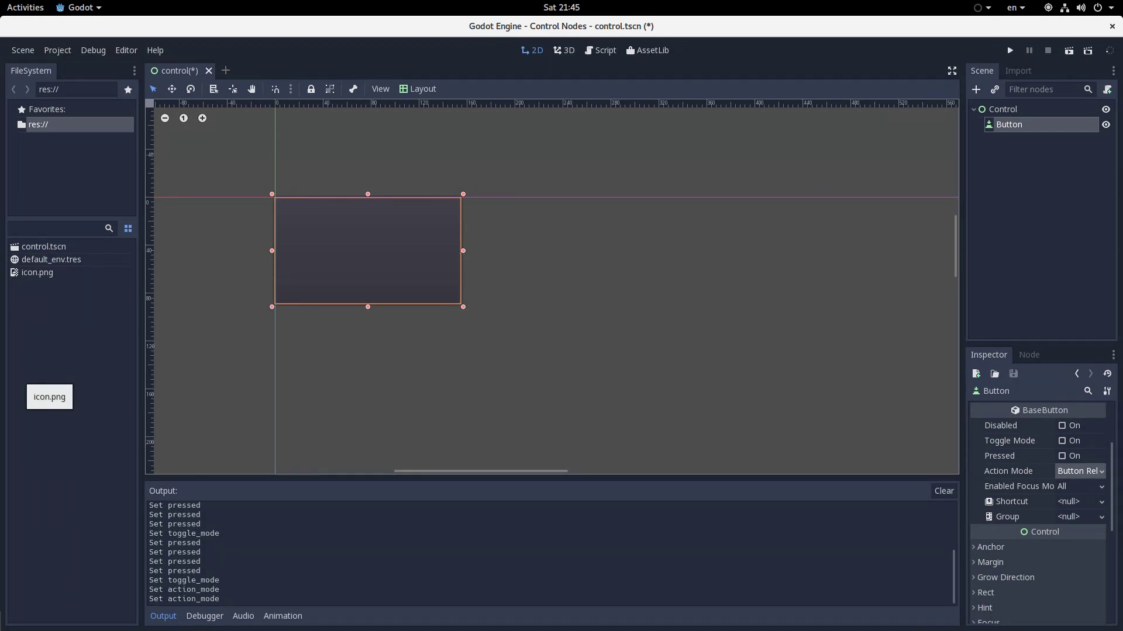
pyautogui.scroll(3, 353, 246)
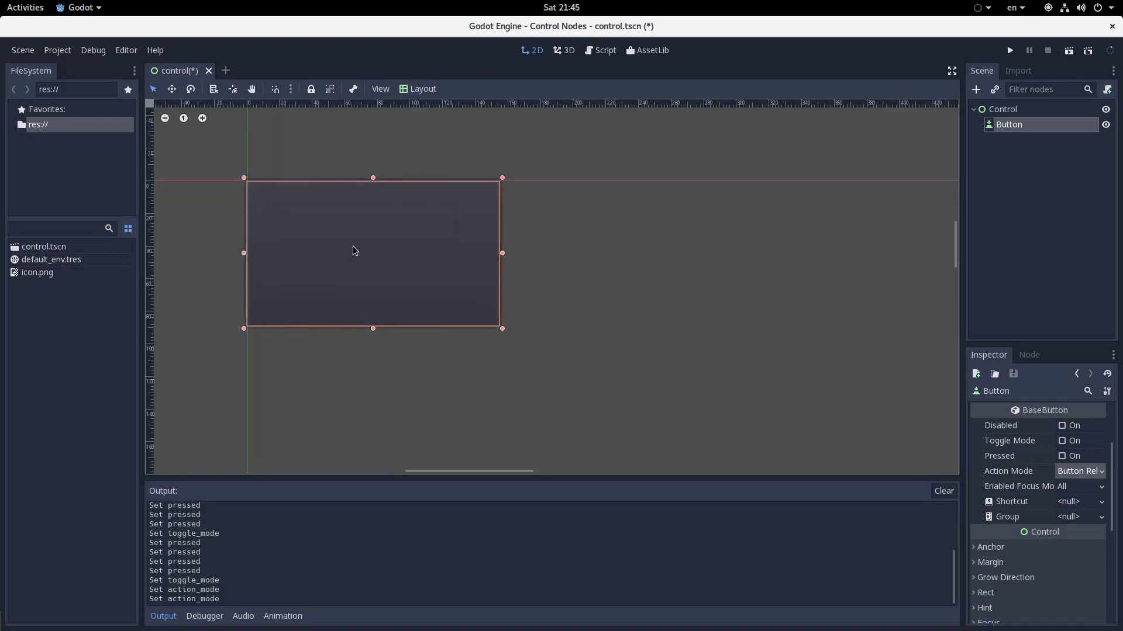
pyautogui.scroll(-6, 352, 246)
pyautogui.scroll(1, 634, 378)
pyautogui.click(1095, 472)
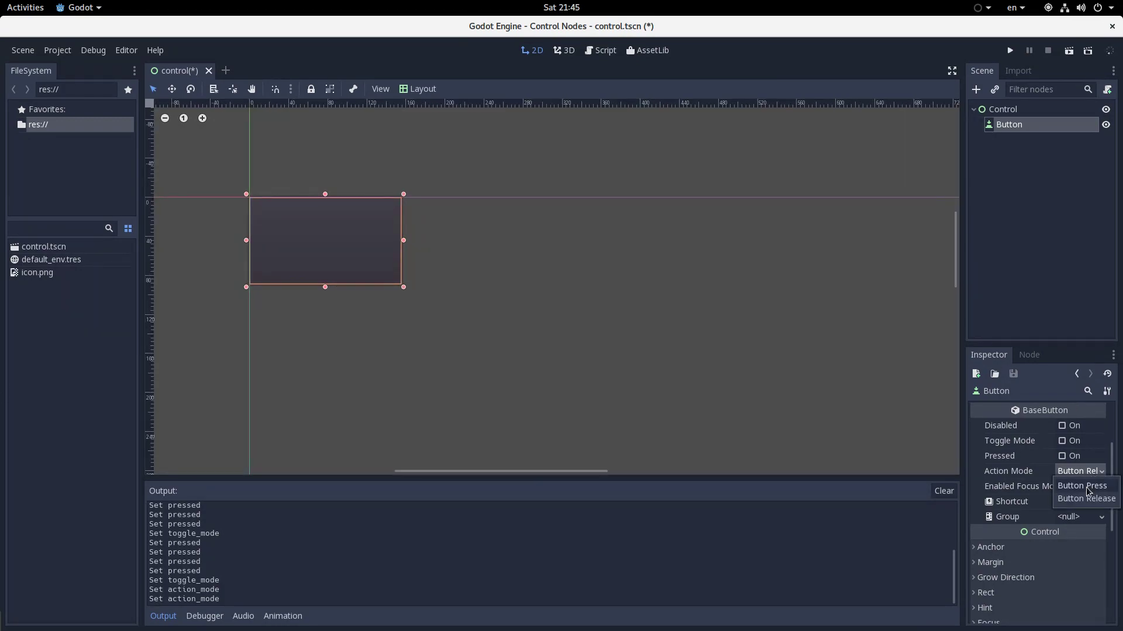
pyautogui.click(1035, 478)
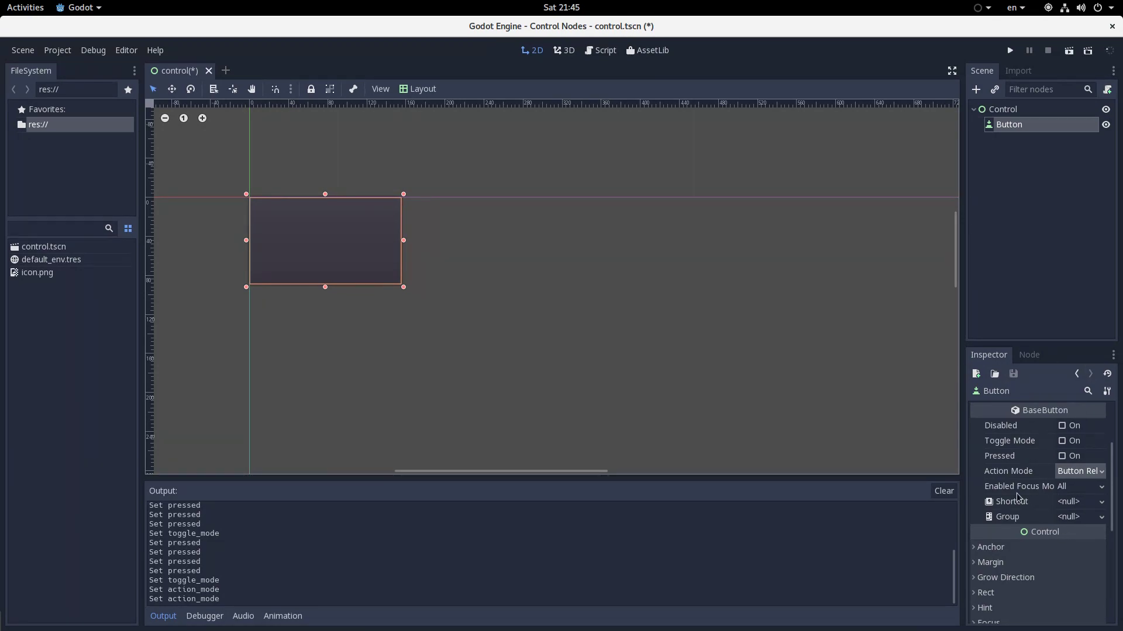
# Expand the Button's Focus properties, leaving the focus mode unchanged.
pyautogui.click(1063, 488)
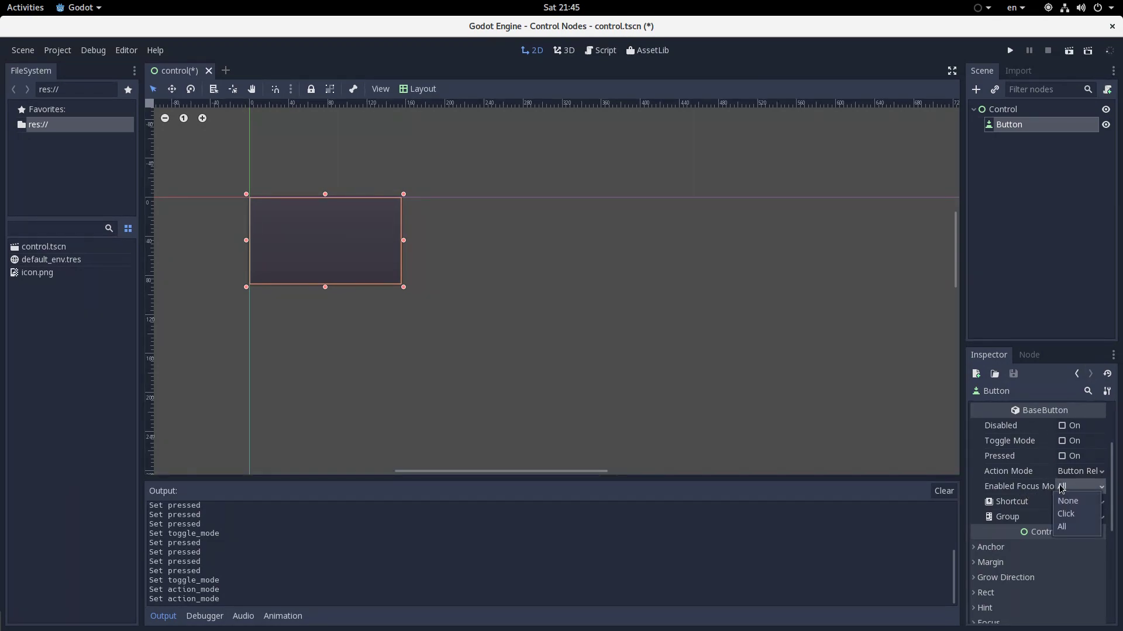
pyautogui.click(1062, 488)
pyautogui.scroll(-5, 1040, 489)
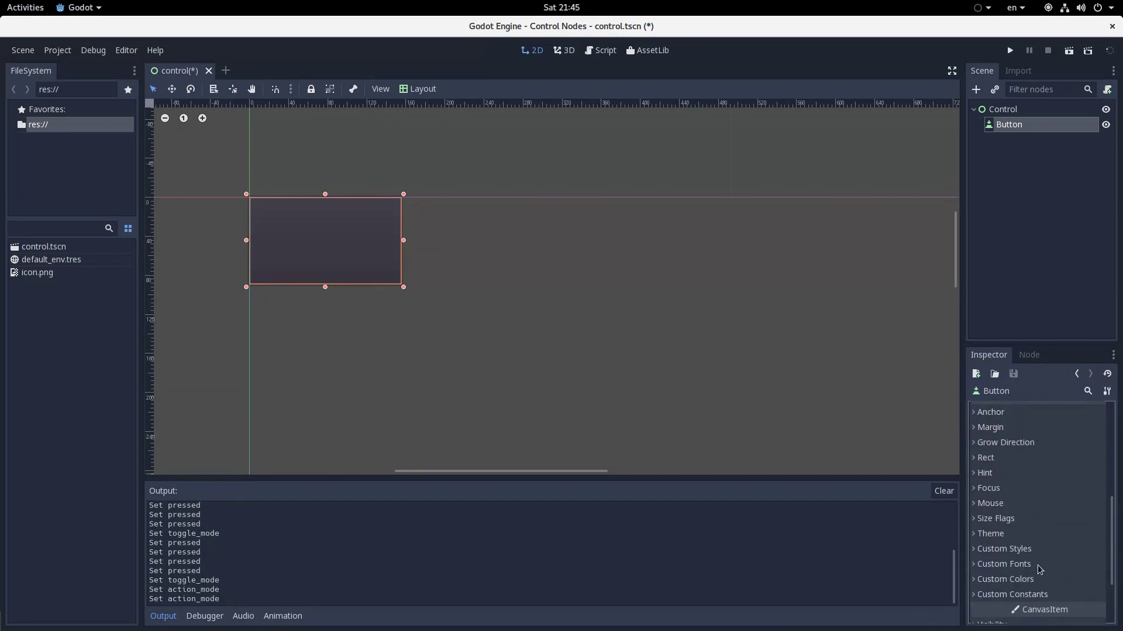
pyautogui.click(1007, 493)
pyautogui.scroll(1, 1051, 490)
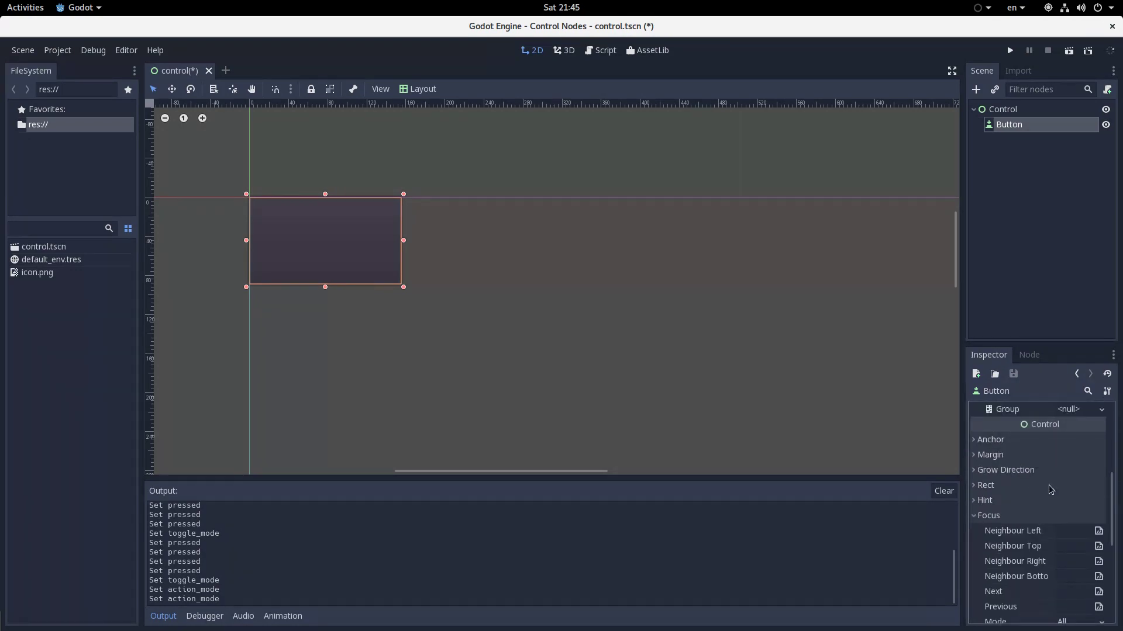
pyautogui.scroll(-3, 1052, 488)
pyautogui.scroll(1, 1067, 494)
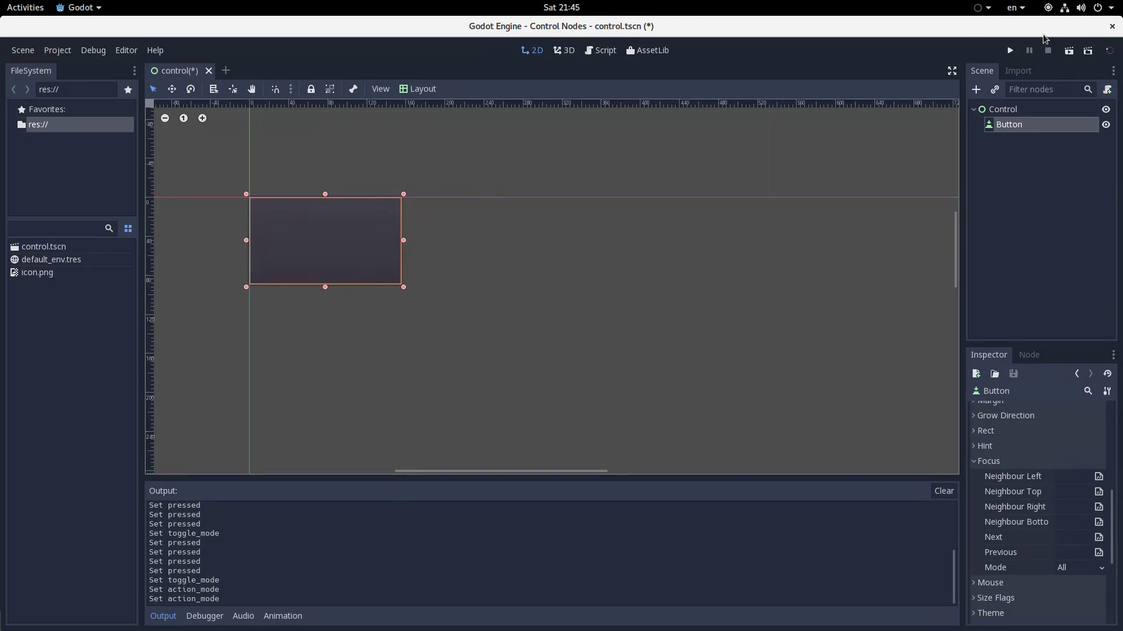
# Save and test-run the control scene, then stop it.
pyautogui.click(1068, 50)
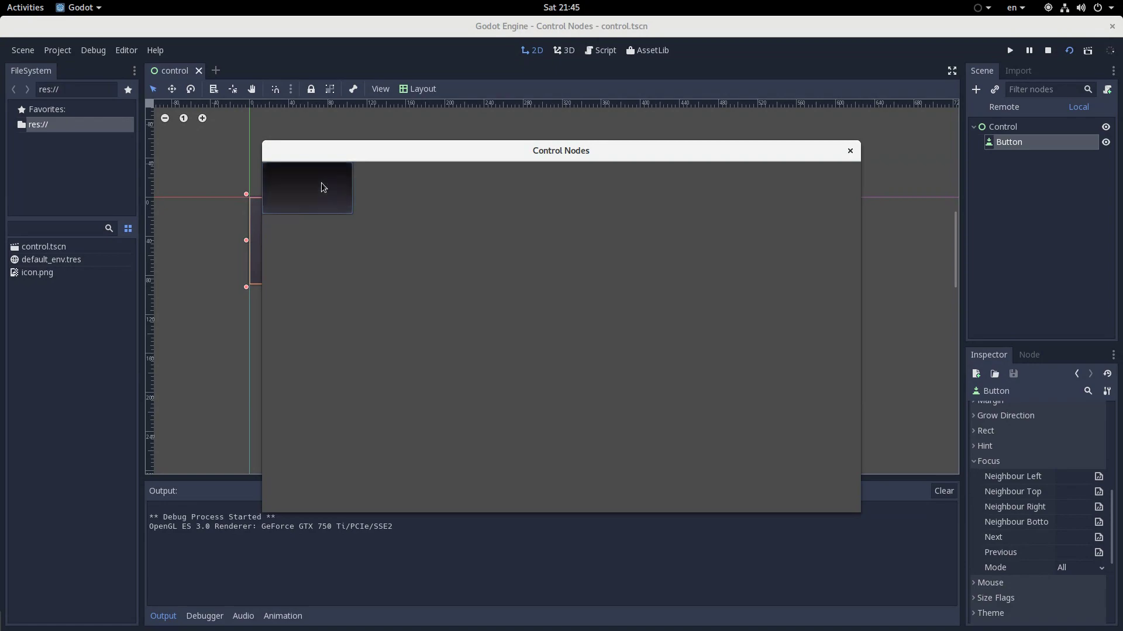
pyautogui.click(852, 153)
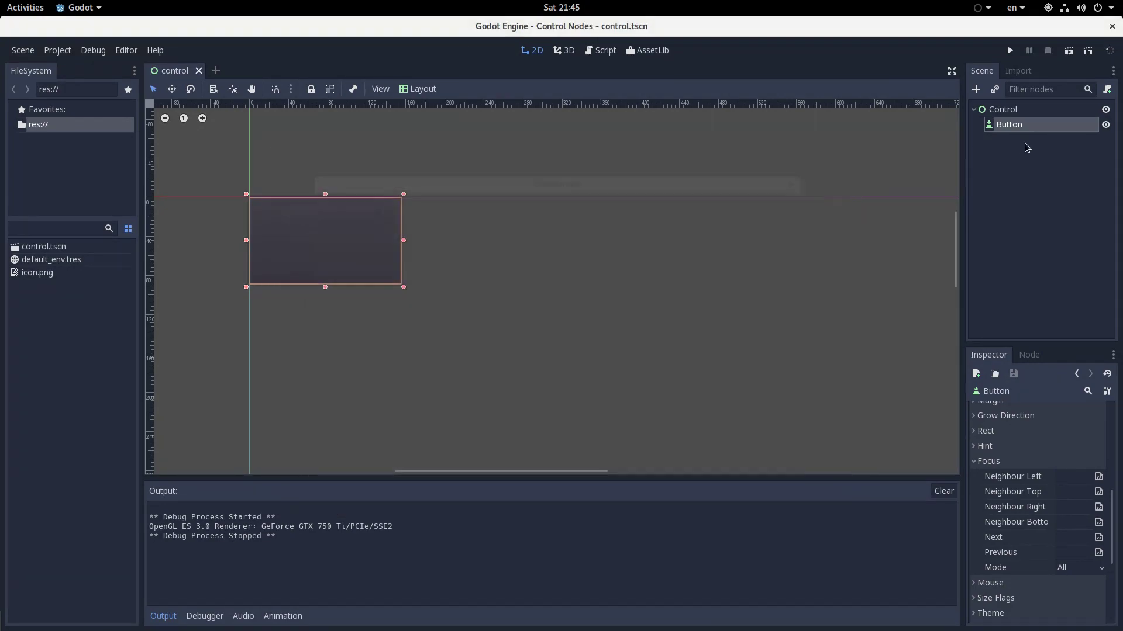
pyautogui.scroll(5, 1012, 520)
pyautogui.scroll(-2, 1076, 547)
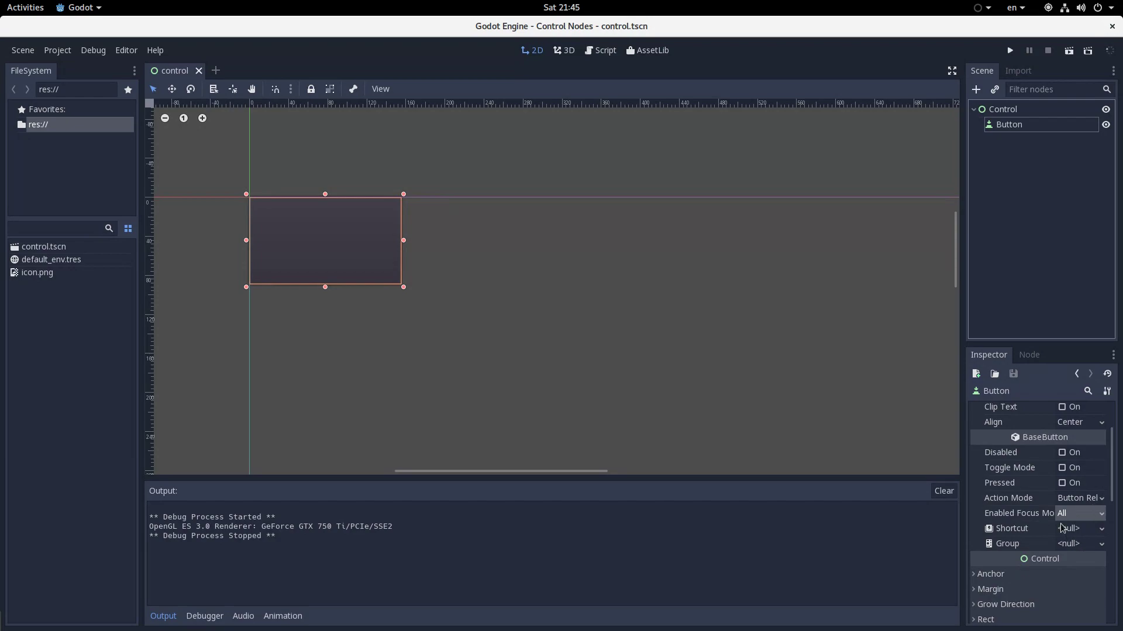
pyautogui.click(1062, 519)
pyautogui.click(1070, 553)
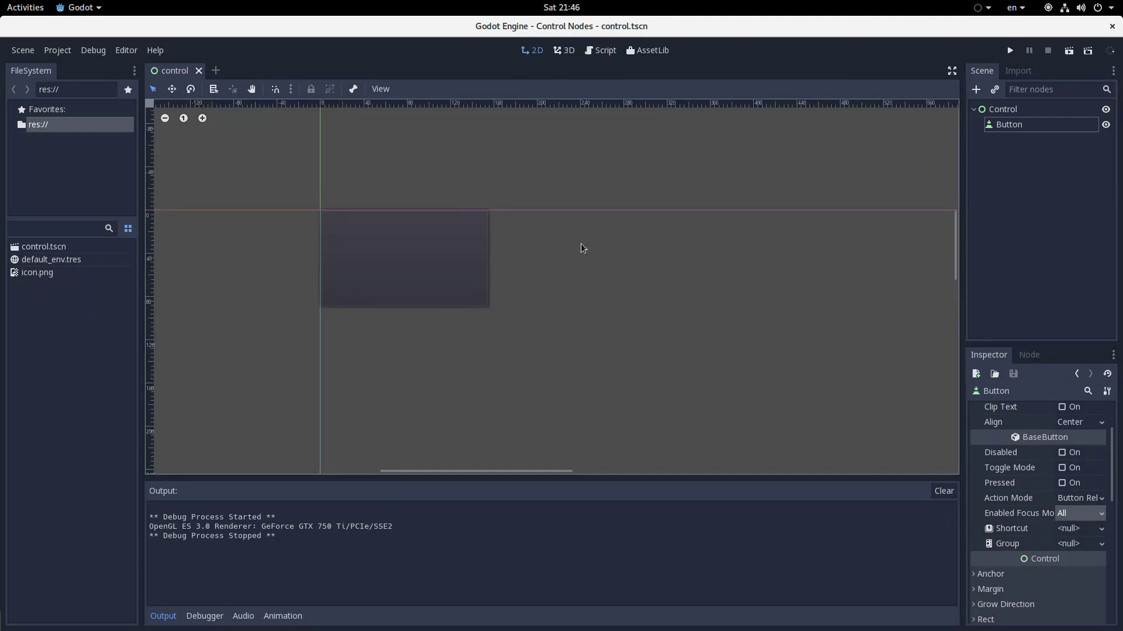
pyautogui.click(1080, 513)
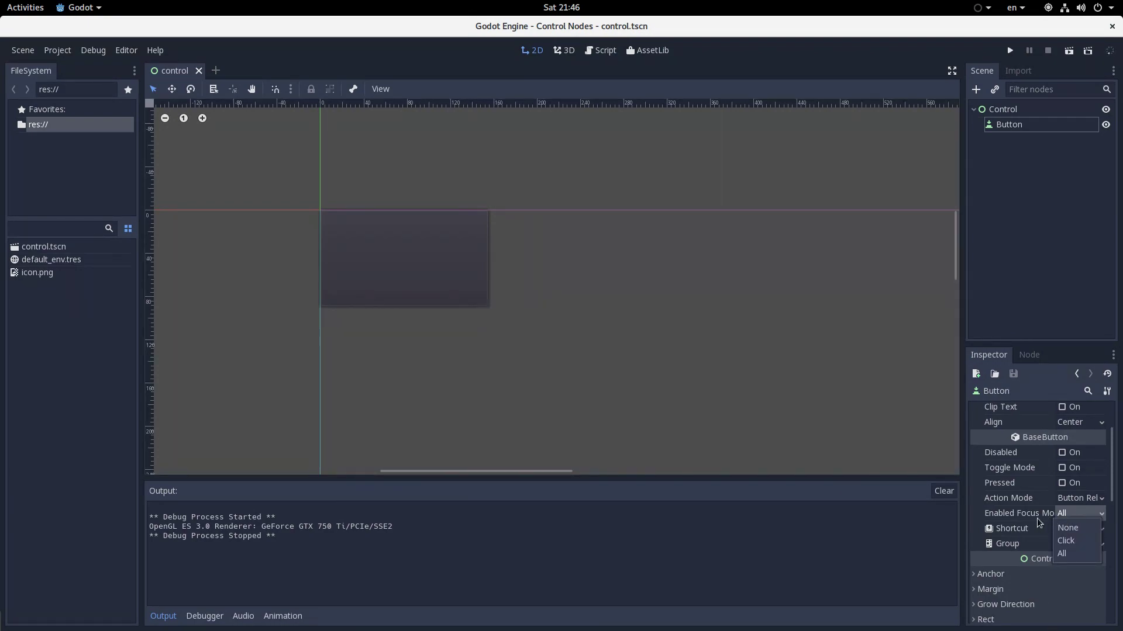
pyautogui.click(1080, 513)
pyautogui.click(1080, 513)
pyautogui.click(1075, 542)
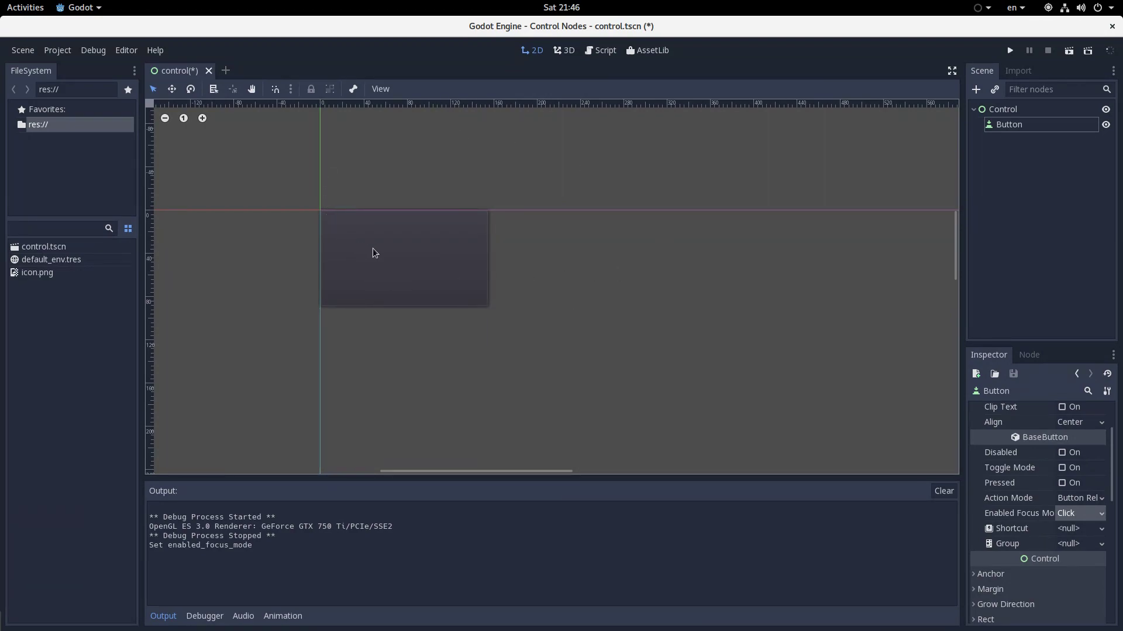
pyautogui.click(1087, 514)
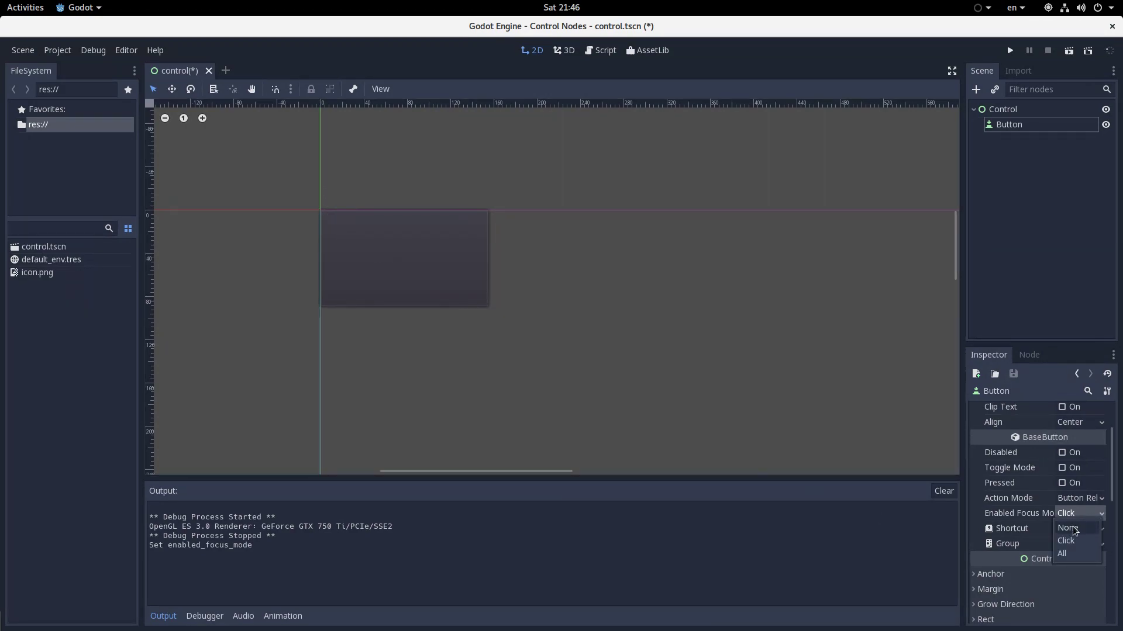
pyautogui.click(1085, 527)
pyautogui.scroll(7, 450, 281)
pyautogui.scroll(-4, 298, 210)
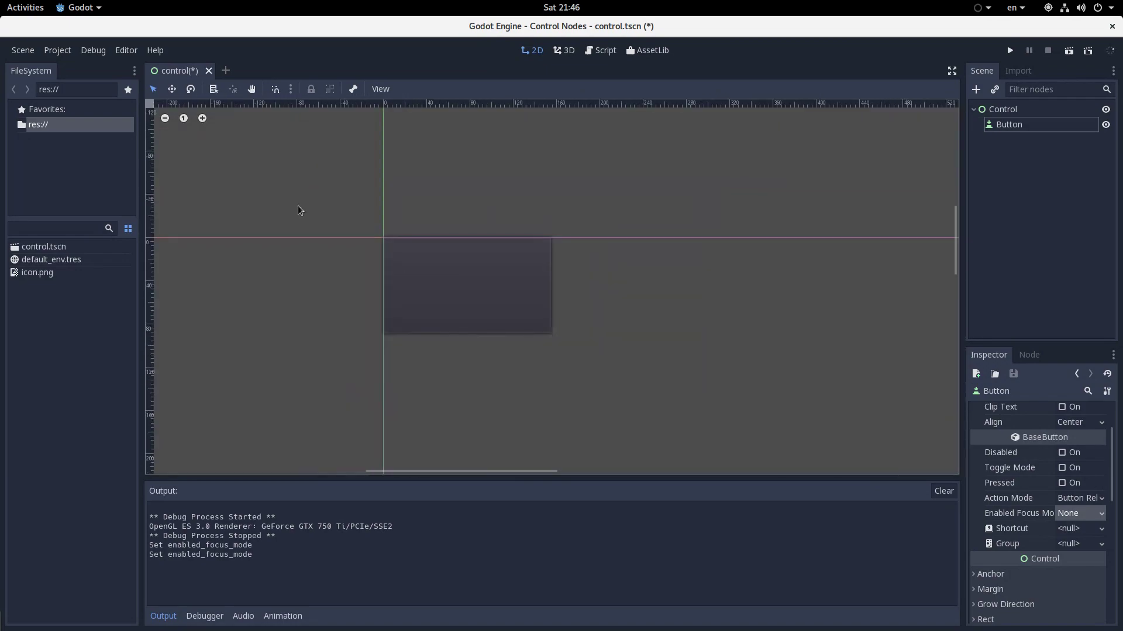
pyautogui.click(1079, 513)
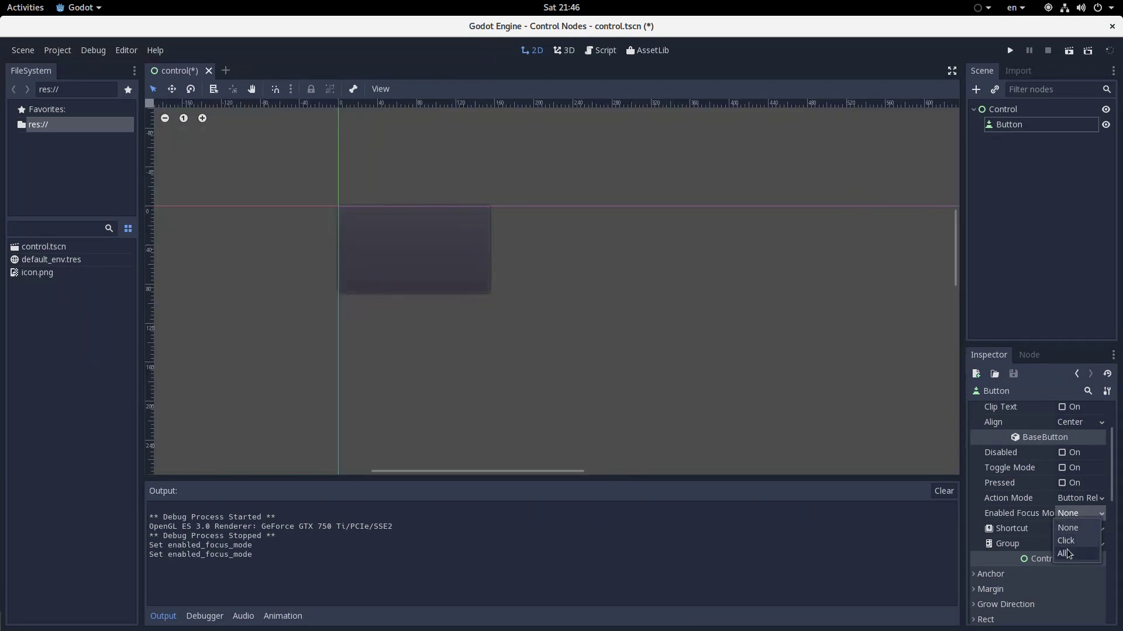
pyautogui.click(1066, 554)
pyautogui.scroll(-1, 1014, 521)
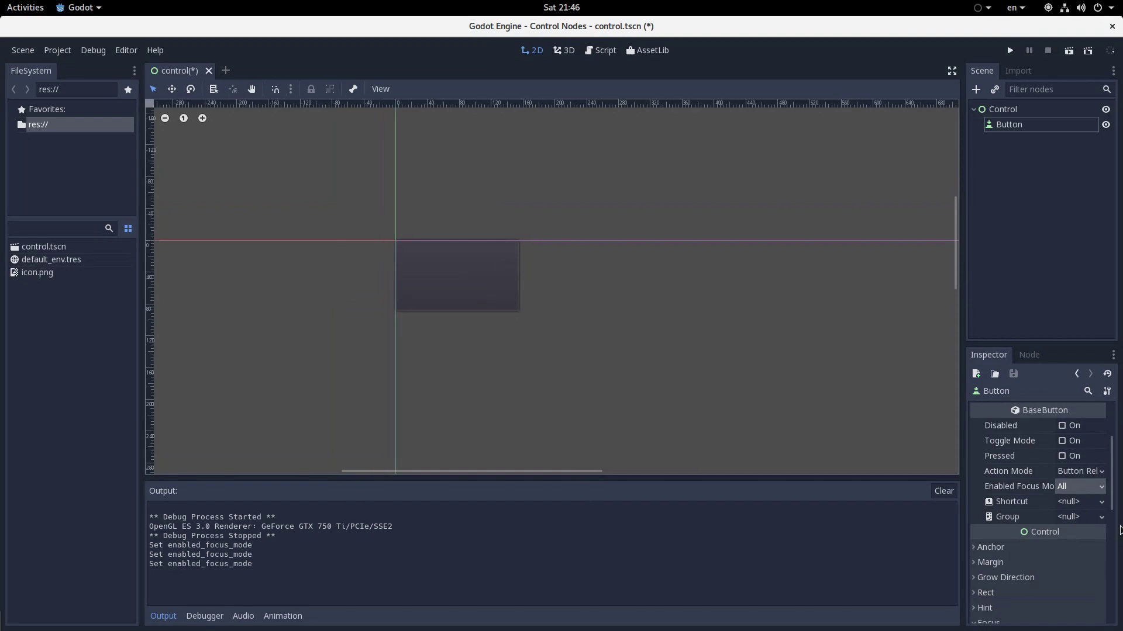
# Give the Button's Shortcut a new ShortCut resource and inspect its input event options.
pyautogui.click(1100, 501)
pyautogui.click(1081, 513)
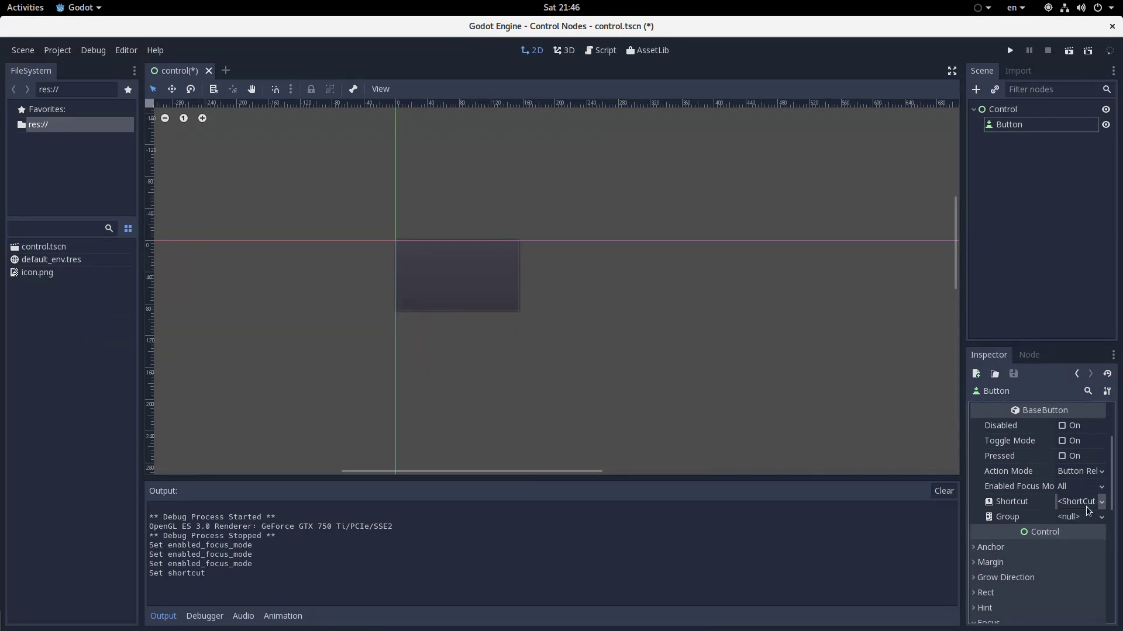
pyautogui.click(1079, 502)
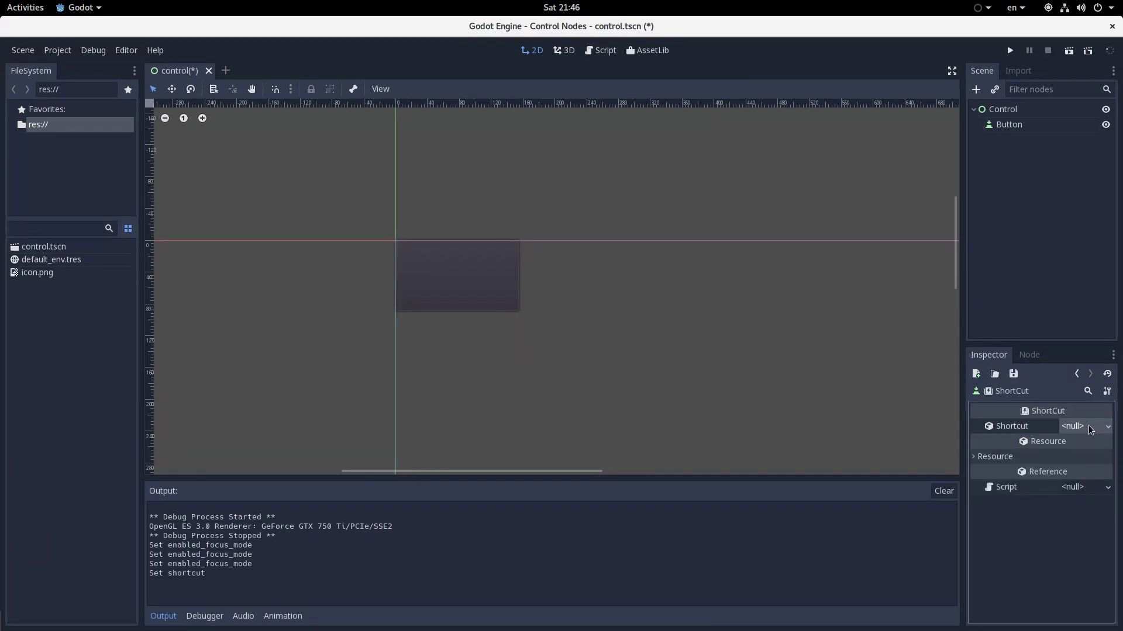
pyautogui.click(1108, 427)
pyautogui.click(1076, 373)
pyautogui.click(1077, 373)
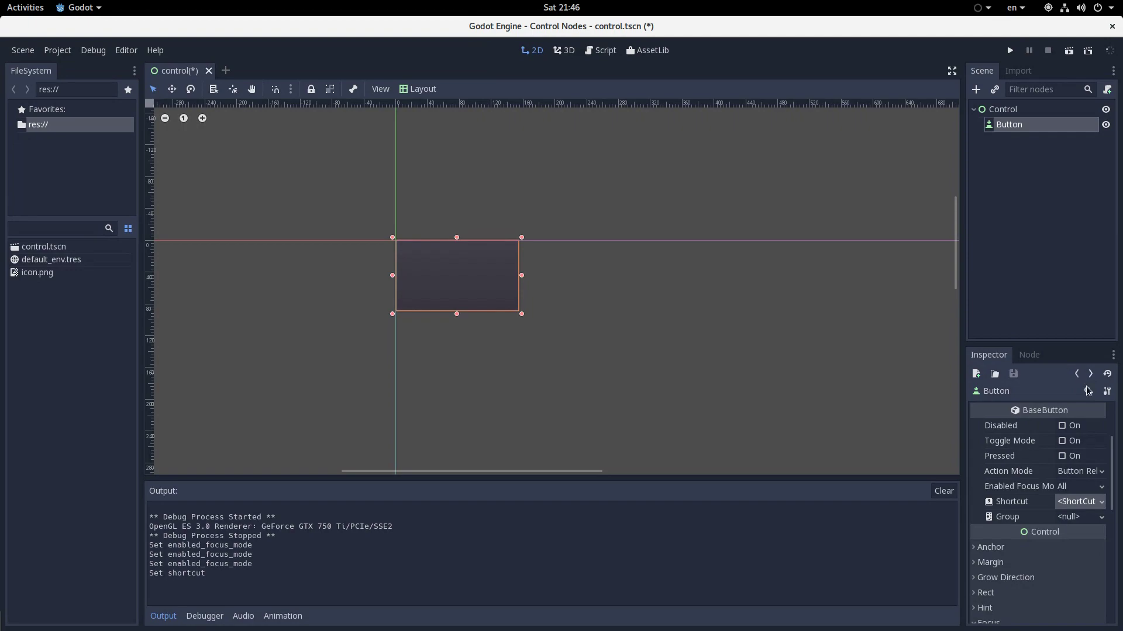
pyautogui.scroll(3, 566, 316)
pyautogui.scroll(4, 374, 234)
pyautogui.scroll(-6, 310, 222)
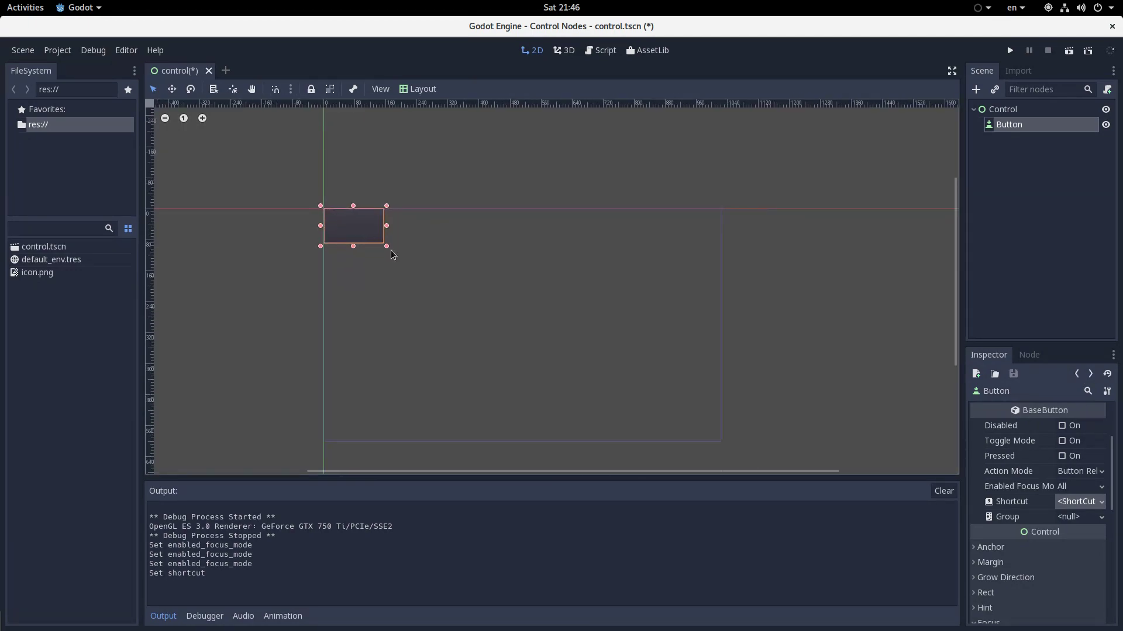
pyautogui.scroll(3, 354, 218)
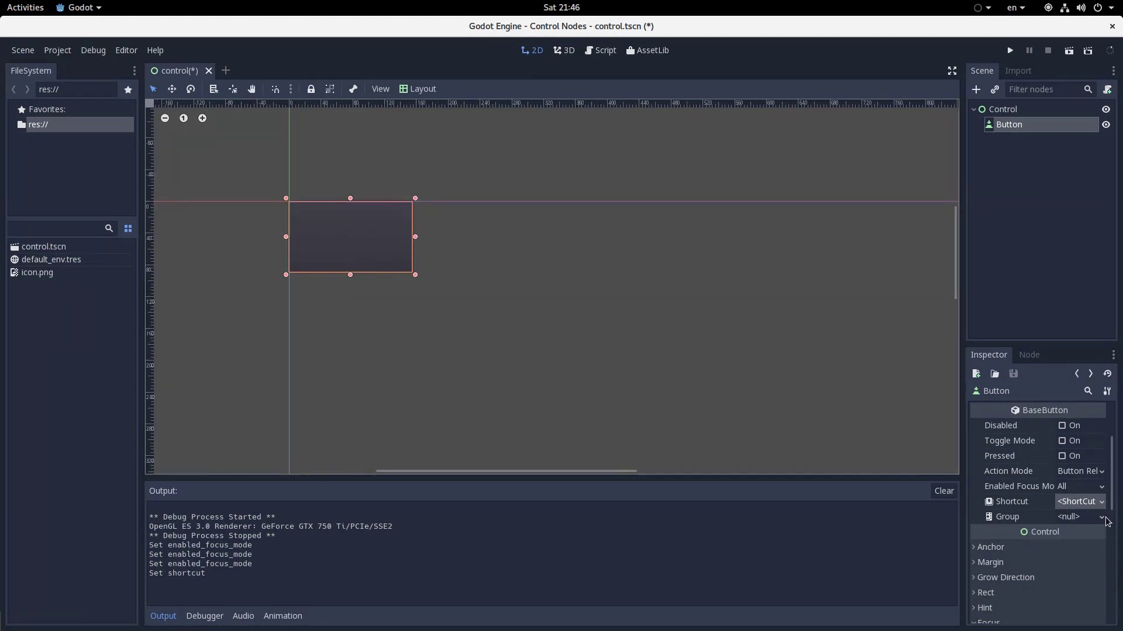
# Set the shortcut to a new key event with Scancode 4.
pyautogui.click(1080, 505)
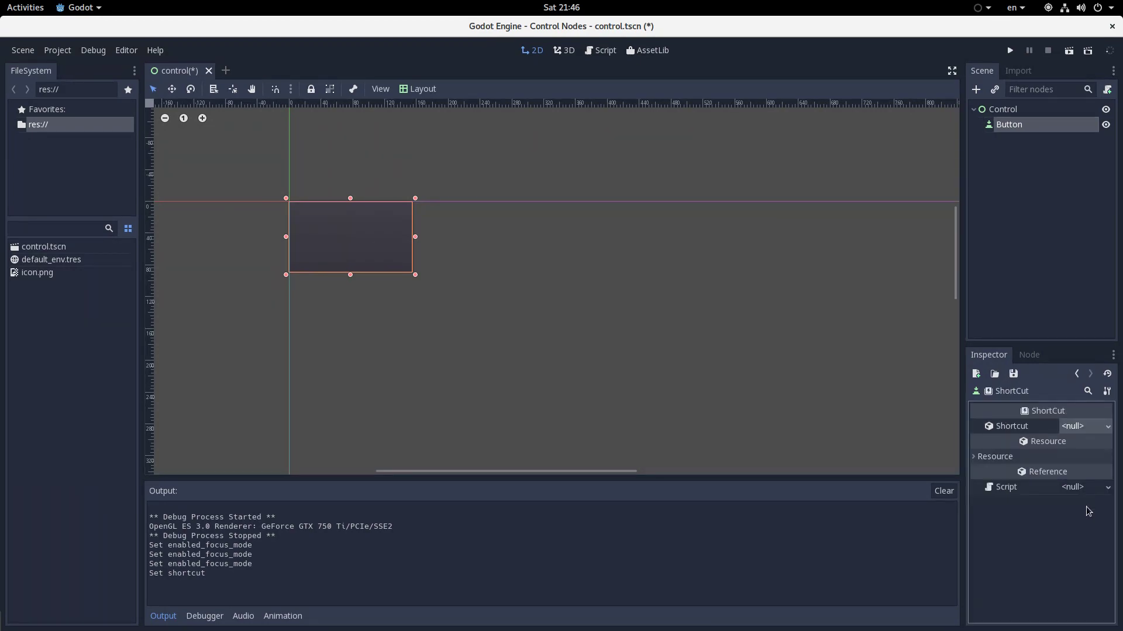
pyautogui.click(1094, 428)
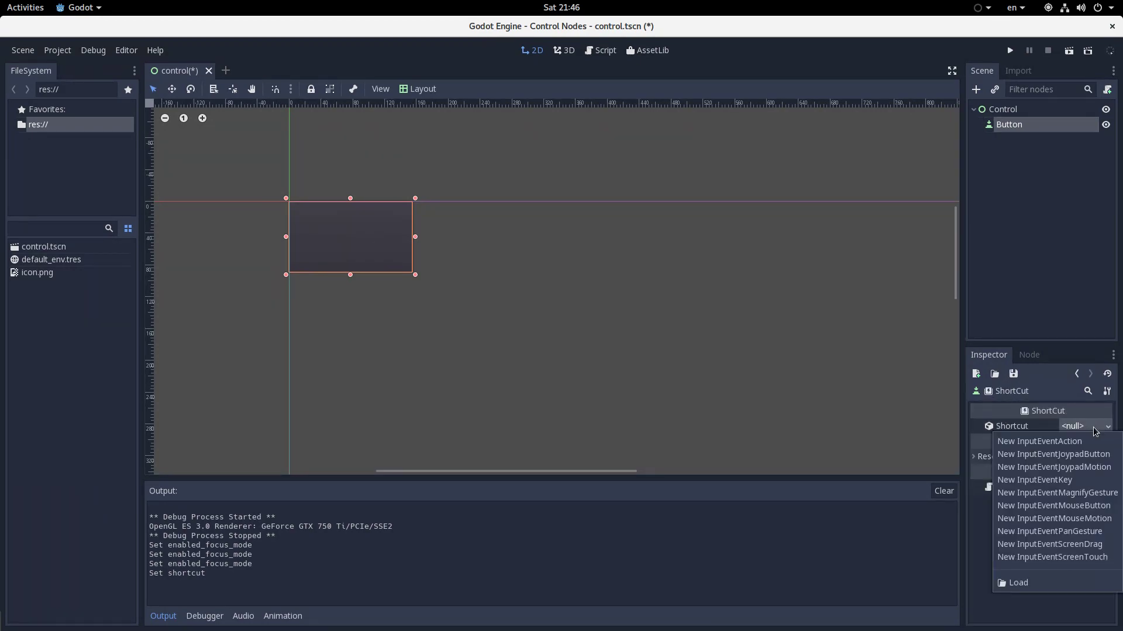
pyautogui.click(1081, 485)
pyautogui.click(1092, 426)
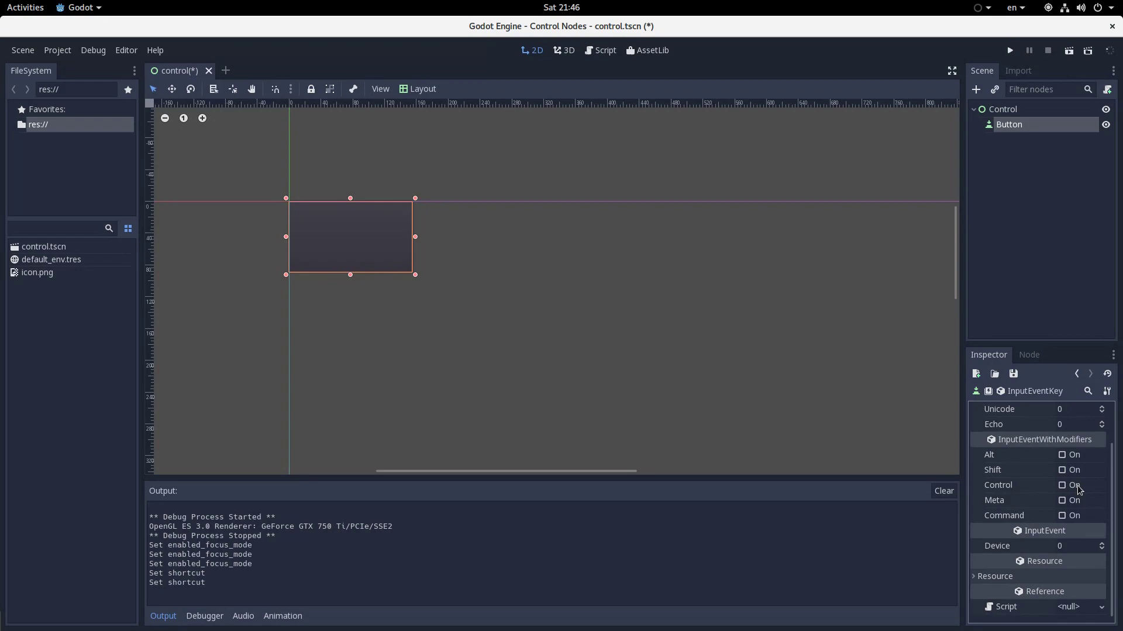
pyautogui.scroll(2, 1079, 488)
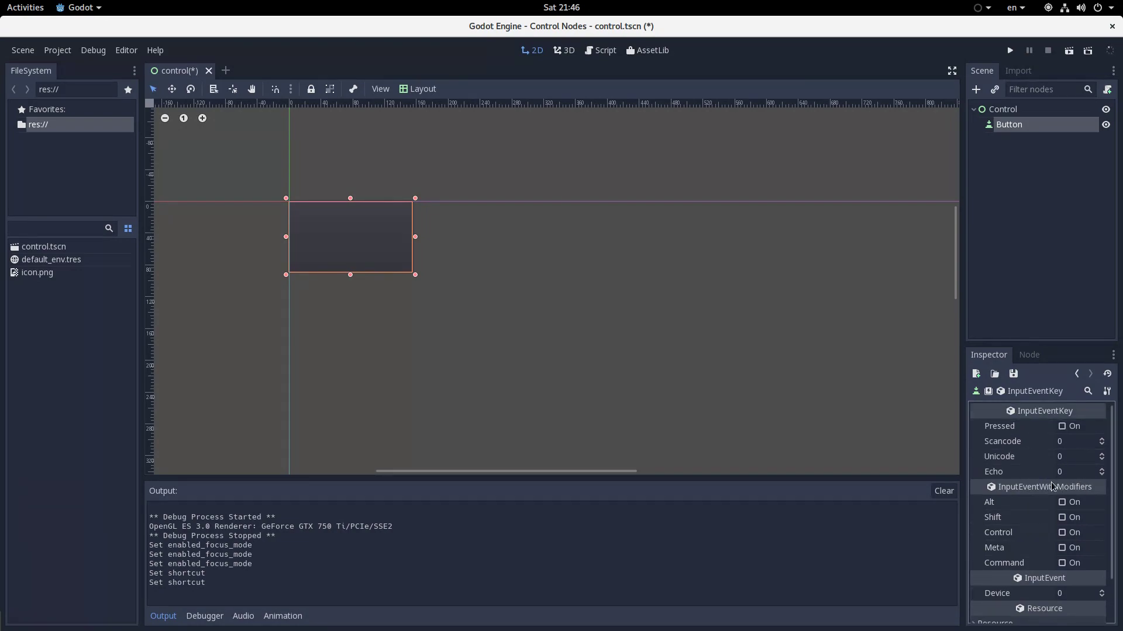
pyautogui.moveTo(1059, 442); pyautogui.dragTo(1088, 442)
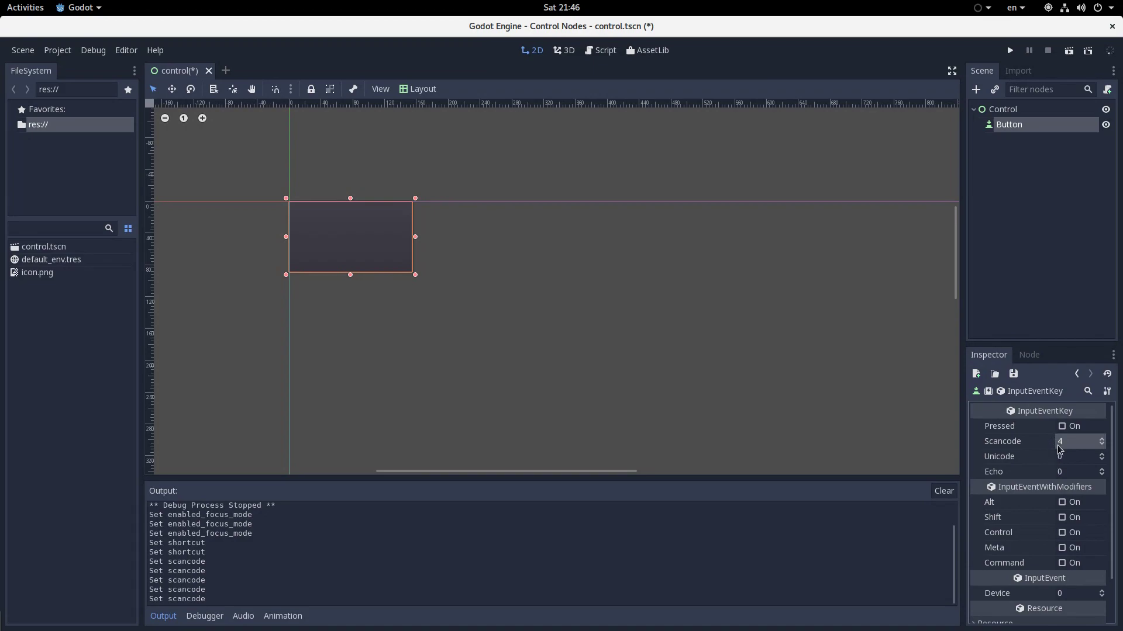
pyautogui.scroll(-3, 327, 210)
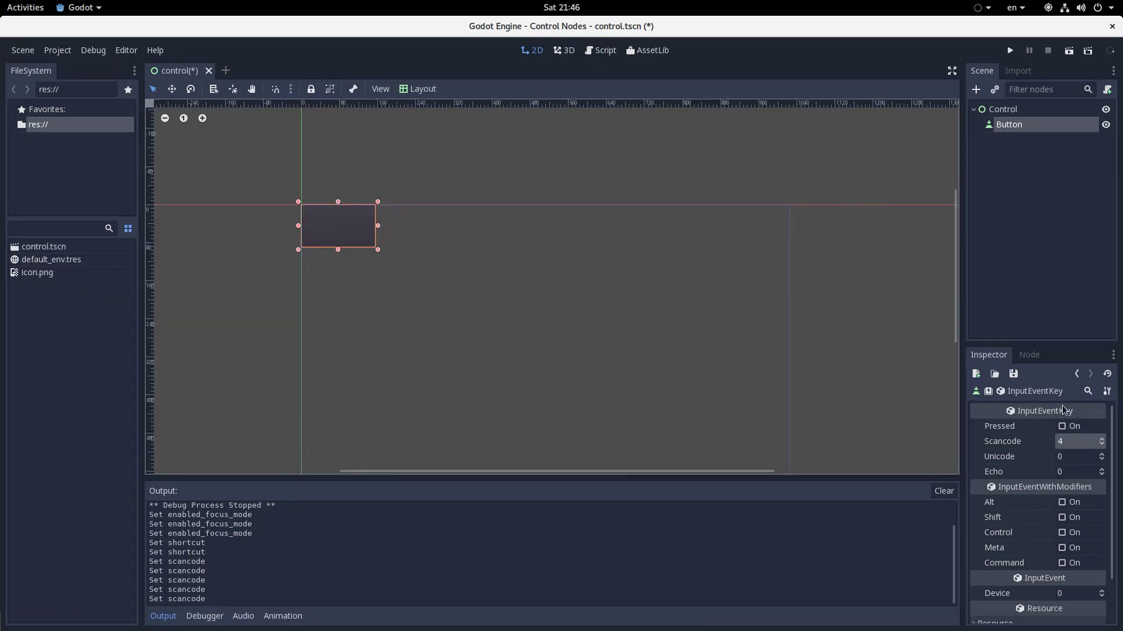
# Replace the shortcut's key event with a mouse motion event and view its properties.
pyautogui.click(1077, 374)
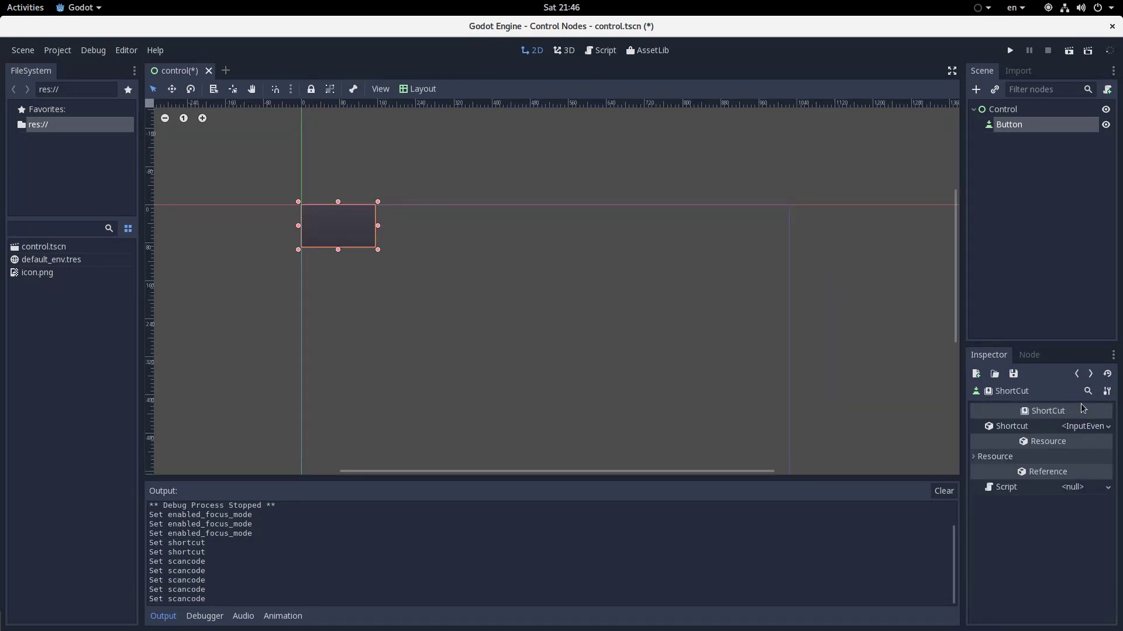
pyautogui.click(1088, 427)
pyautogui.click(1079, 375)
pyautogui.click(1107, 427)
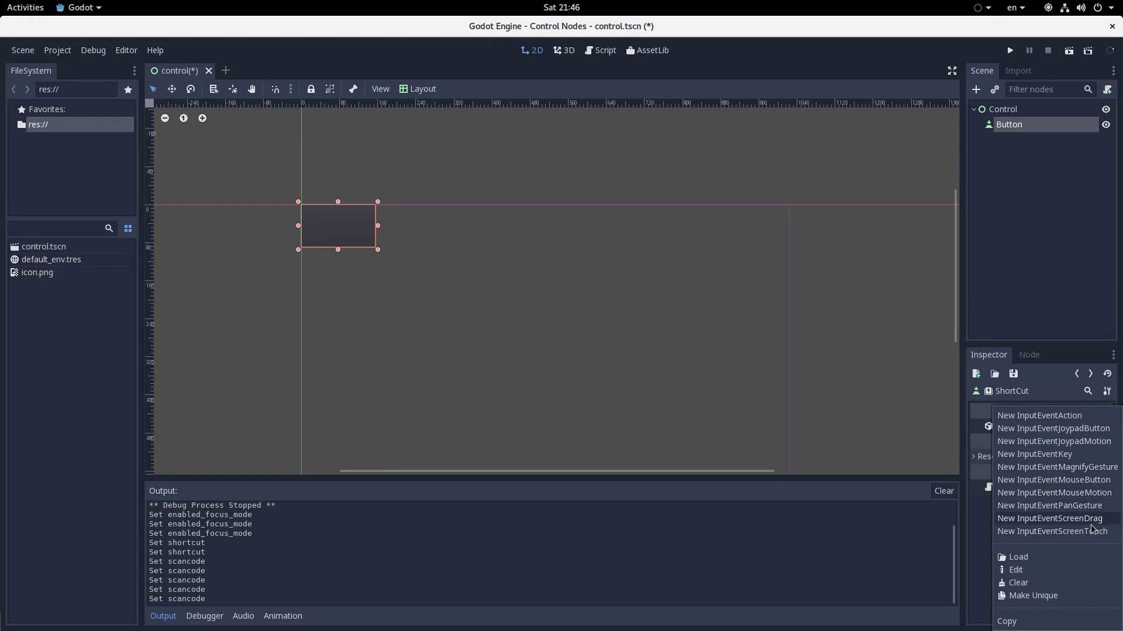
pyautogui.click(1076, 494)
pyautogui.click(1085, 429)
pyautogui.scroll(-1, 1081, 465)
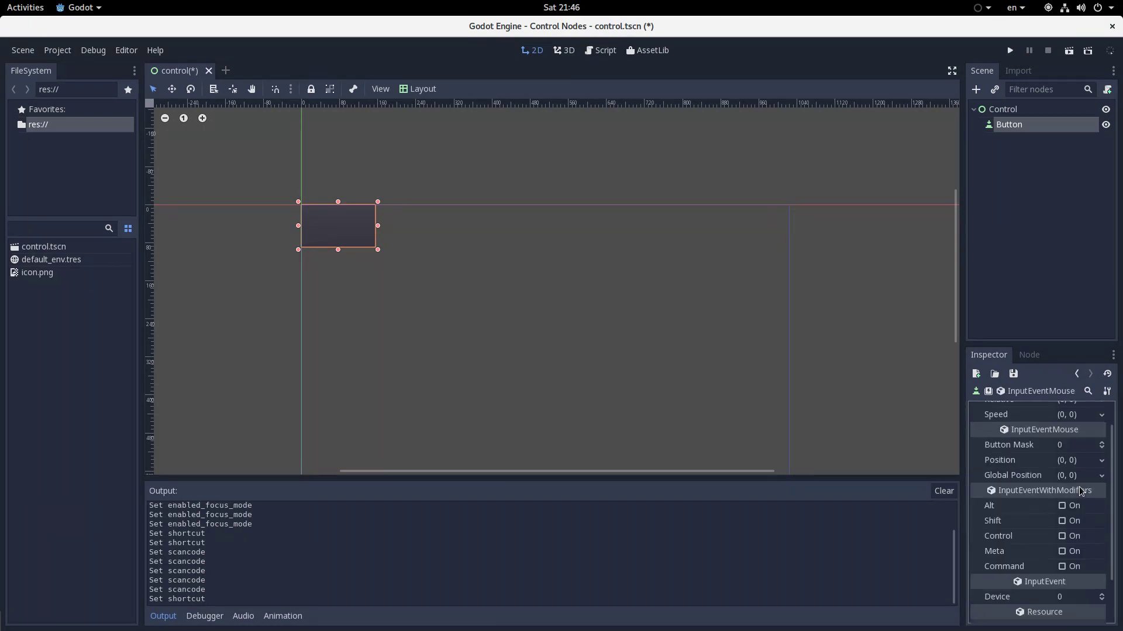
pyautogui.scroll(1, 1081, 473)
# Return to the Button's properties and clear its Shortcut to <null>.
pyautogui.click(1076, 375)
pyautogui.click(1075, 375)
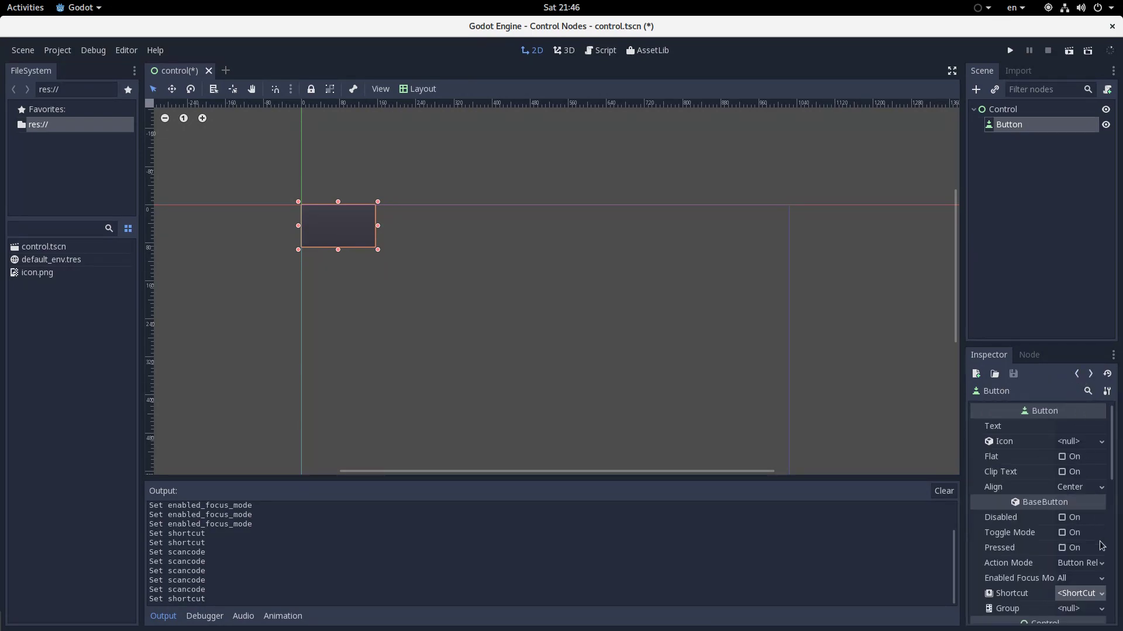
pyautogui.scroll(-1, 1053, 497)
pyautogui.scroll(4, 246, 201)
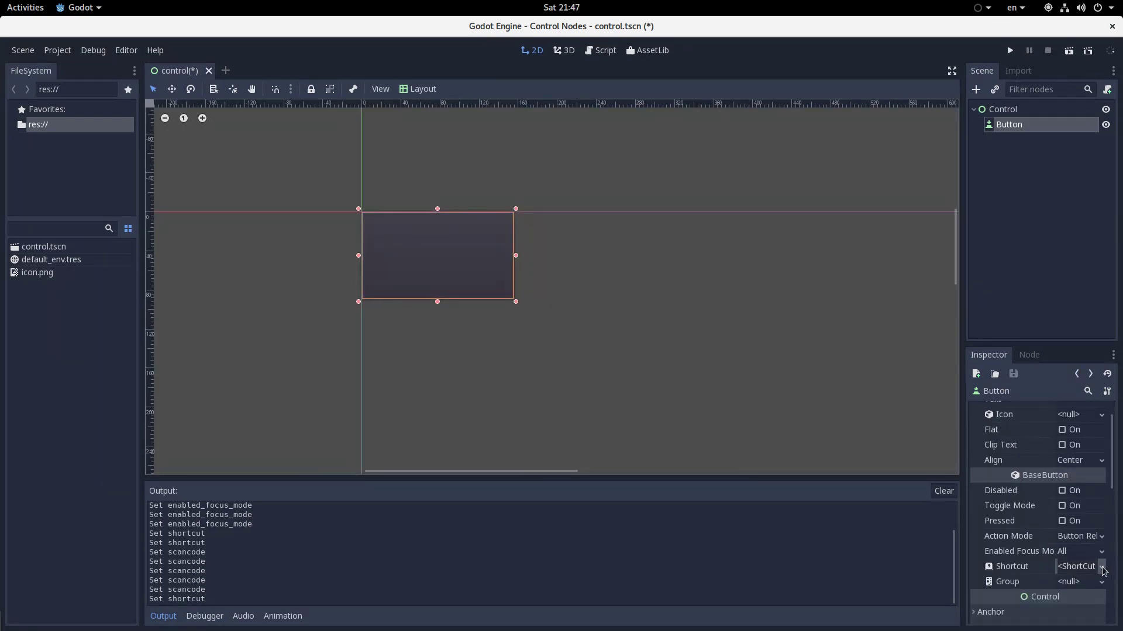
pyautogui.click(1079, 566)
pyautogui.click(1089, 591)
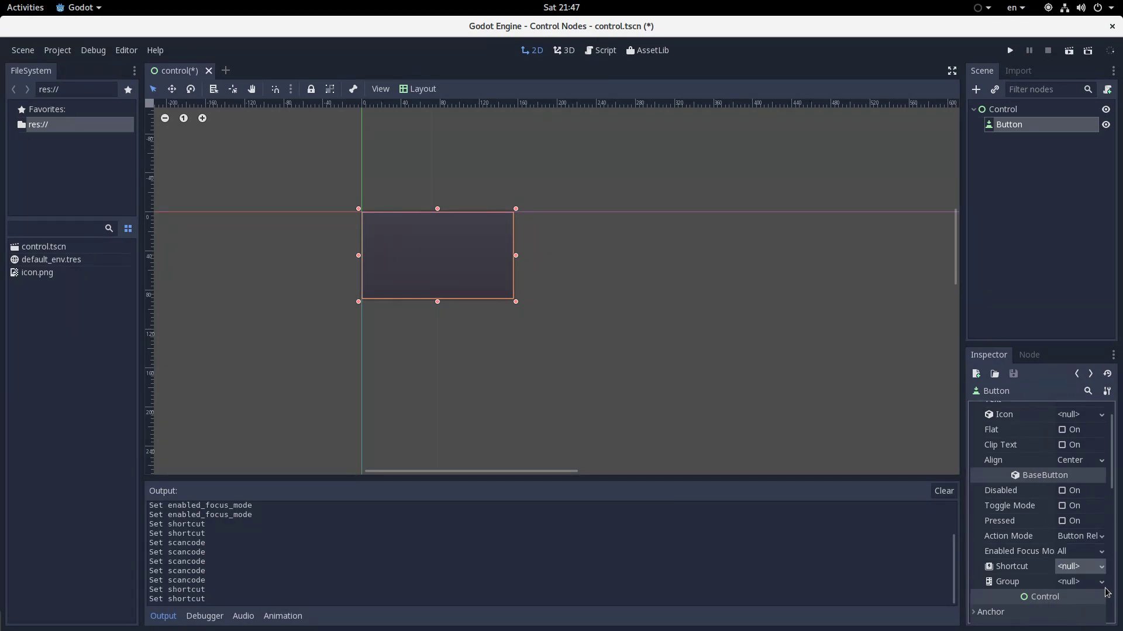
pyautogui.click(1102, 583)
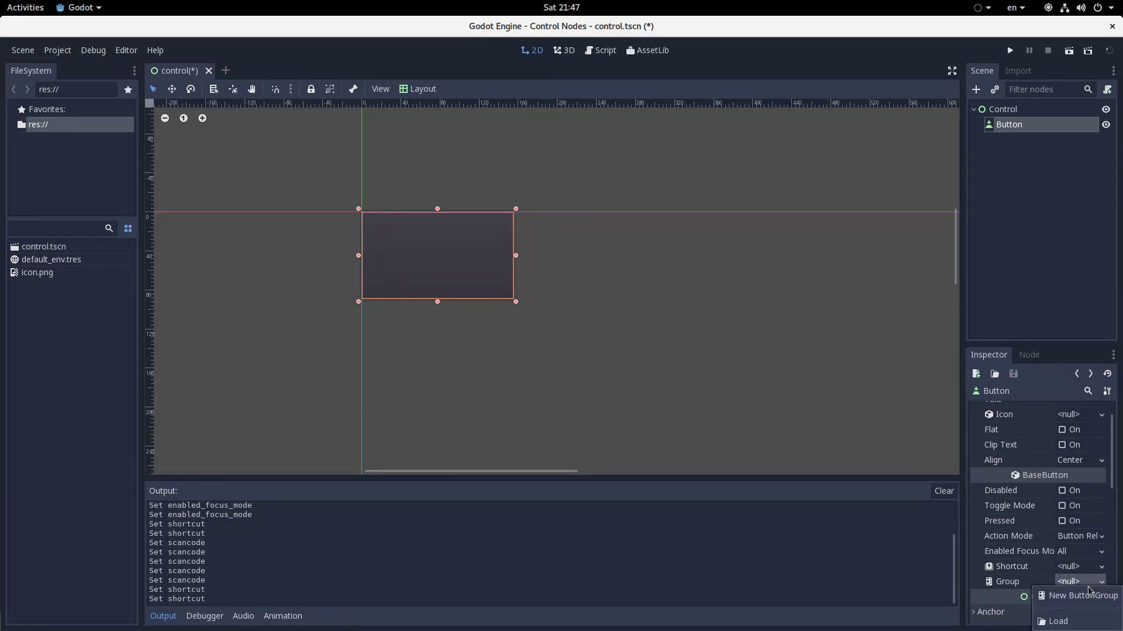
pyautogui.press('Escape')
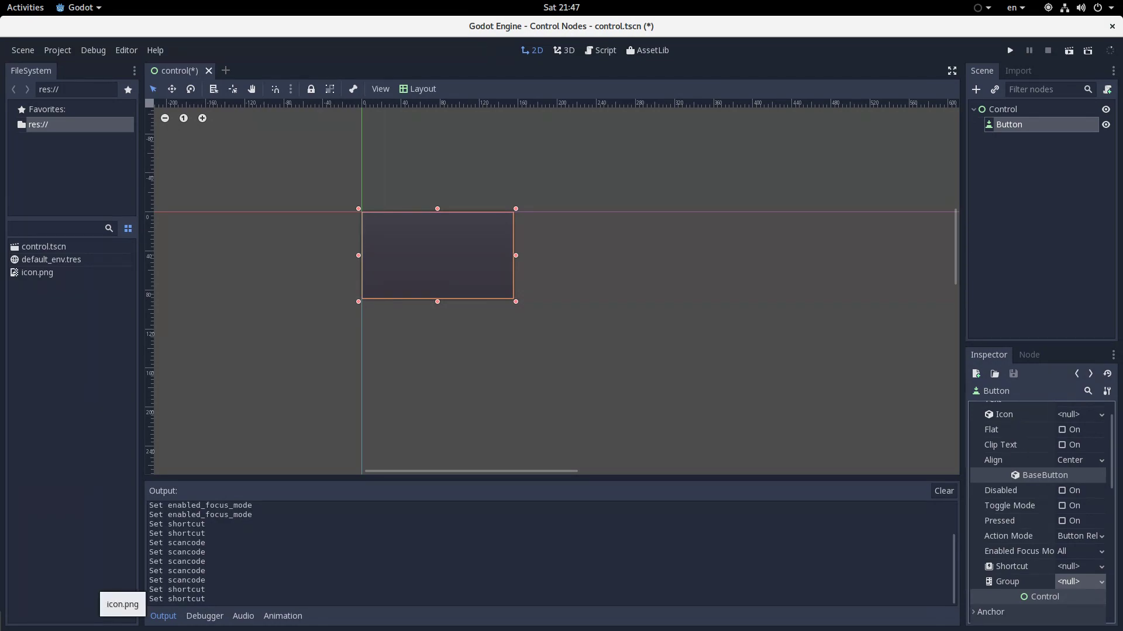
pyautogui.click(1096, 583)
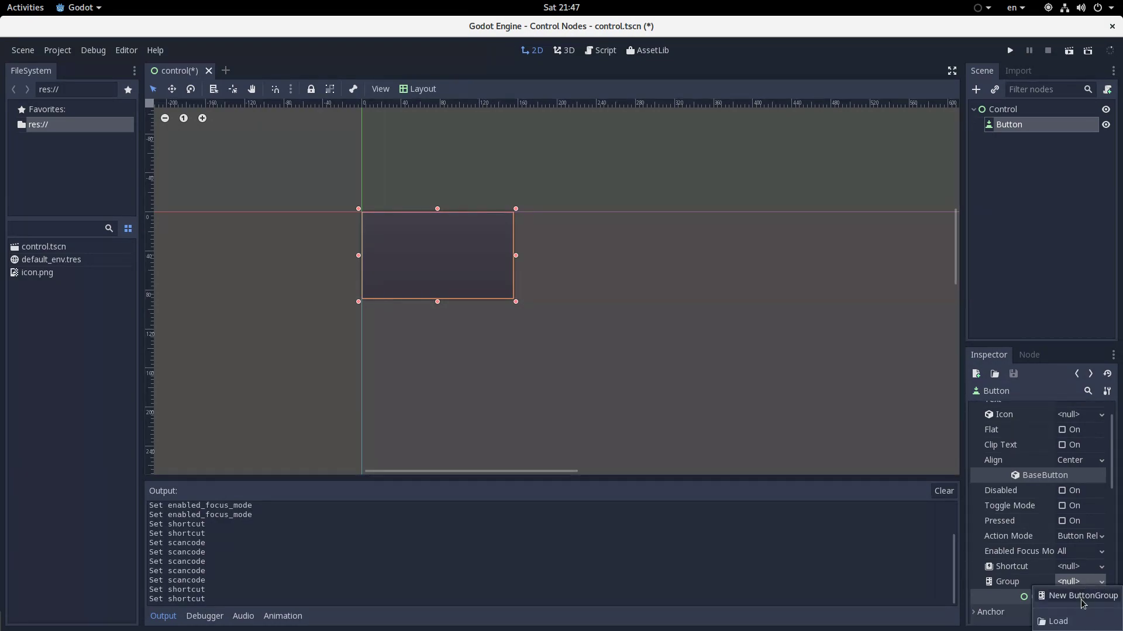
pyautogui.click(1081, 597)
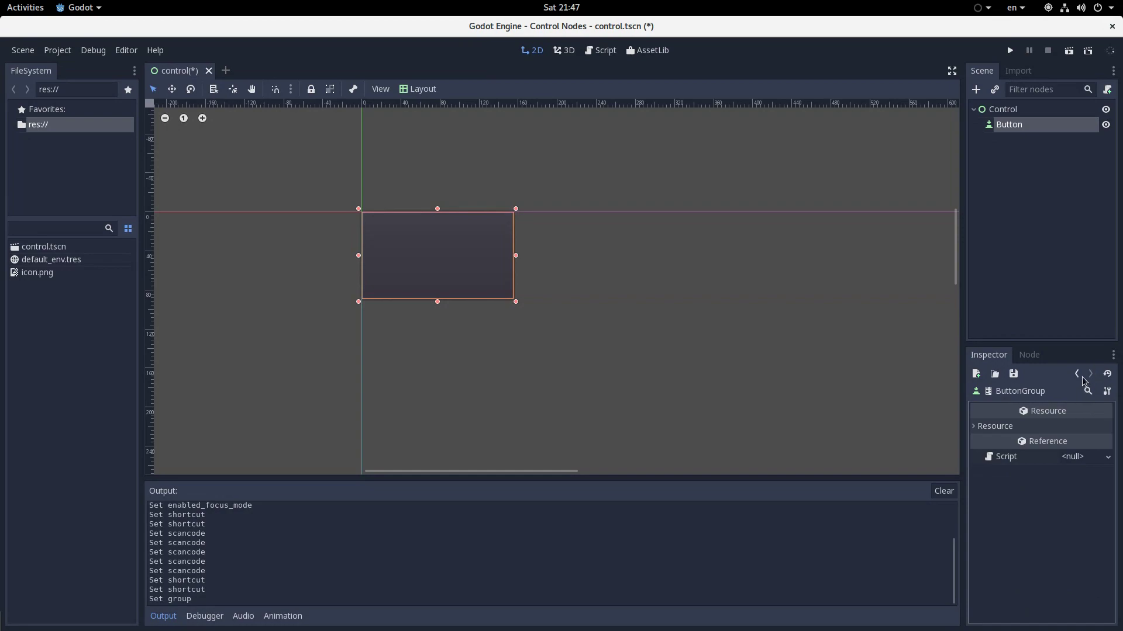
pyautogui.click(1043, 426)
pyautogui.click(1043, 427)
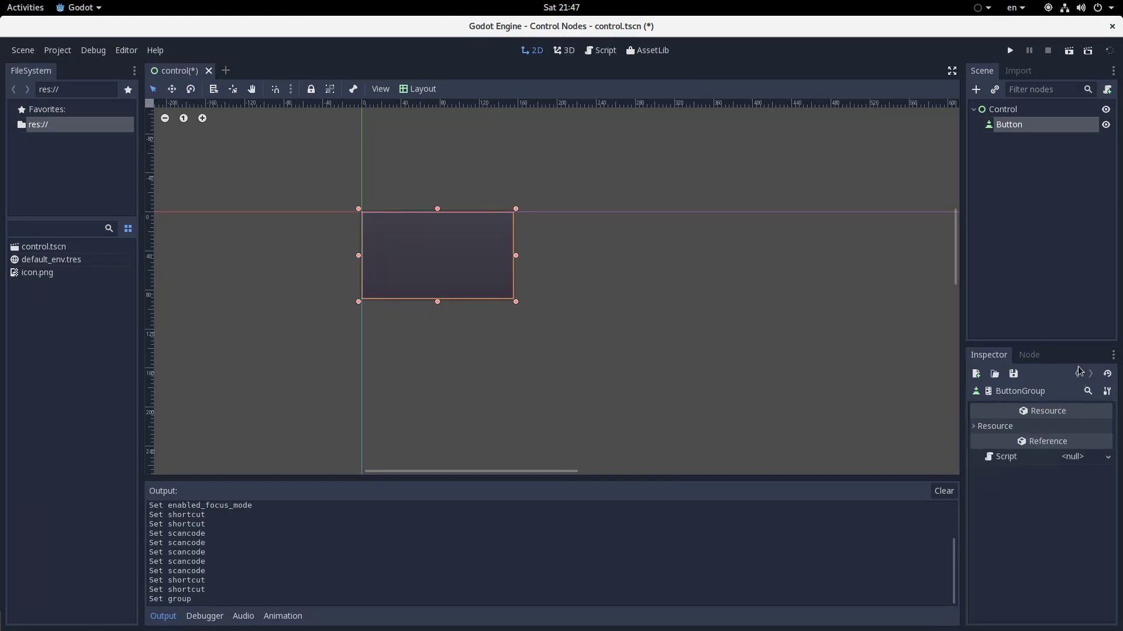
pyautogui.click(1076, 373)
pyautogui.click(1102, 583)
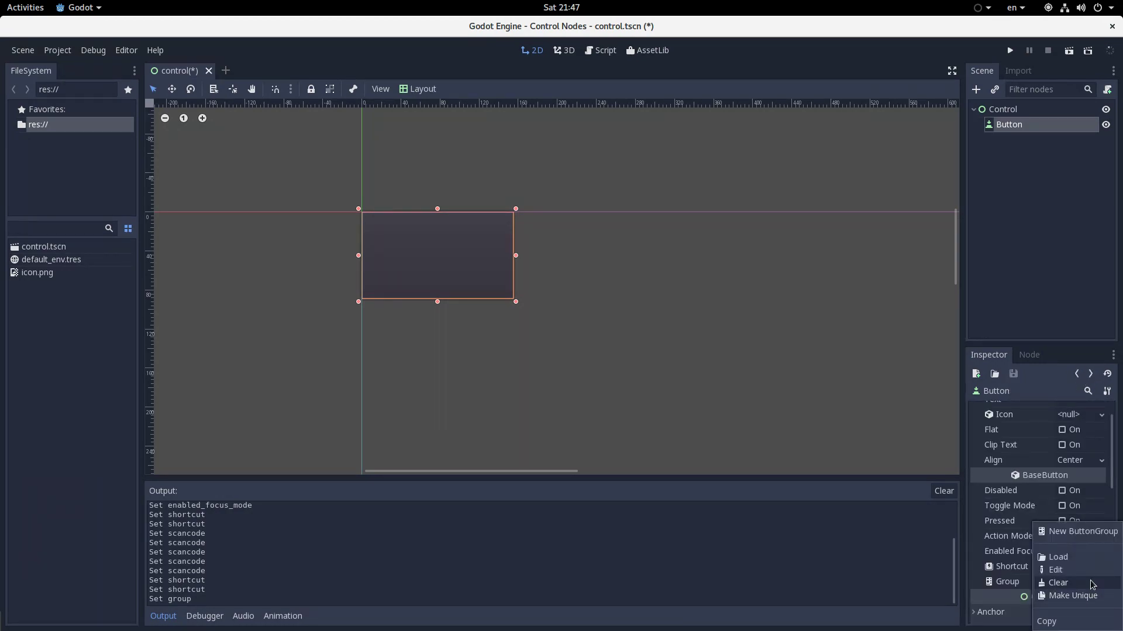
pyautogui.click(1076, 581)
pyautogui.scroll(2, 1014, 594)
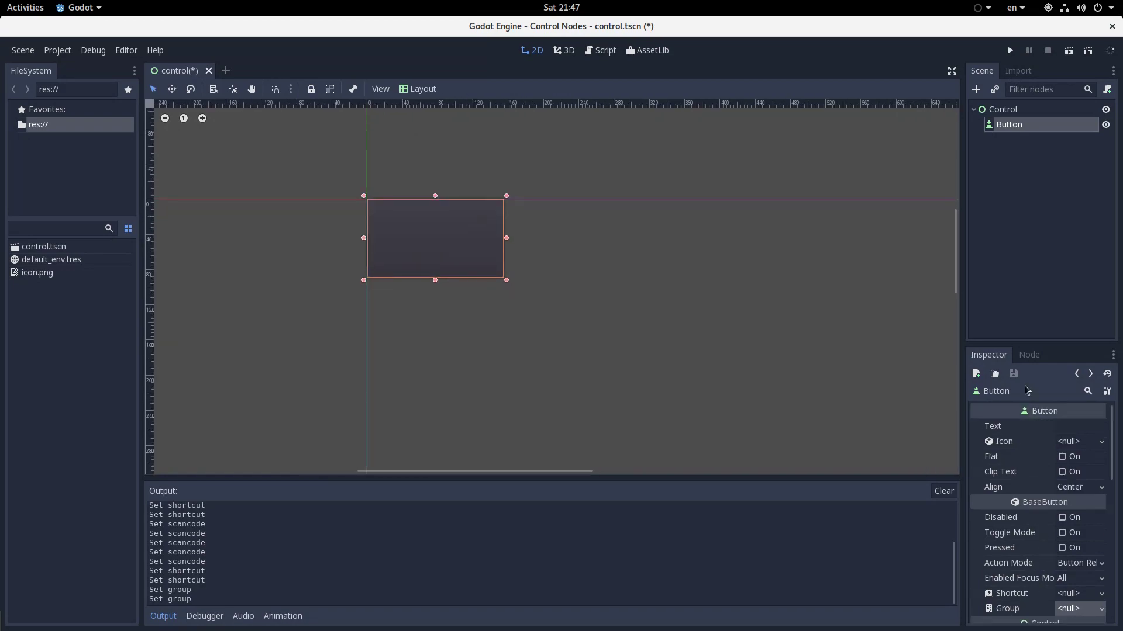
pyautogui.click(1063, 110)
pyautogui.click(1023, 125)
pyautogui.scroll(3, 494, 312)
pyautogui.click(1084, 612)
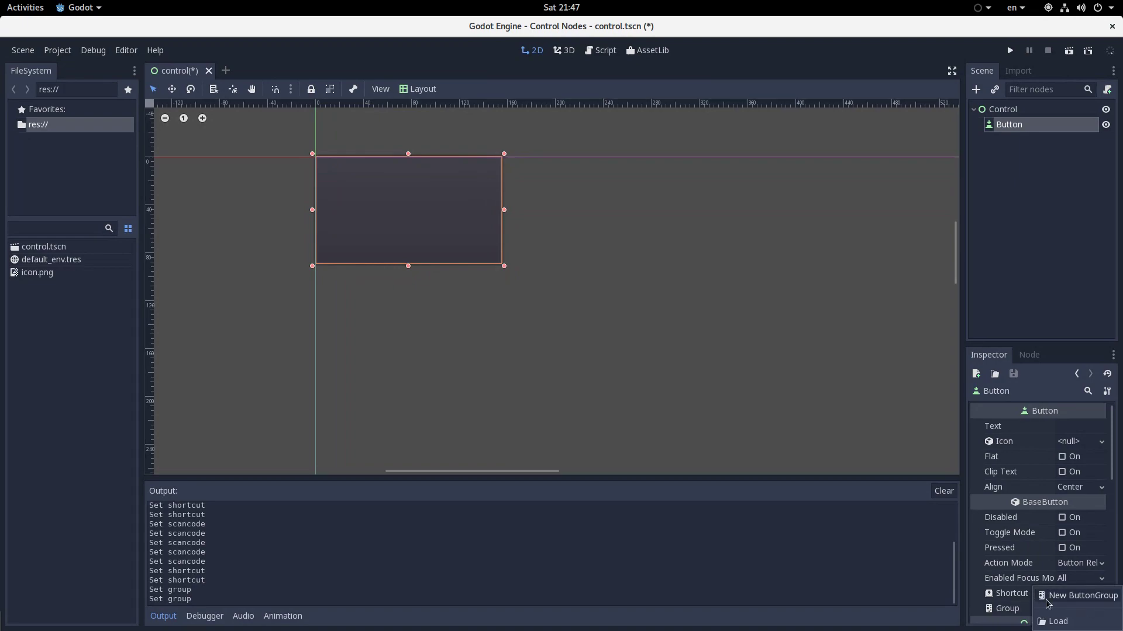
pyautogui.click(722, 511)
pyautogui.scroll(-3, 444, 269)
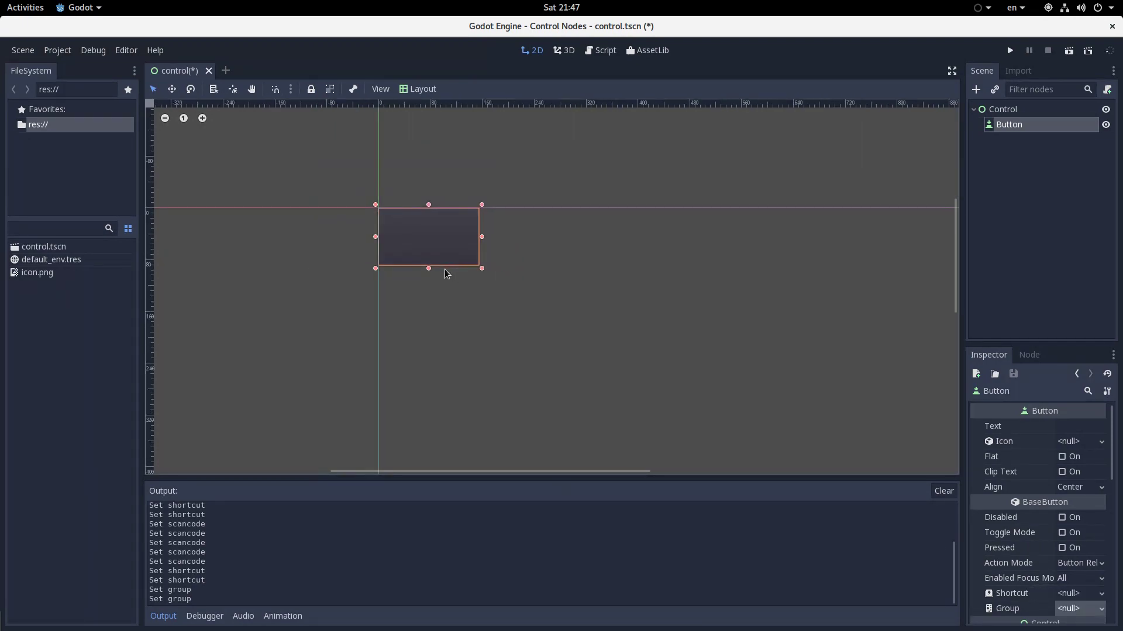
pyautogui.scroll(1, 582, 293)
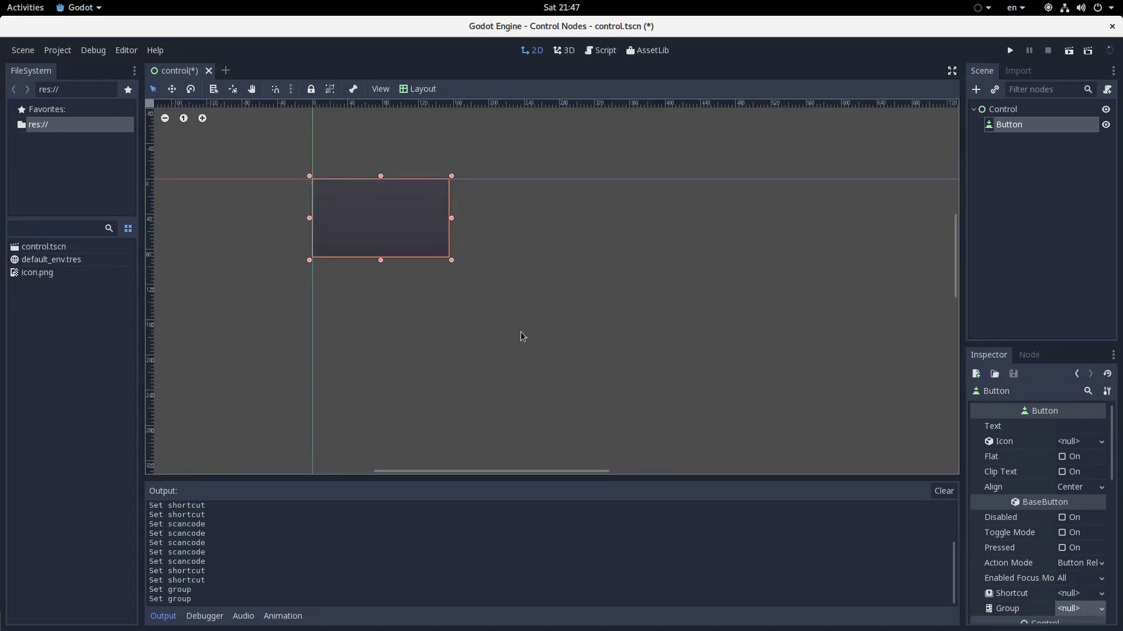
pyautogui.scroll(-2, 453, 301)
pyautogui.scroll(1, 458, 311)
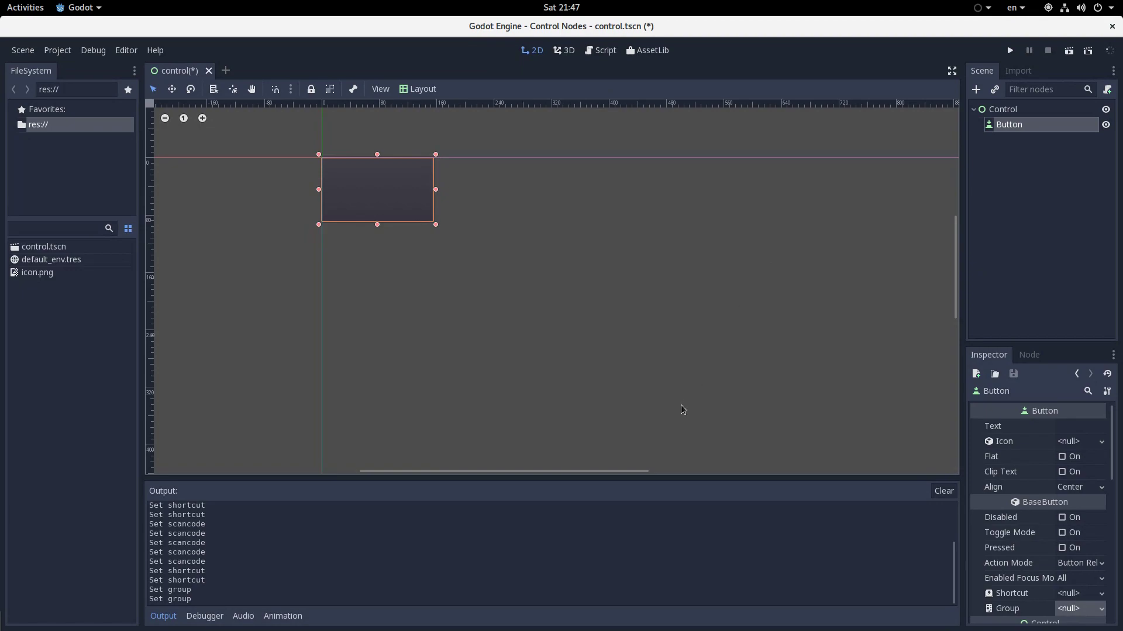
pyautogui.scroll(-3, 680, 404)
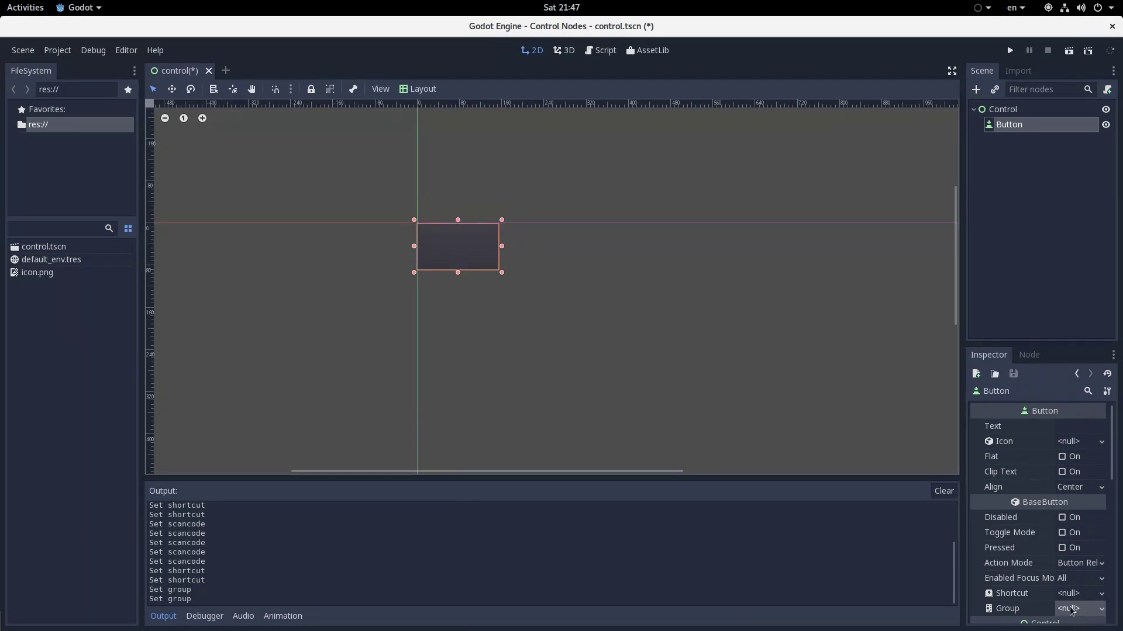
pyautogui.scroll(1, 475, 247)
pyautogui.scroll(1, 474, 247)
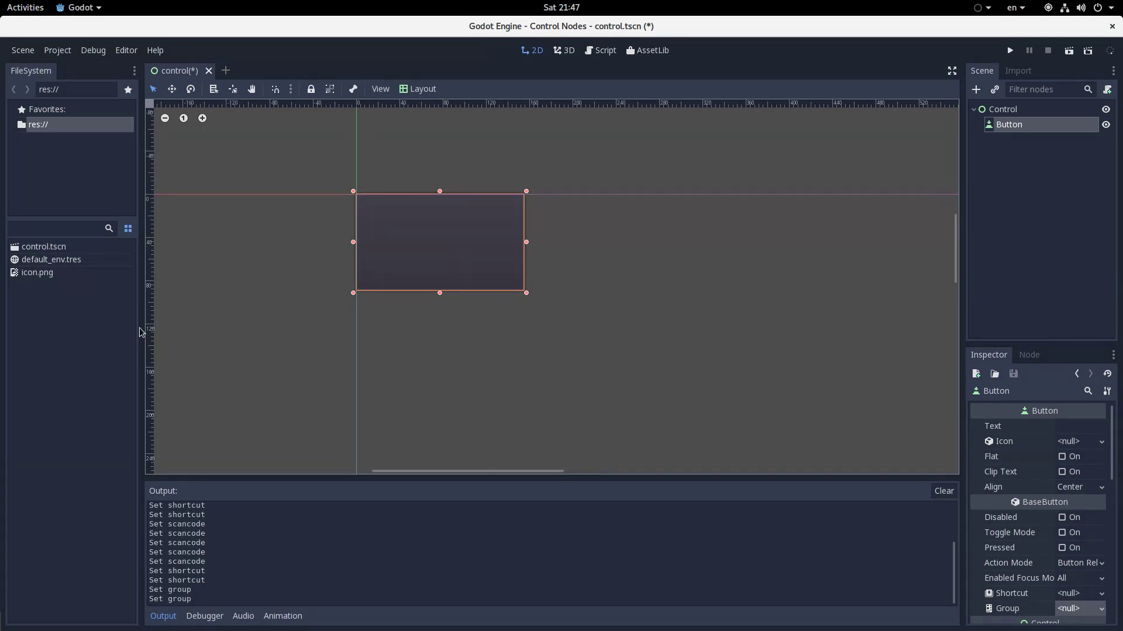
pyautogui.scroll(-1, 331, 306)
pyautogui.scroll(-1, 524, 328)
pyautogui.scroll(2, 544, 315)
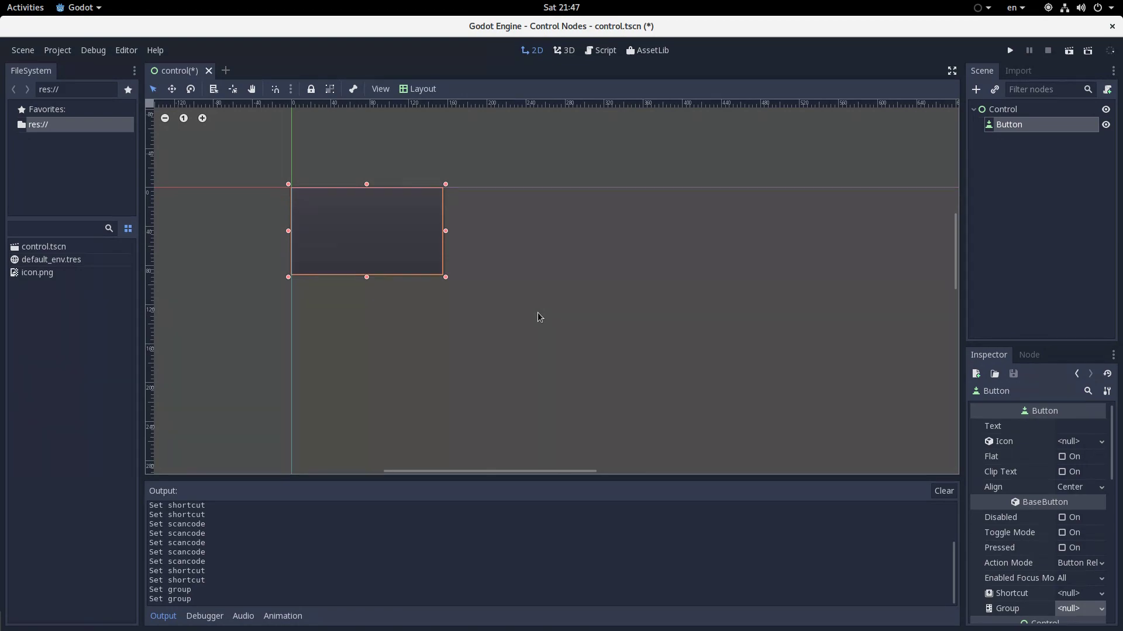
pyautogui.scroll(-1, 1081, 548)
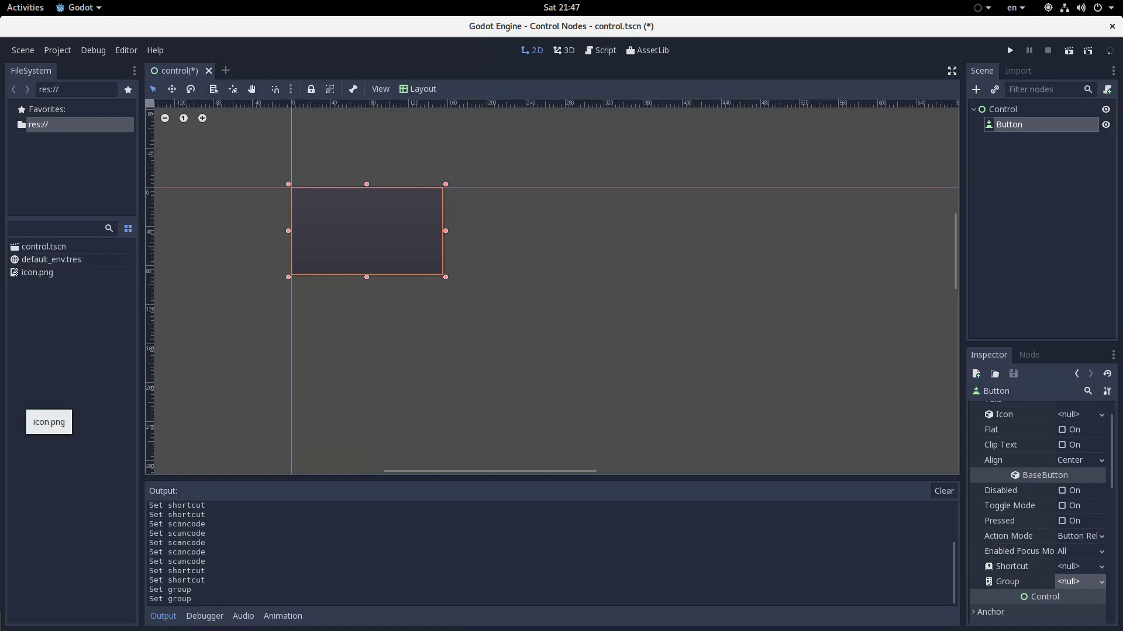
pyautogui.scroll(1, 1080, 524)
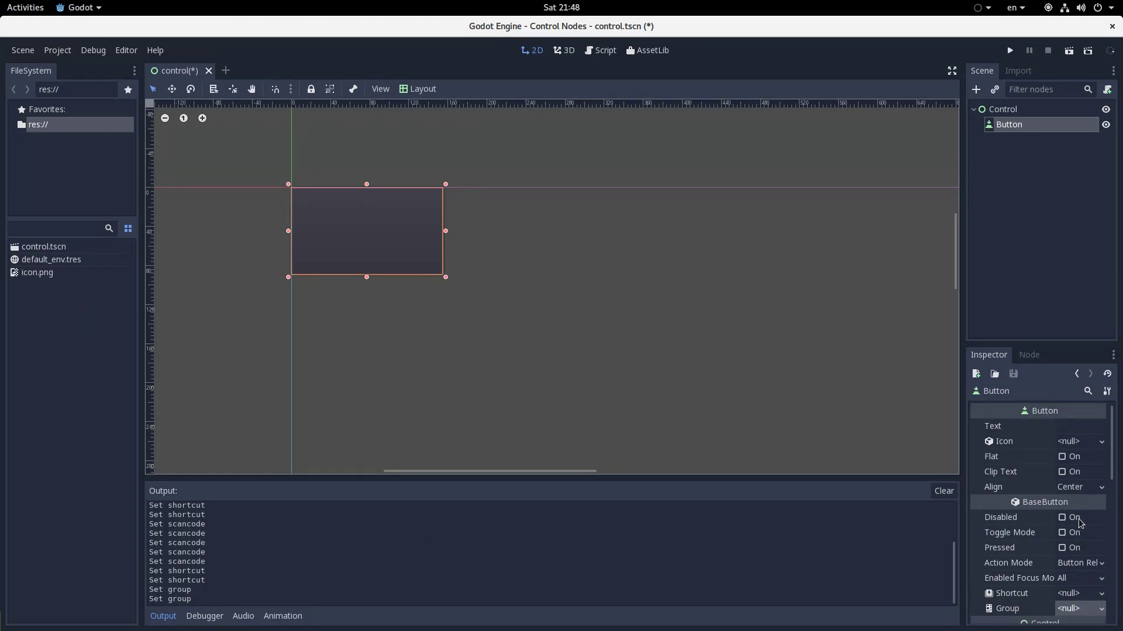
# Set the button's Text property to 'Hello!'.
pyautogui.click(1063, 427)
pyautogui.press('Return')
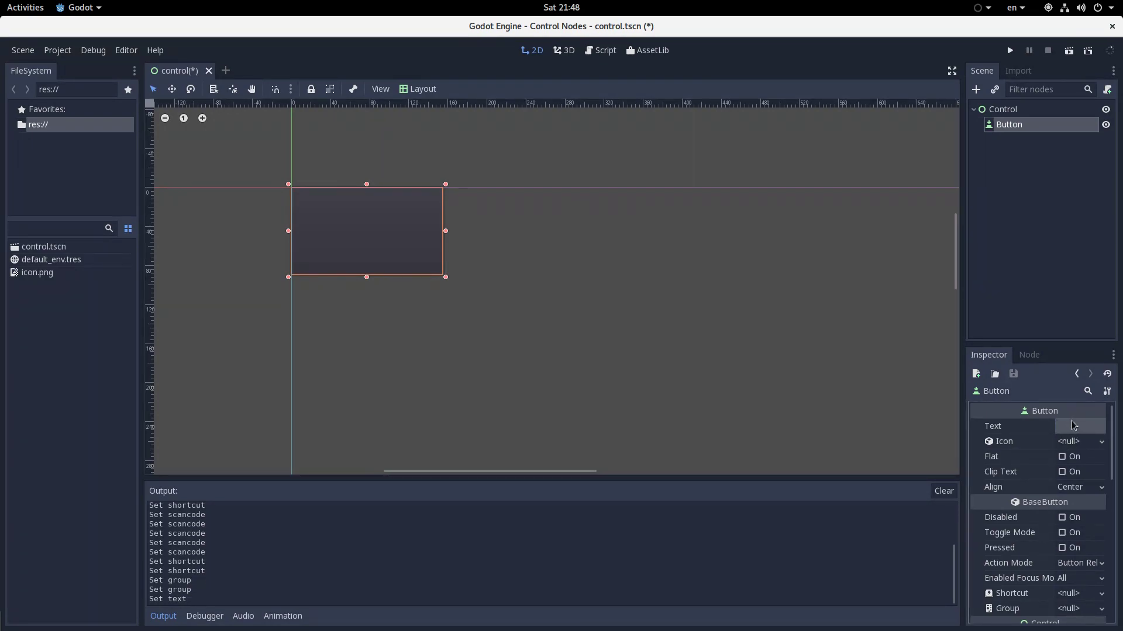
pyautogui.click(1074, 426)
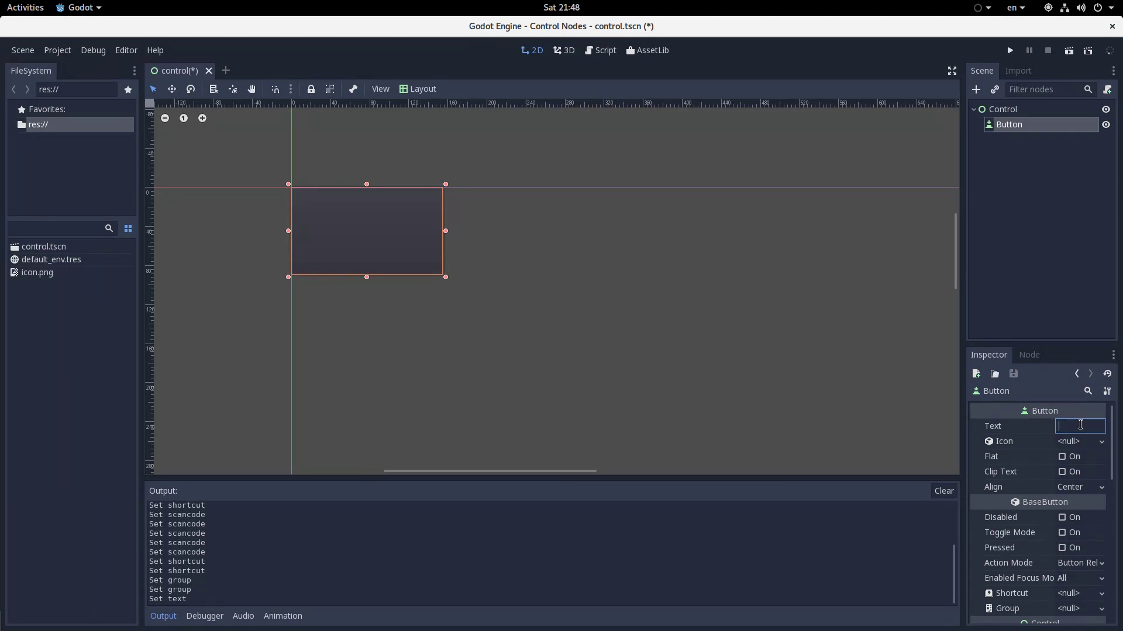
pyautogui.write('Hello!')
pyautogui.press('Return')
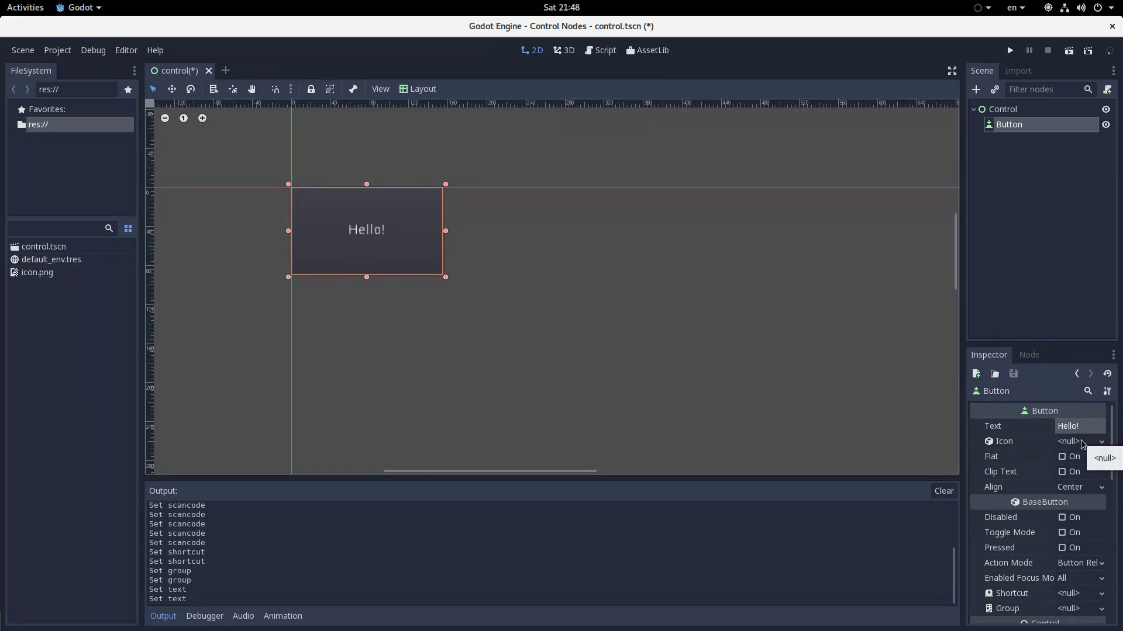
# Load icon.png as the button's Icon.
pyautogui.click(1081, 442)
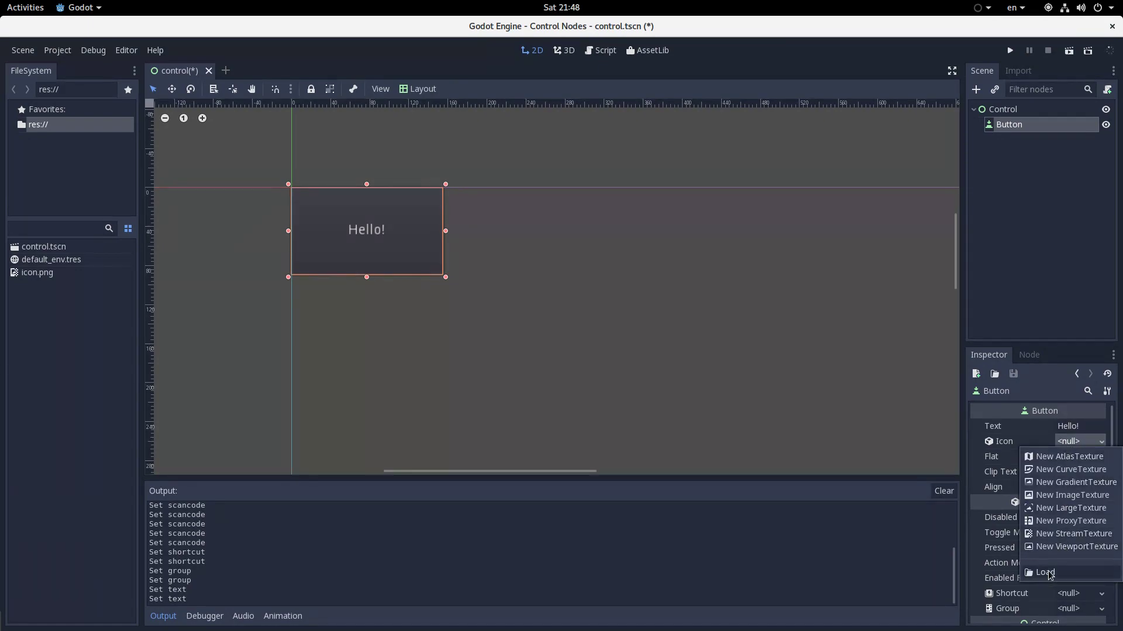
pyautogui.click(1046, 573)
pyautogui.doubleClick(326, 176)
pyautogui.scroll(5, 339, 195)
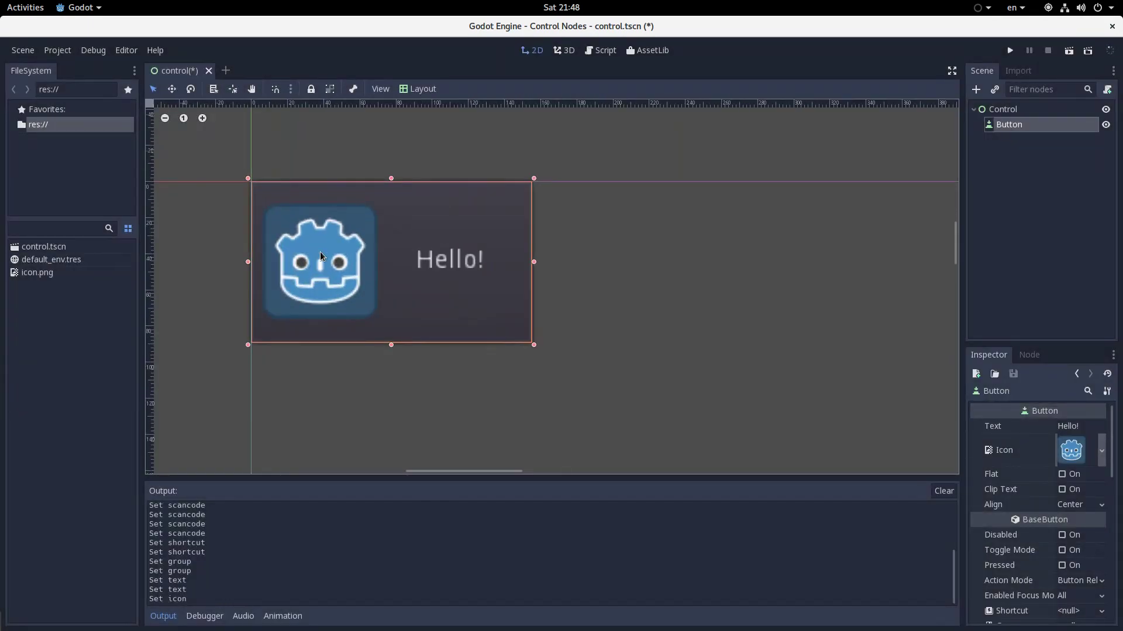
pyautogui.scroll(3, 321, 255)
pyautogui.scroll(-5, 610, 354)
pyautogui.scroll(5, 502, 354)
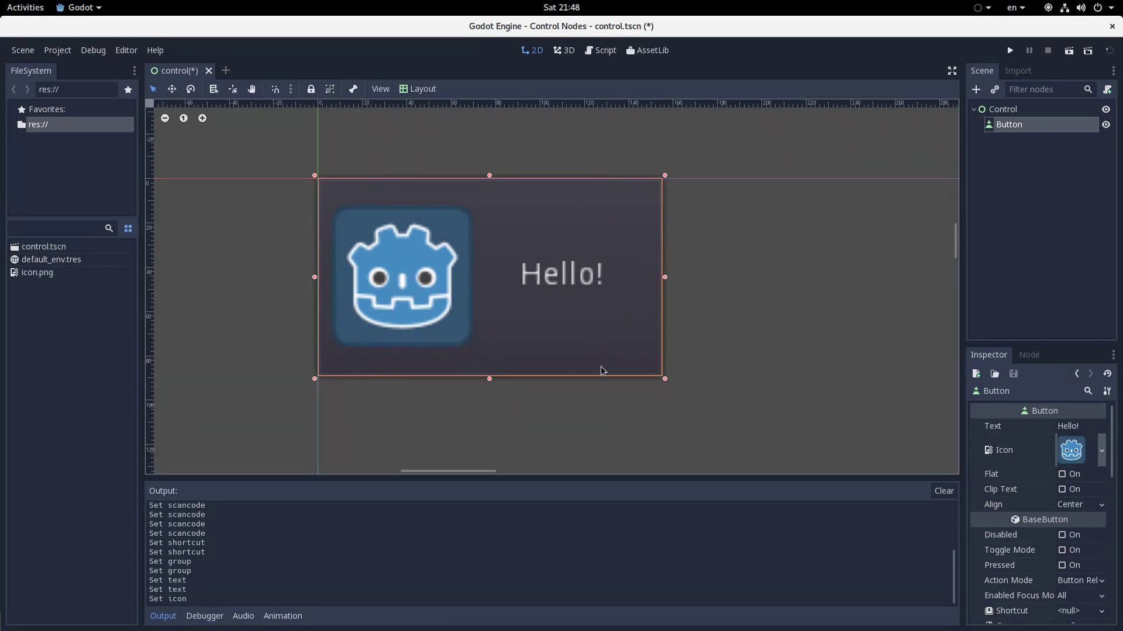
pyautogui.scroll(-3, 602, 371)
pyautogui.scroll(5, 587, 384)
pyautogui.scroll(-2, 626, 333)
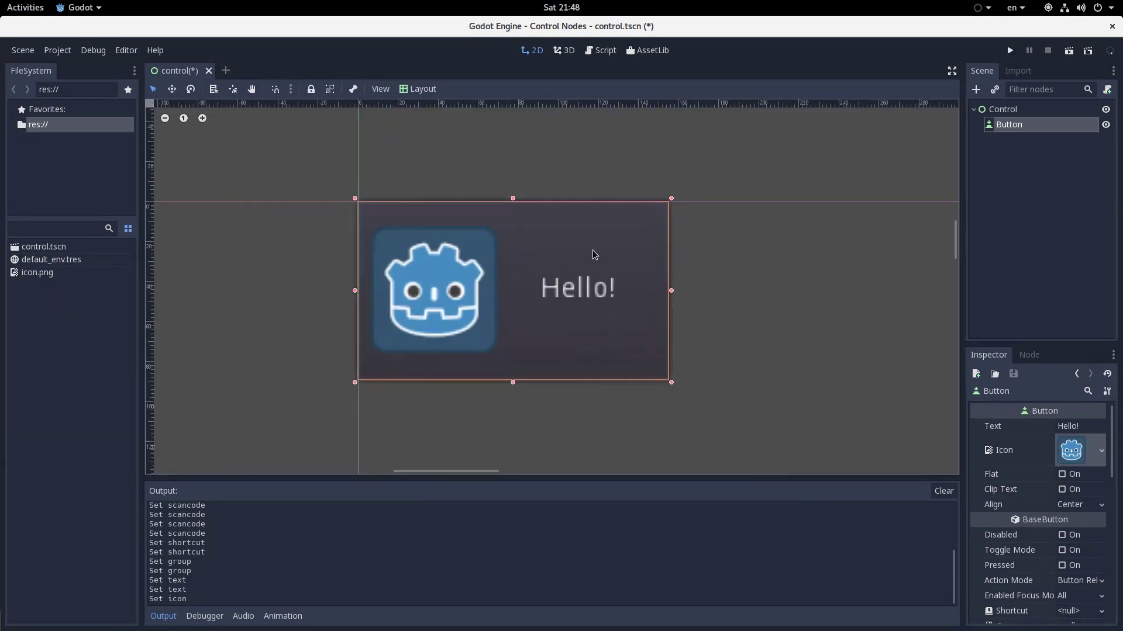
pyautogui.scroll(1, 593, 255)
# Resize the button by its right edge so the icon and Hello! fit.
pyautogui.moveTo(685, 300); pyautogui.dragTo(450, 301)
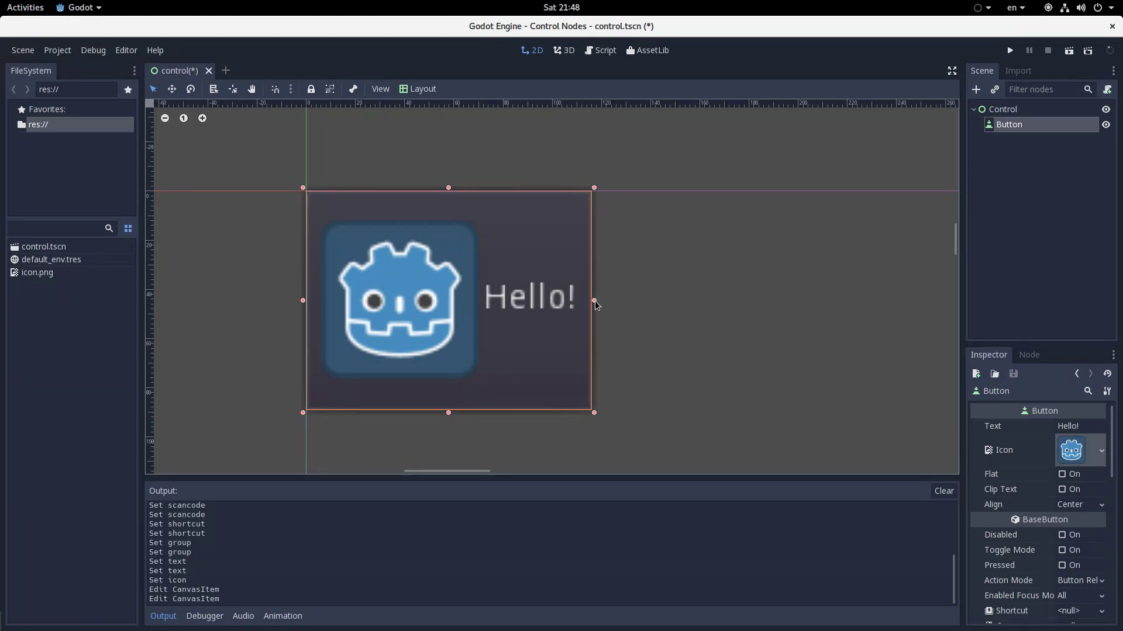
pyautogui.moveTo(594, 300); pyautogui.dragTo(659, 300)
pyautogui.scroll(-8, 435, 284)
pyautogui.scroll(4, 445, 280)
pyautogui.scroll(3, 446, 285)
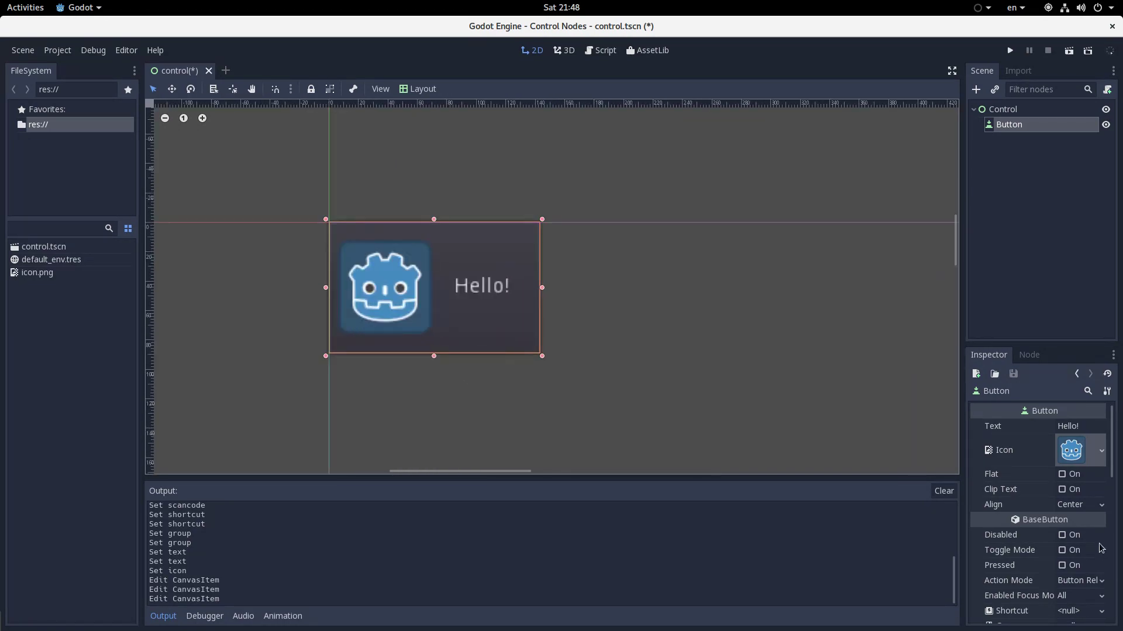
# Clear the button's Icon to <null> and toggle Flat on and off.
pyautogui.click(1101, 450)
pyautogui.click(1068, 559)
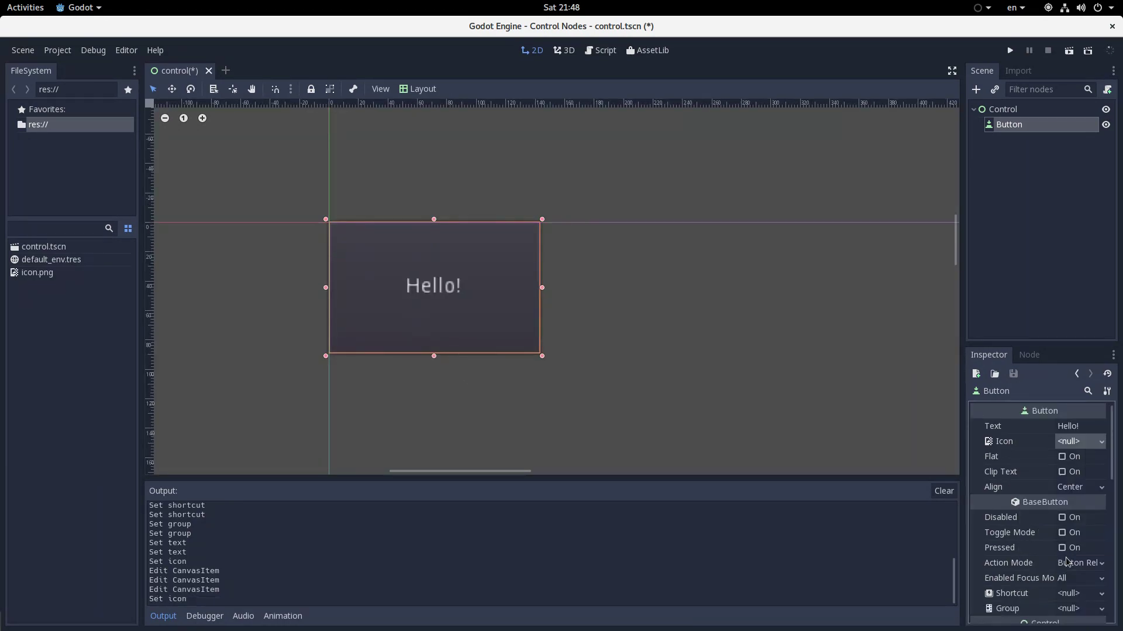
pyautogui.click(1070, 457)
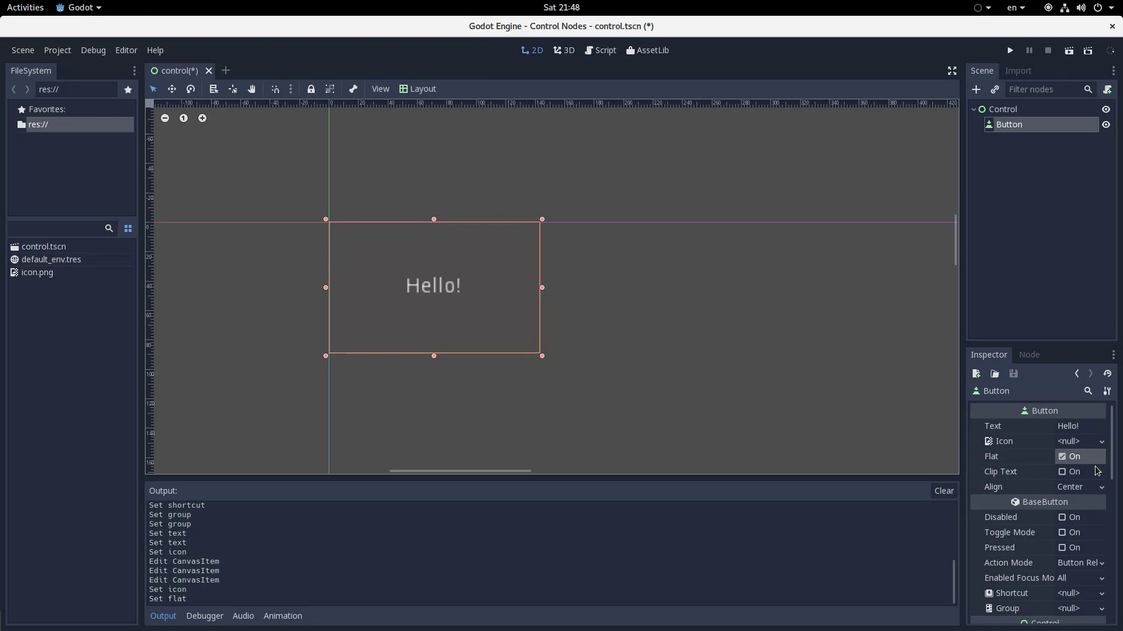
pyautogui.click(1074, 461)
pyautogui.click(1075, 461)
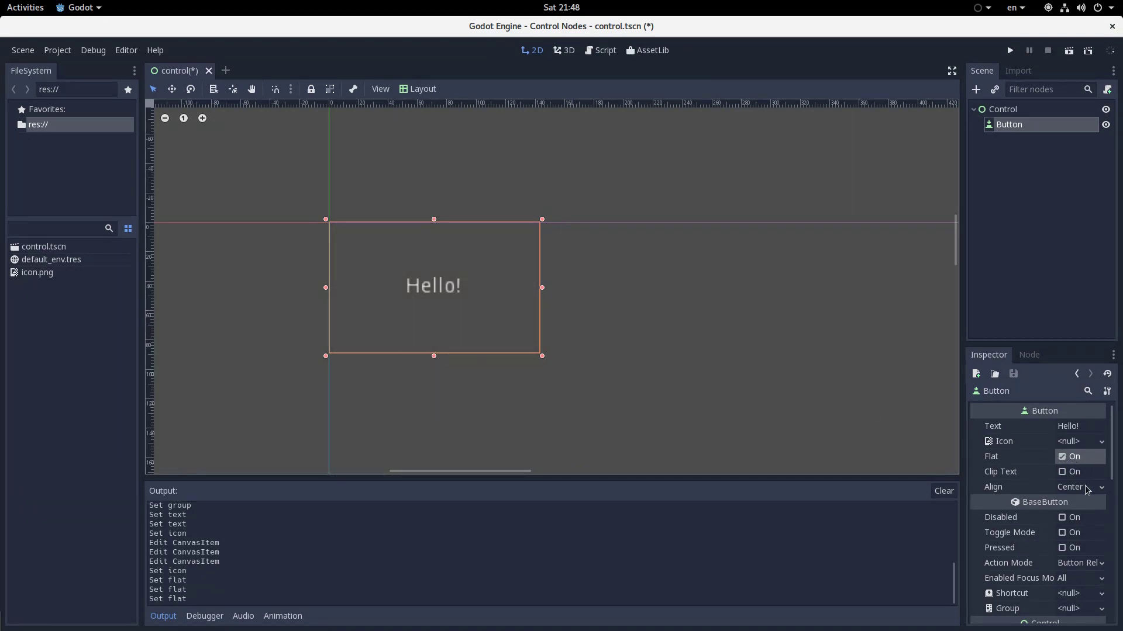
pyautogui.click(1070, 457)
# Test-run the scene with and without Flat, leaving Flat off.
pyautogui.click(1068, 51)
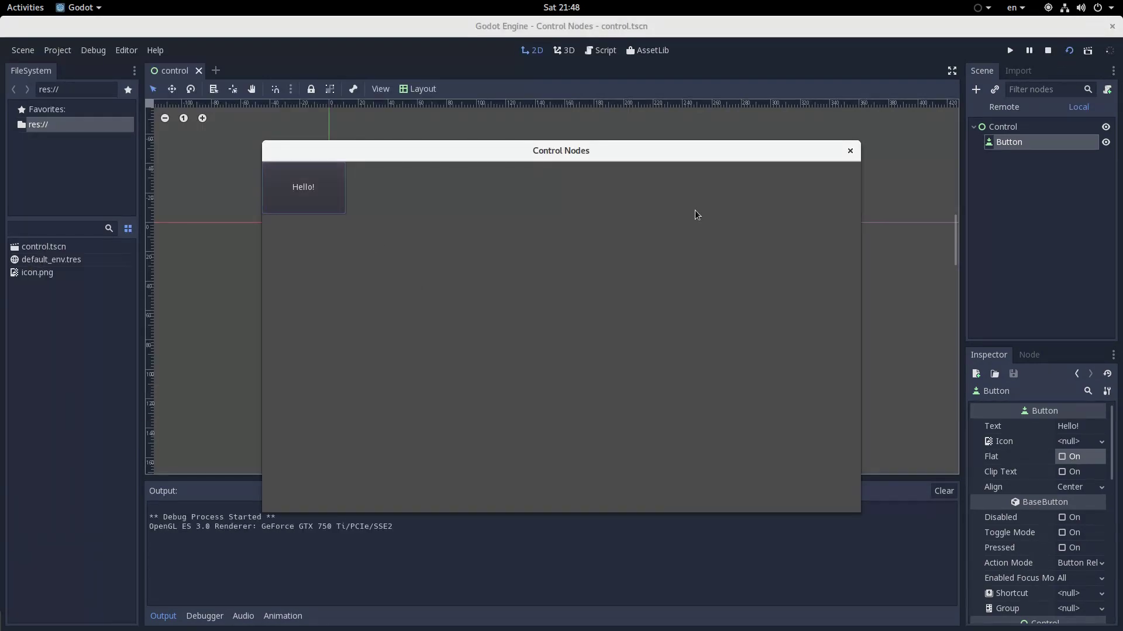
pyautogui.click(849, 151)
pyautogui.click(1062, 457)
pyautogui.press('F6')
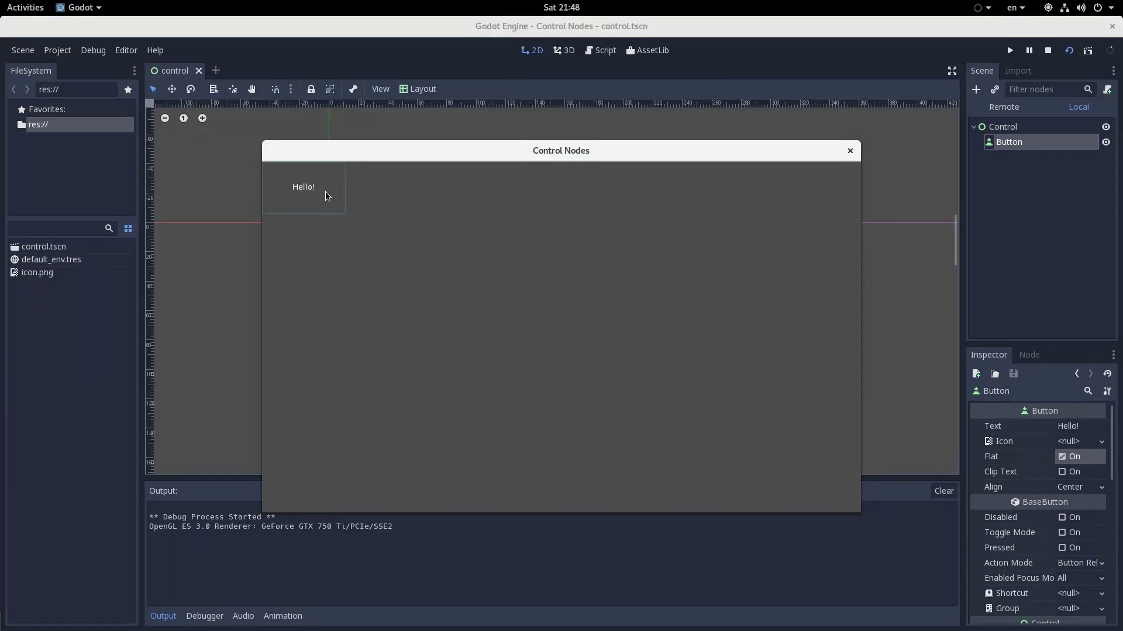
pyautogui.click(850, 152)
pyautogui.click(1075, 461)
# Enable Clip Text, narrow the button to clip Hello!, then turn clipping off.
pyautogui.click(1072, 473)
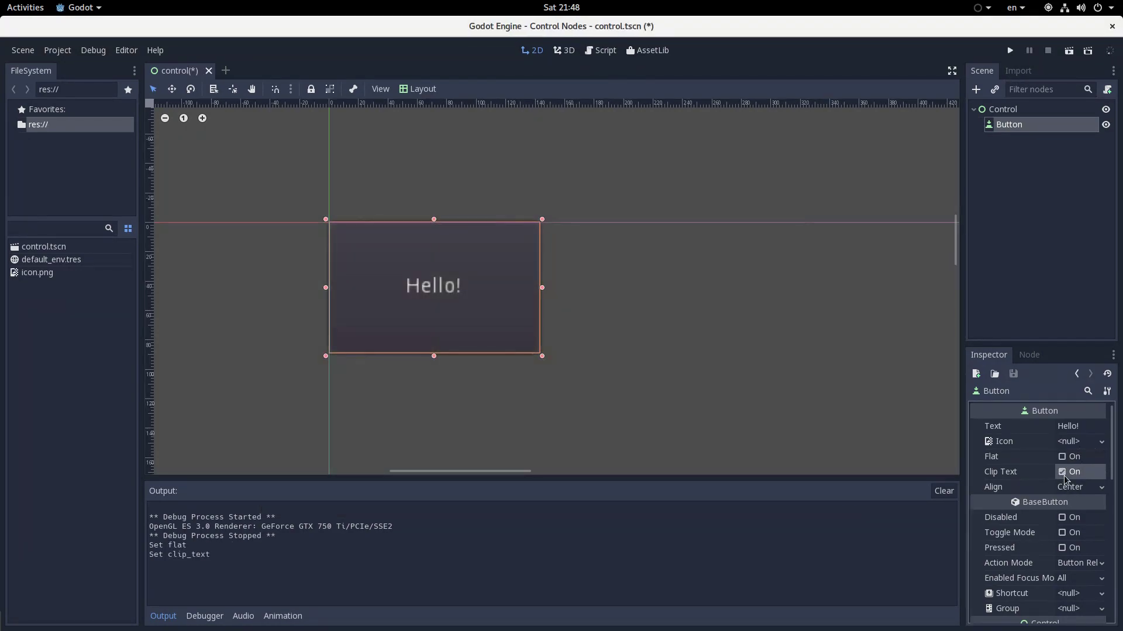
pyautogui.moveTo(542, 291); pyautogui.dragTo(476, 282)
pyautogui.click(1065, 471)
pyautogui.click(1062, 472)
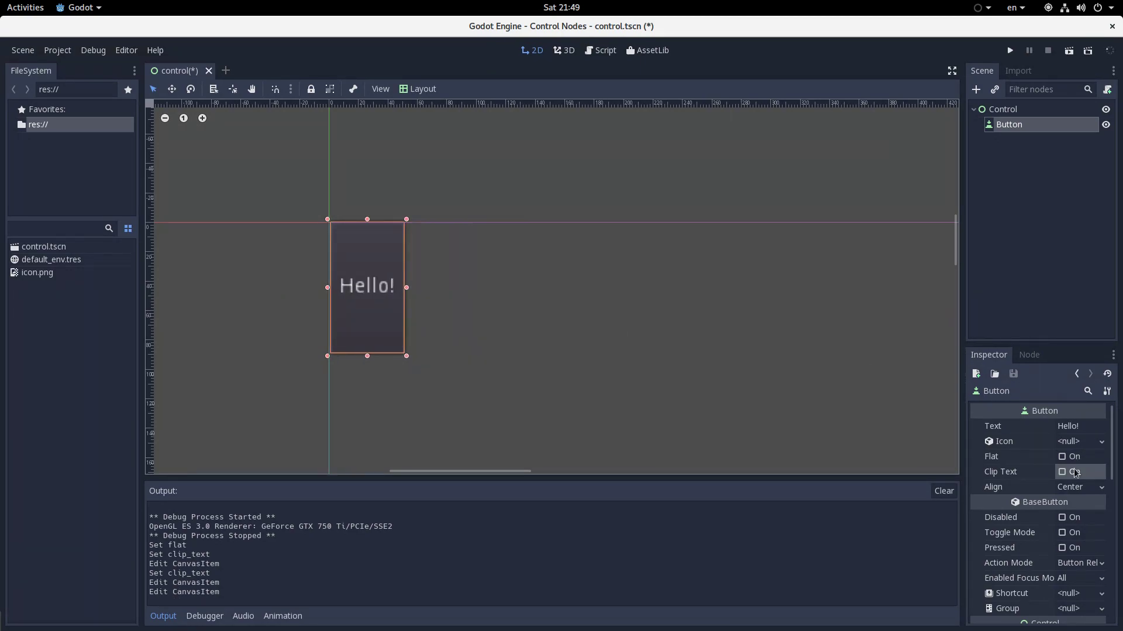
pyautogui.moveTo(405, 288)
pyautogui.mouseDown()
pyautogui.moveTo(346, 291)
pyautogui.moveTo(408, 288)
pyautogui.mouseUp()
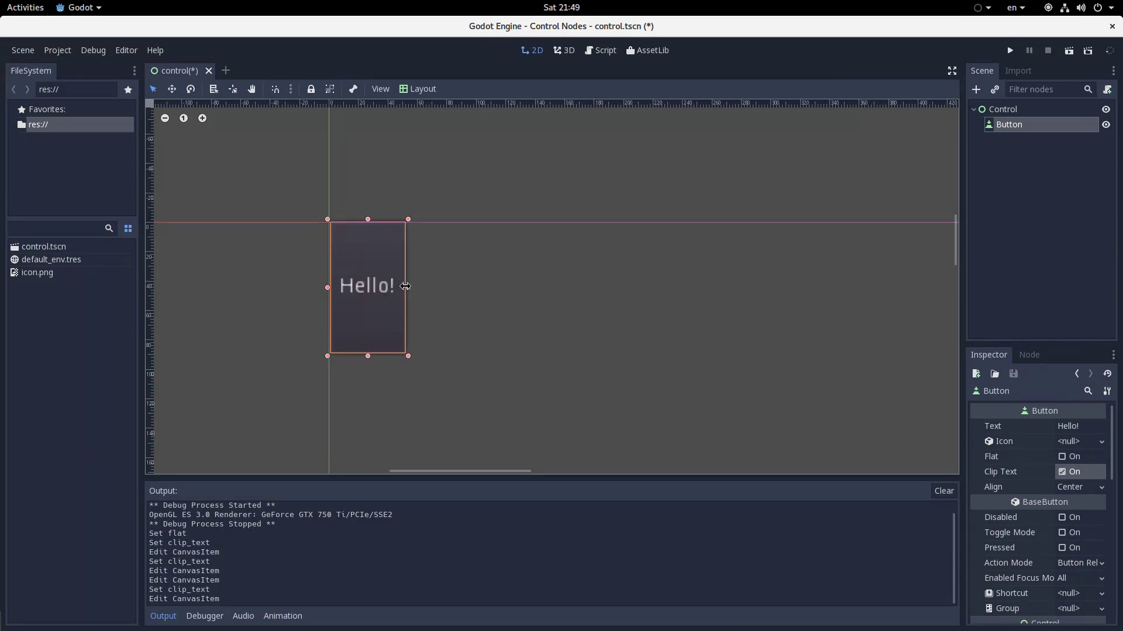
pyautogui.click(1078, 476)
# Set the label Align to Left, then back to Center.
pyautogui.click(1092, 487)
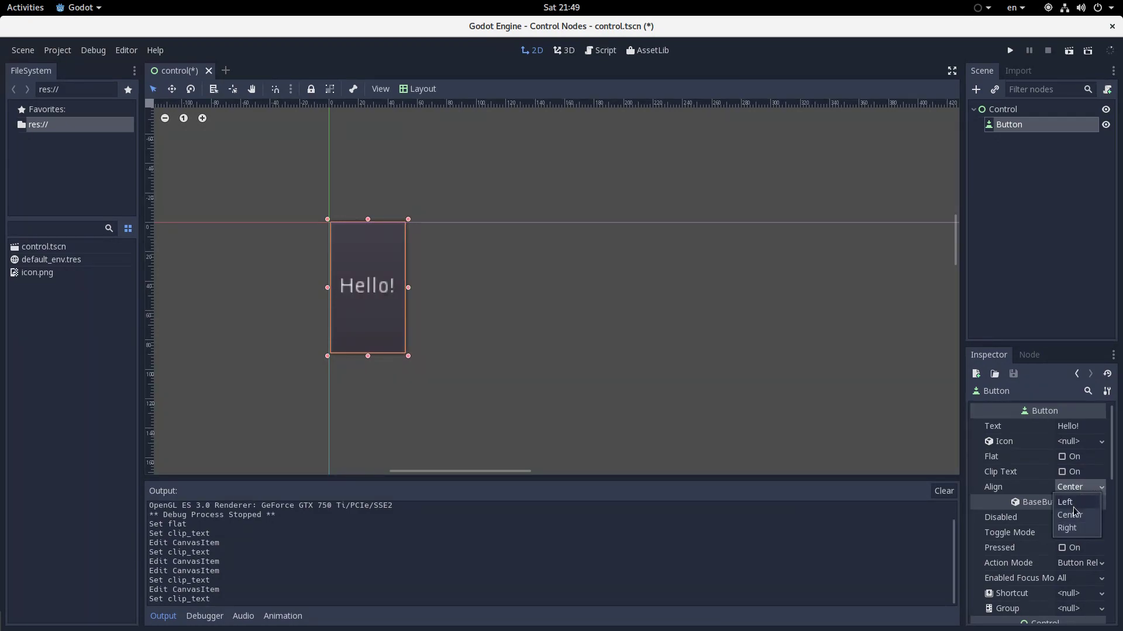
pyautogui.click(1067, 502)
pyautogui.click(1078, 487)
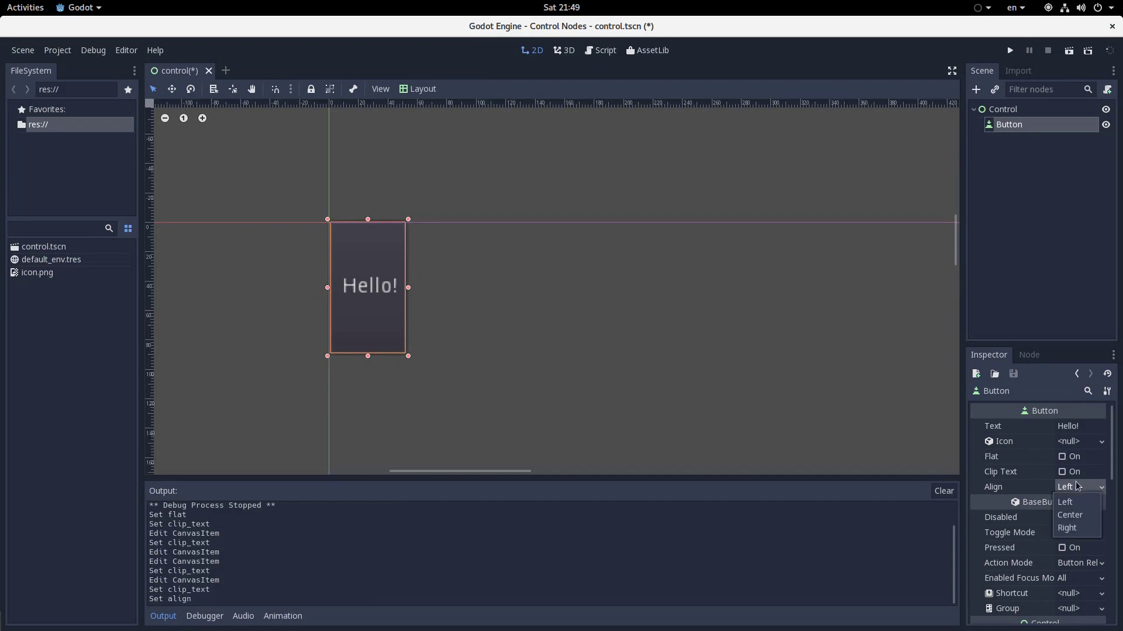
pyautogui.click(1068, 517)
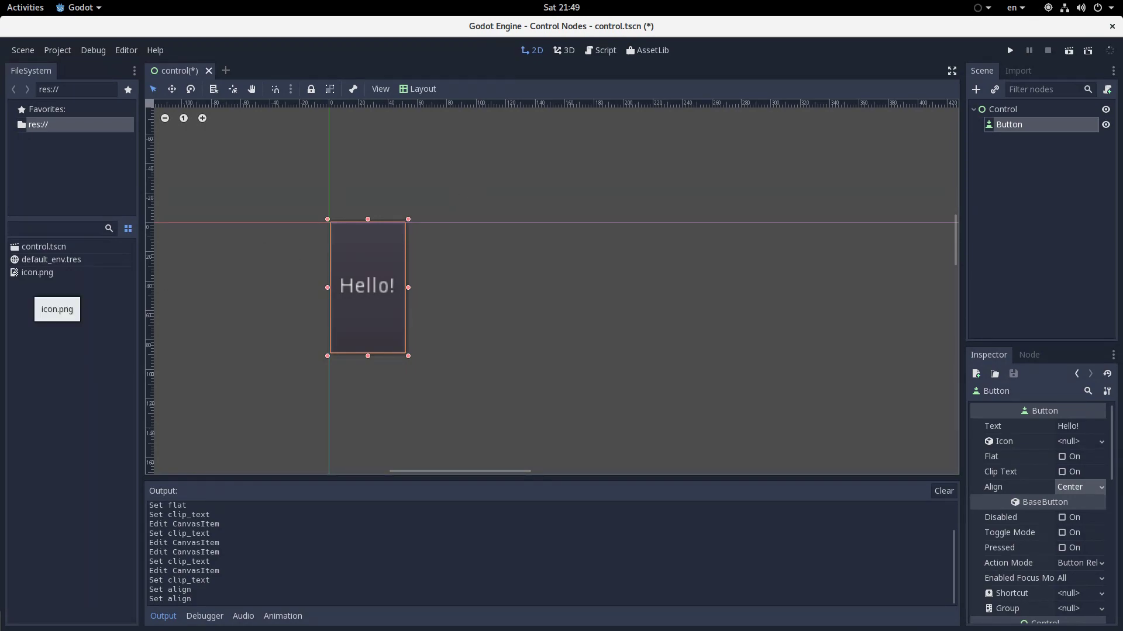
# Change the Button node's type to CheckBox under Control > BaseButton > Button.
pyautogui.rightClick(1028, 126)
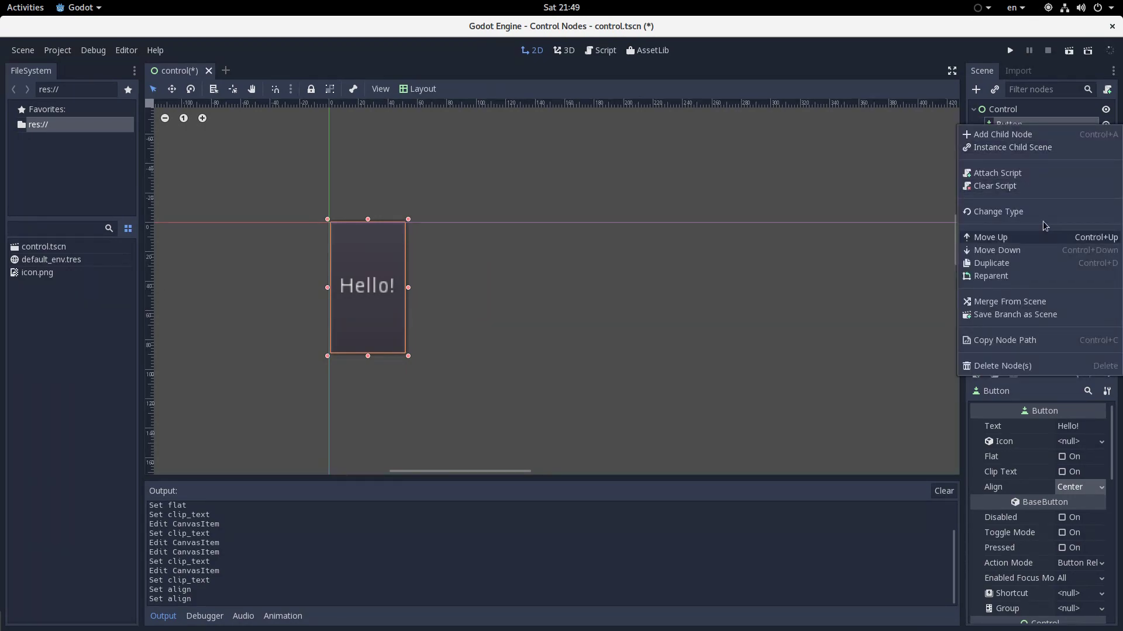
pyautogui.click(1040, 220)
pyautogui.click(258, 225)
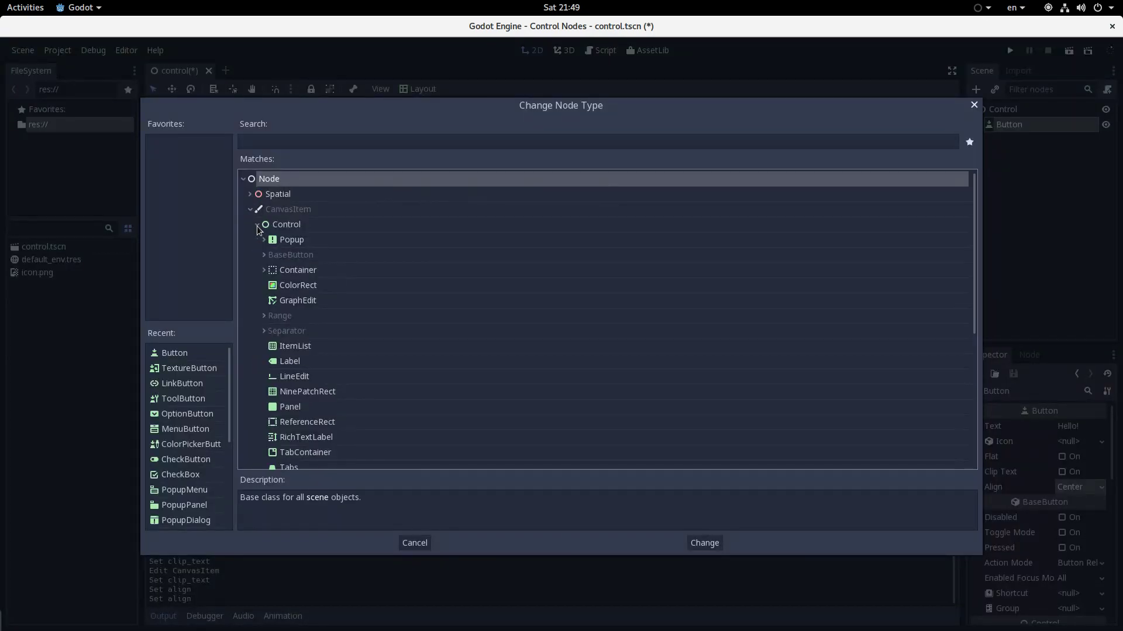
pyautogui.click(264, 256)
pyautogui.click(272, 271)
pyautogui.click(296, 286)
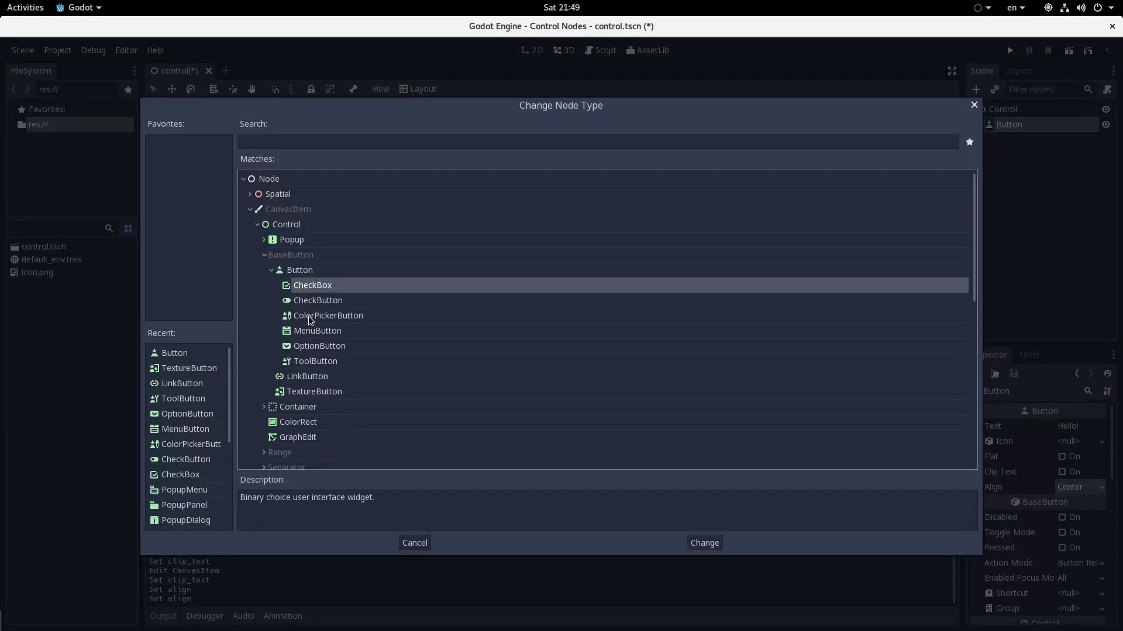
pyautogui.doubleClick(326, 288)
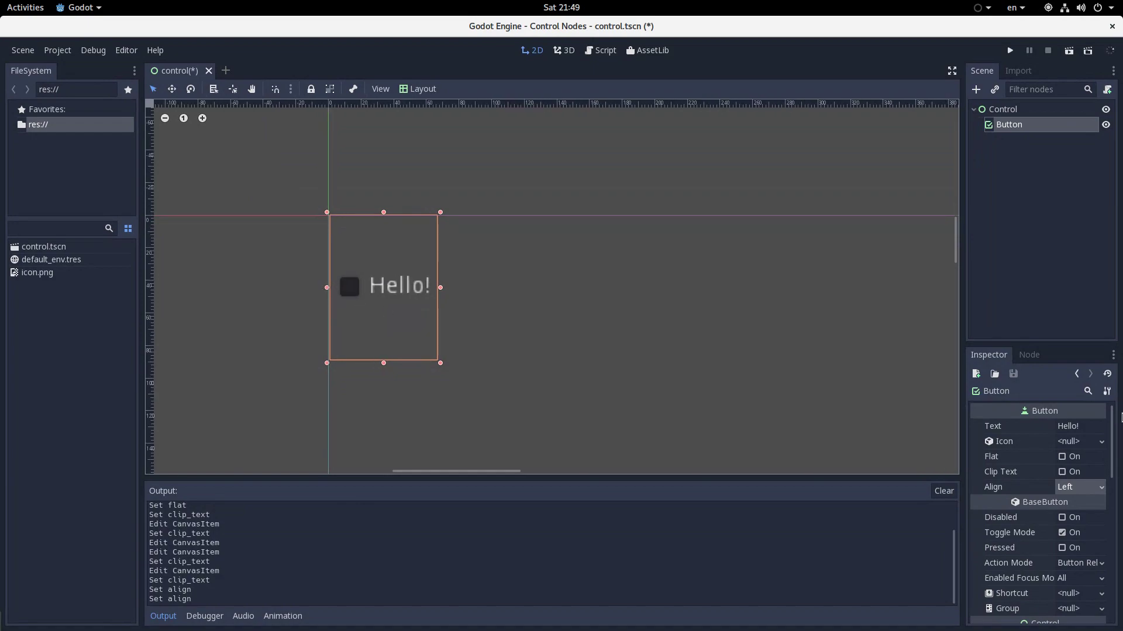
# Confirm the Hello! label and test-run the CheckBox scene.
pyautogui.click(1079, 426)
pyautogui.press('Return')
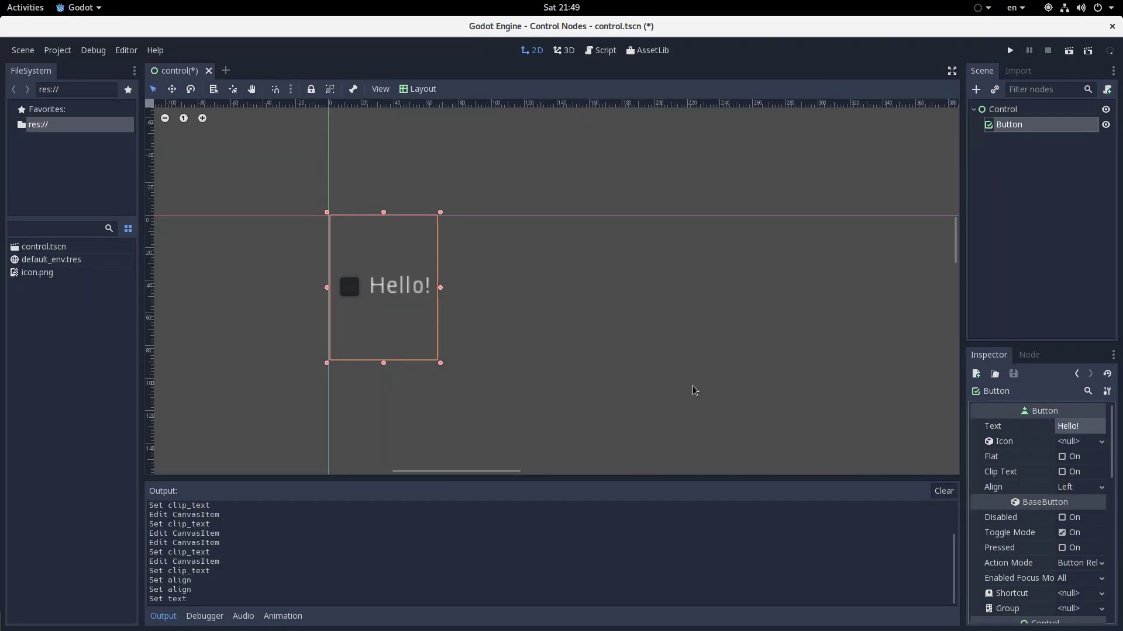
pyautogui.scroll(3, 338, 282)
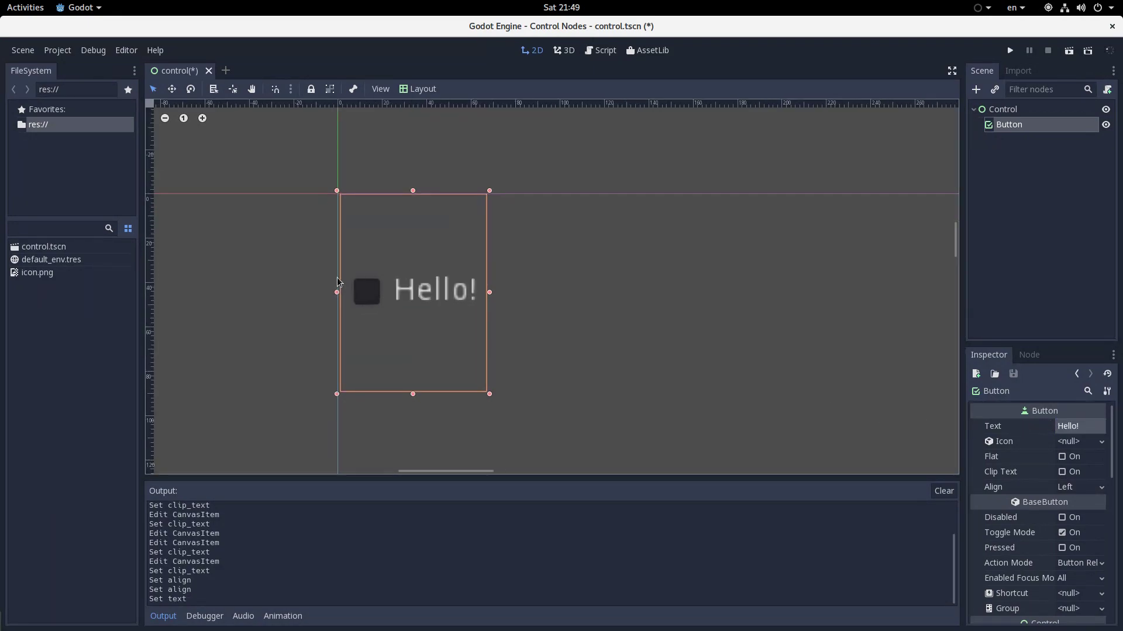
pyautogui.click(1066, 53)
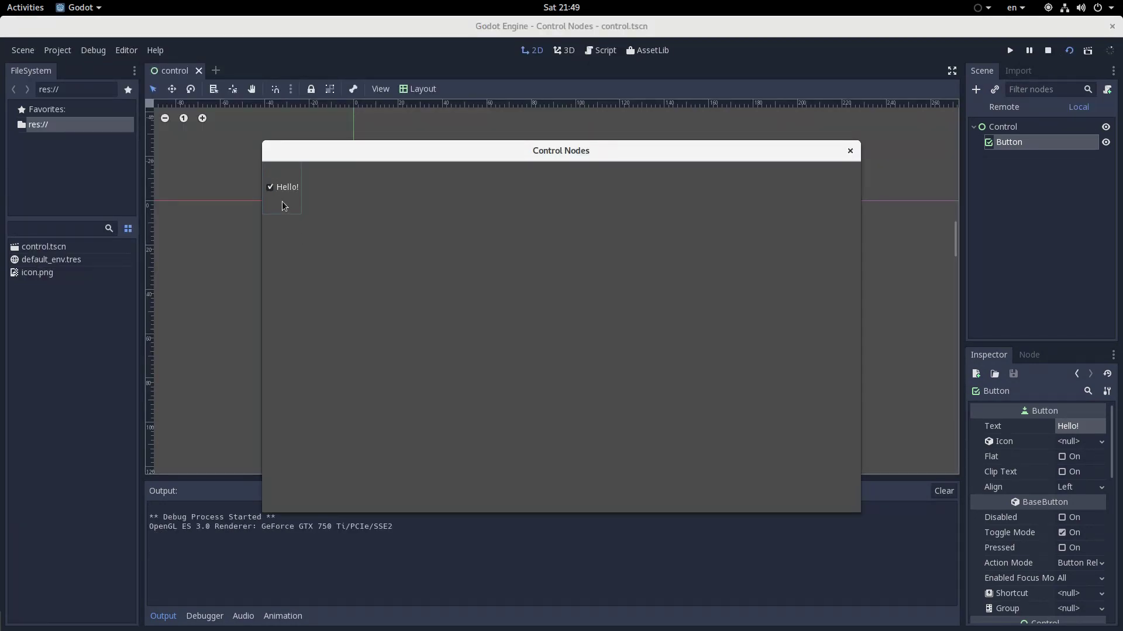
pyautogui.click(850, 151)
pyautogui.scroll(1, 467, 333)
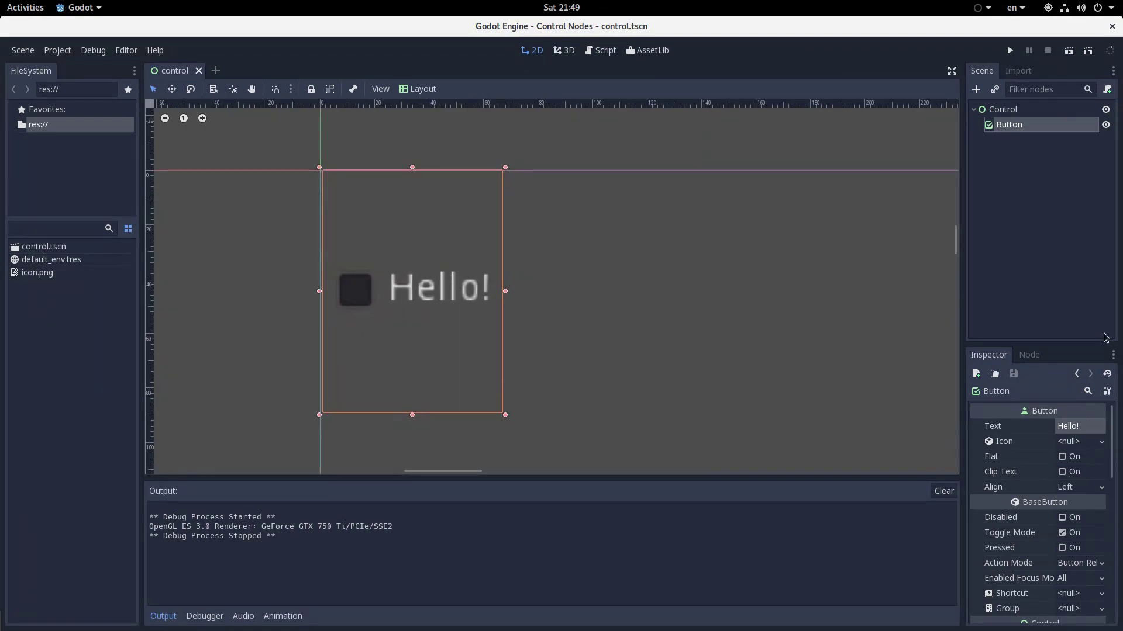
# Change the node's type to CheckButton and test-run the scene.
pyautogui.rightClick(1034, 126)
pyautogui.click(1029, 220)
pyautogui.click(285, 225)
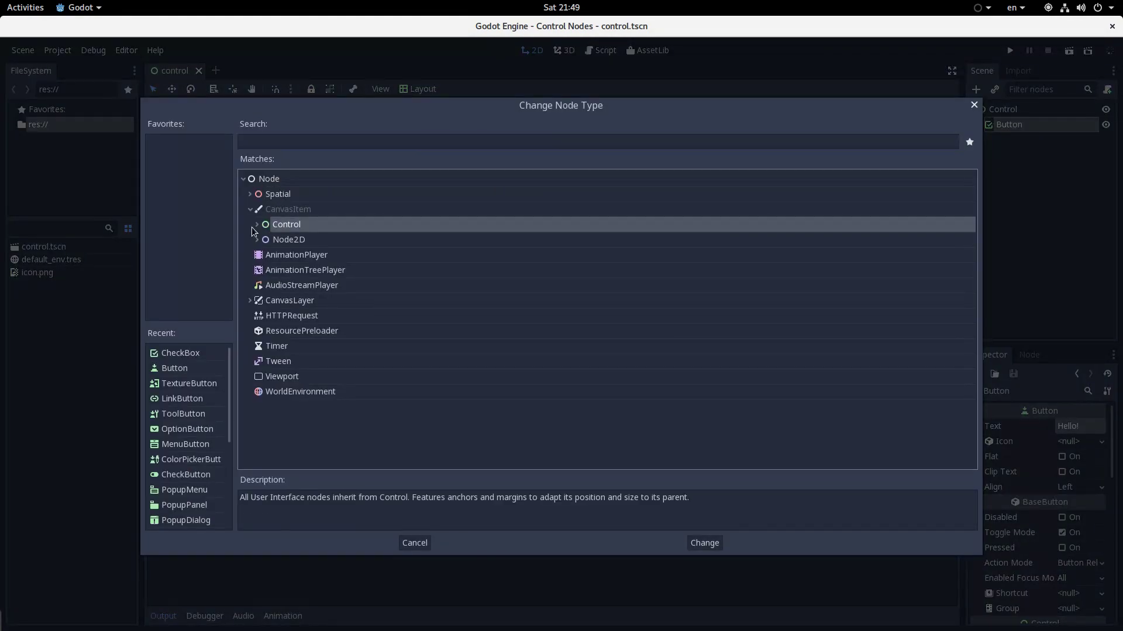
pyautogui.click(258, 225)
pyautogui.click(264, 255)
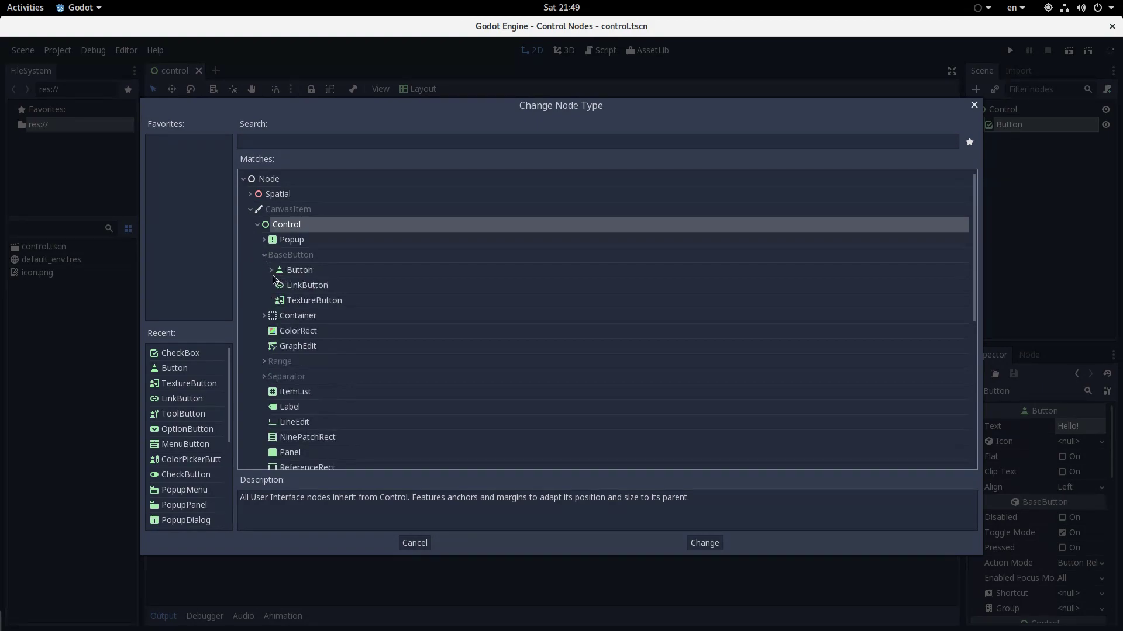
pyautogui.click(272, 272)
pyautogui.doubleClick(307, 301)
pyautogui.click(1069, 50)
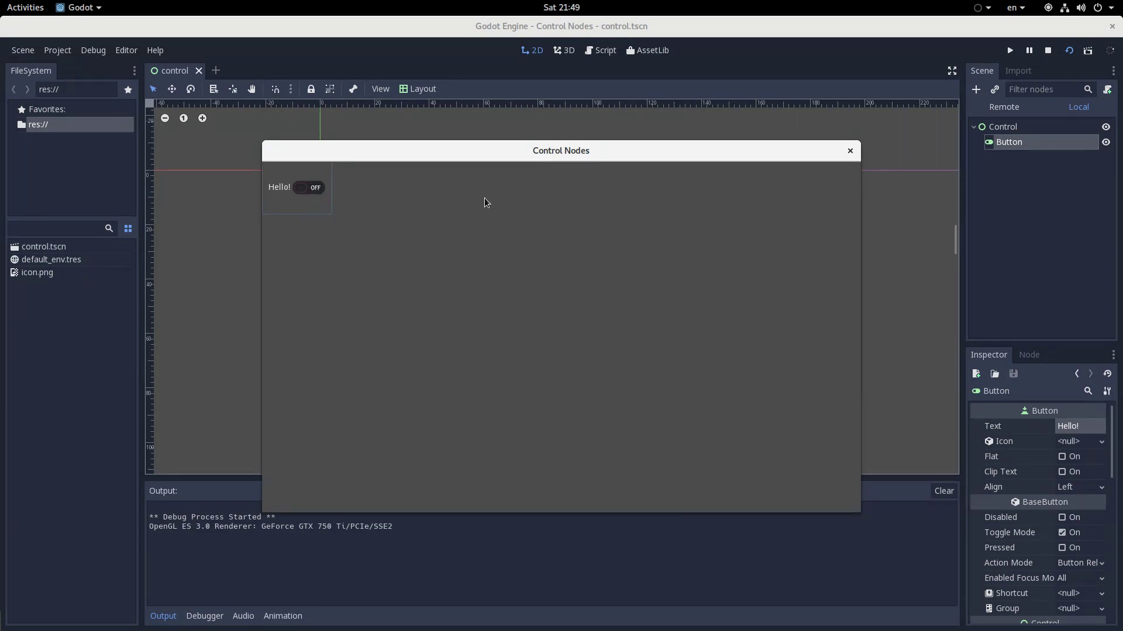
pyautogui.click(850, 150)
# Change the Button node's type to ColorPickerButton under Control > BaseButton > Button.
pyautogui.rightClick(1034, 121)
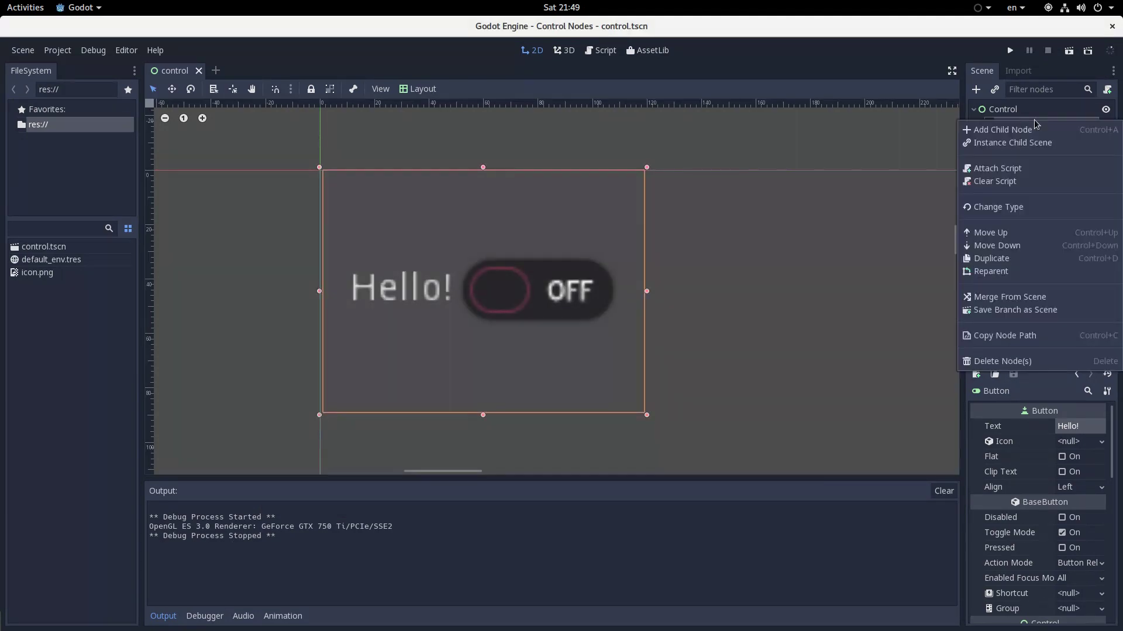
pyautogui.click(1010, 207)
pyautogui.click(257, 225)
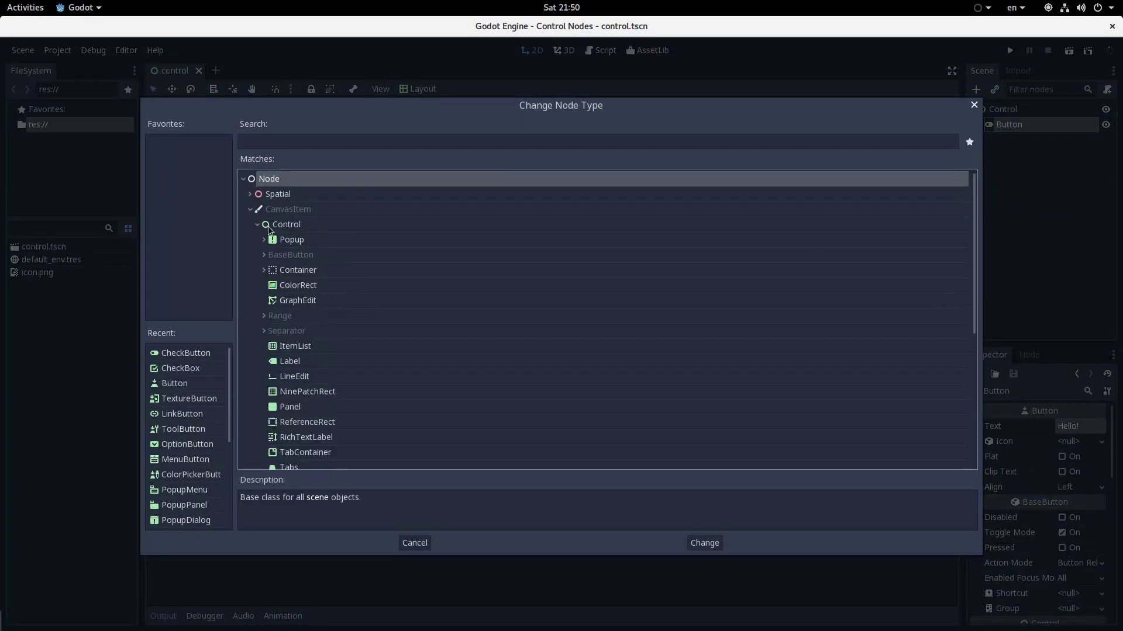
pyautogui.click(264, 255)
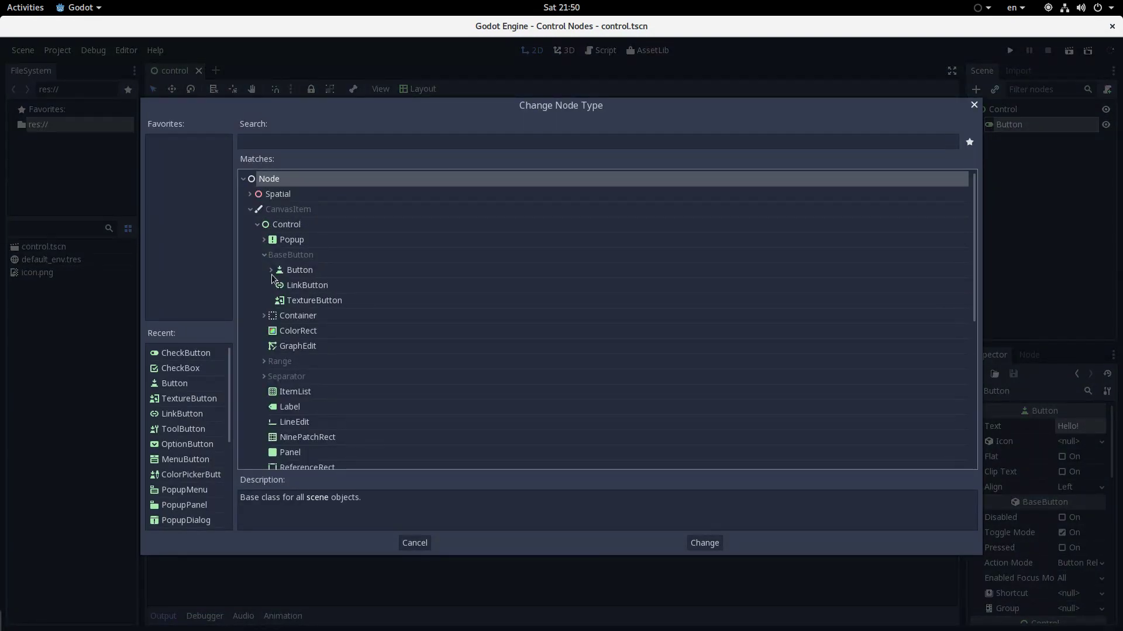
pyautogui.click(272, 270)
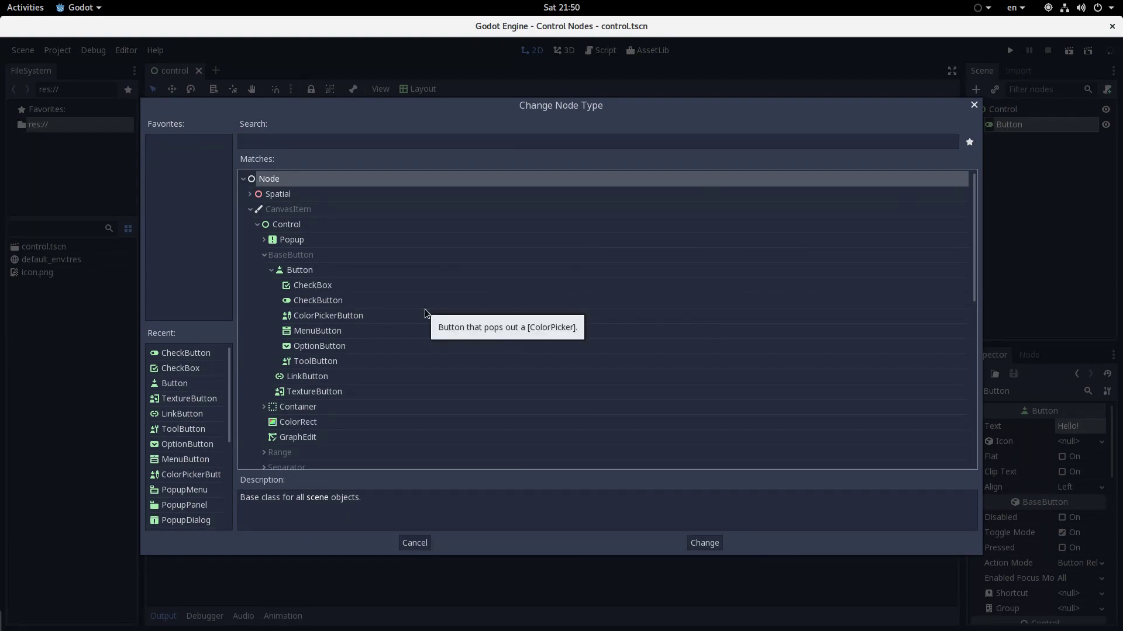
pyautogui.doubleClick(380, 315)
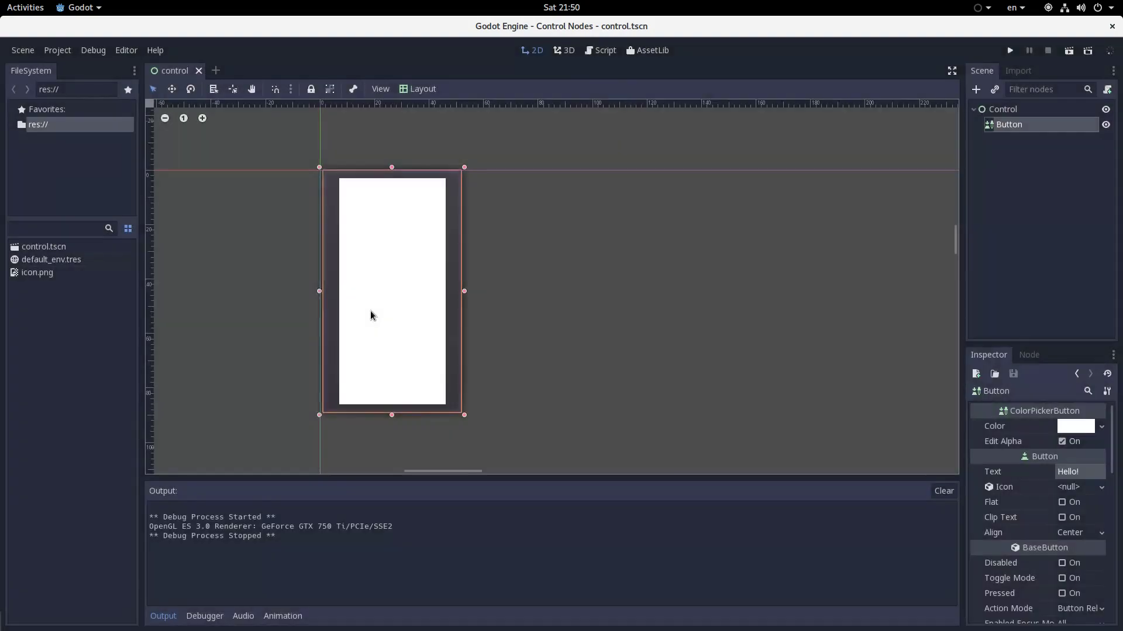
pyautogui.scroll(-5, 482, 427)
pyautogui.scroll(5, 456, 243)
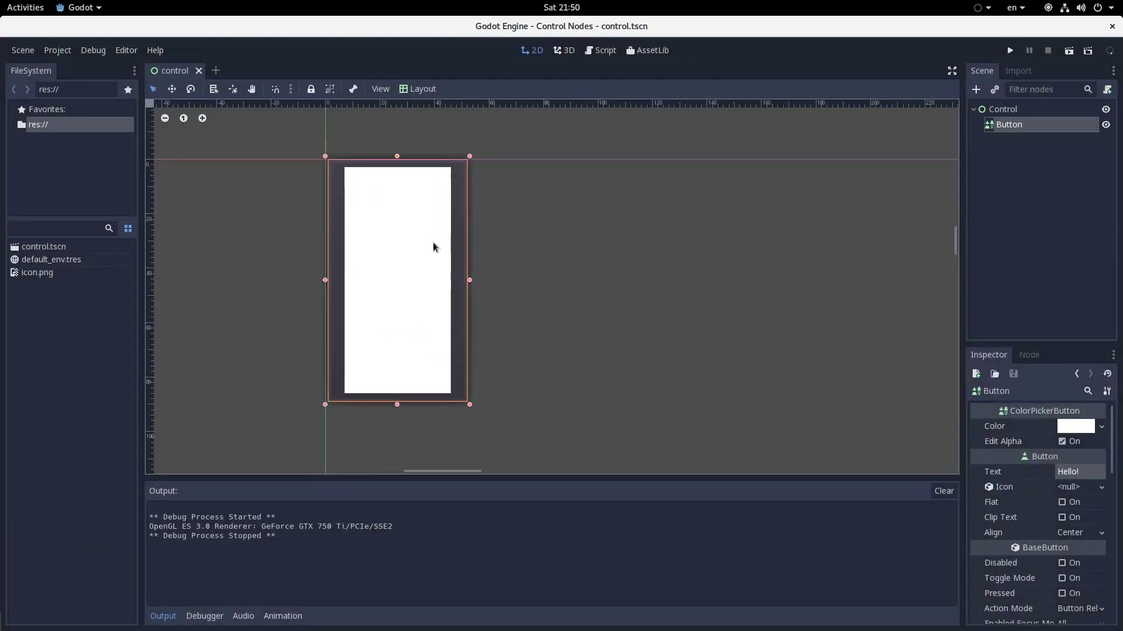
# Nudge the swatch up, test-run, save red and pink preset swatches, and apply pink.
pyautogui.moveTo(436, 253); pyautogui.dragTo(437, 247)
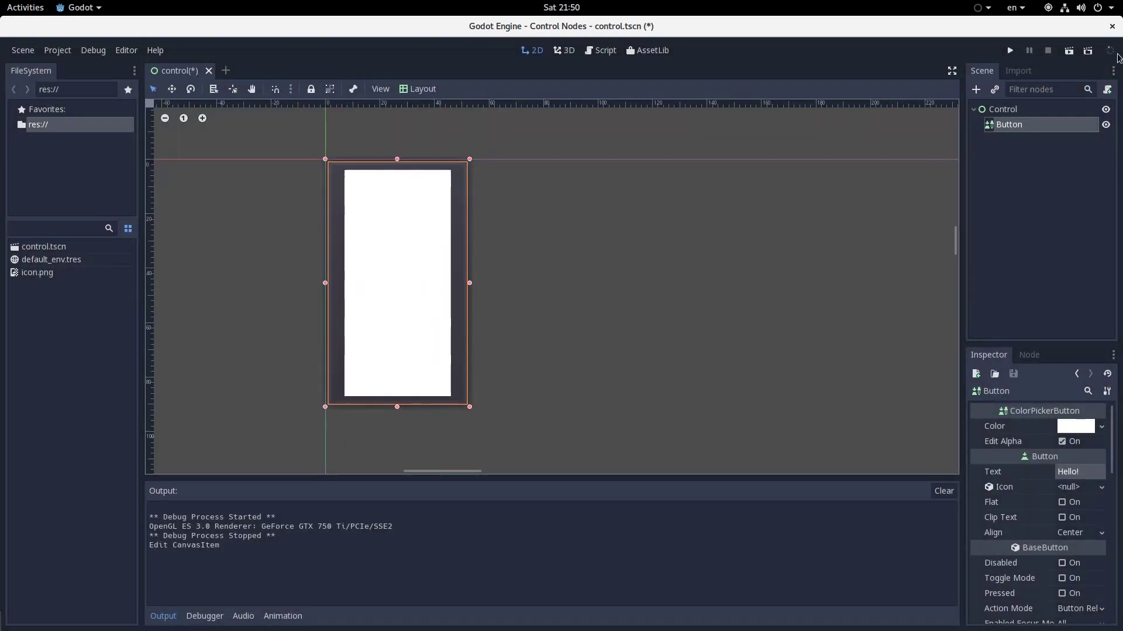
pyautogui.click(1070, 52)
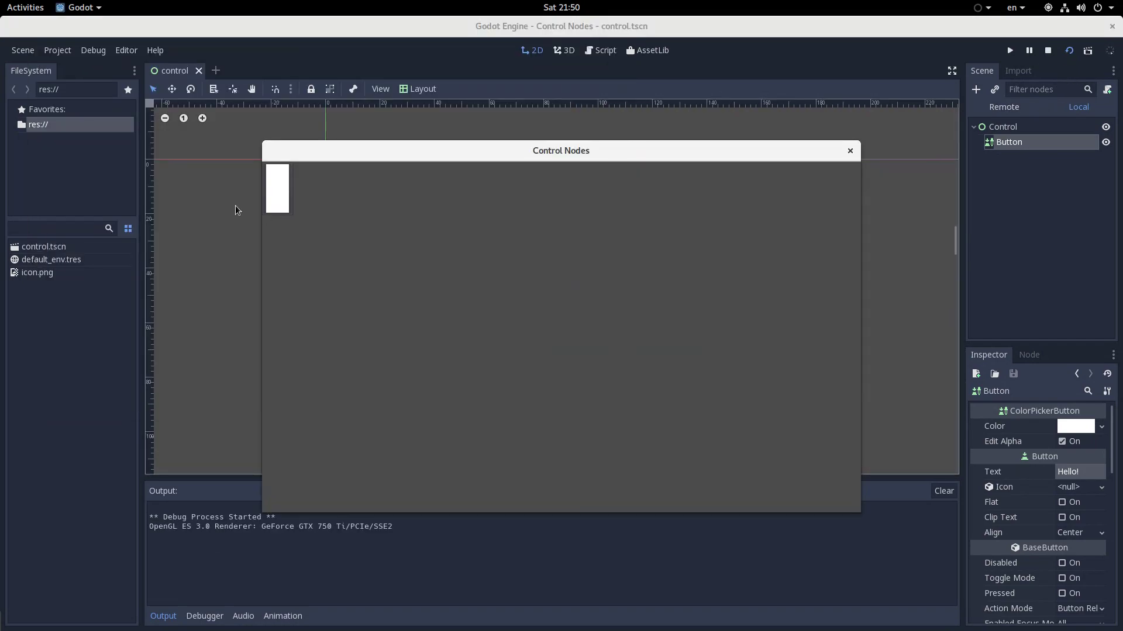
pyautogui.click(285, 199)
pyautogui.moveTo(324, 267); pyautogui.dragTo(403, 197)
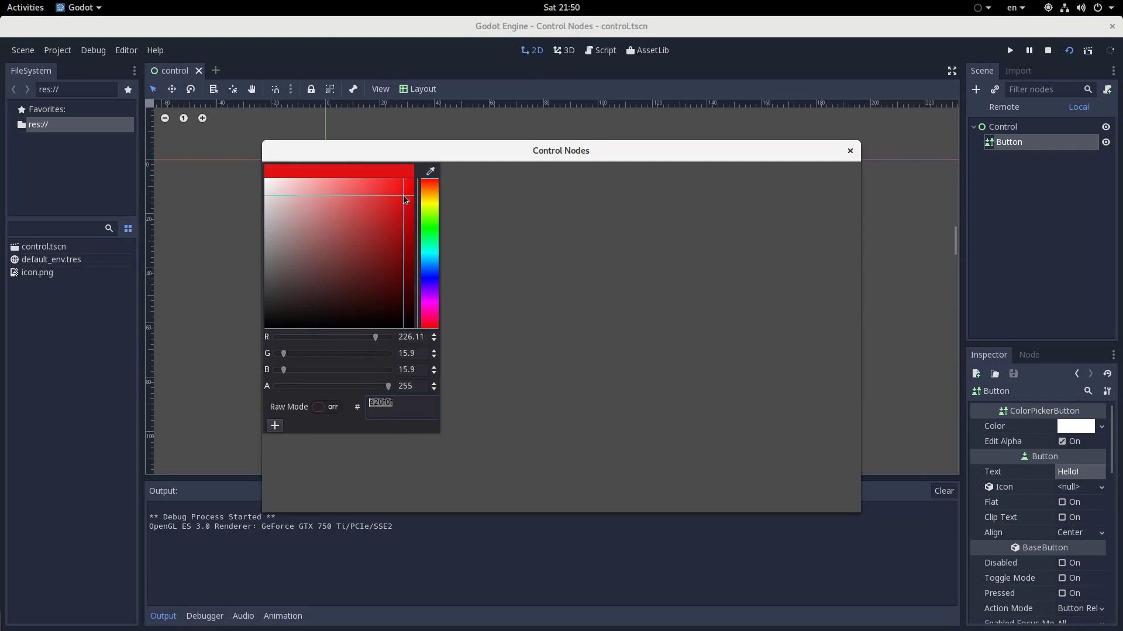
pyautogui.click(275, 425)
pyautogui.click(371, 315)
pyautogui.click(291, 425)
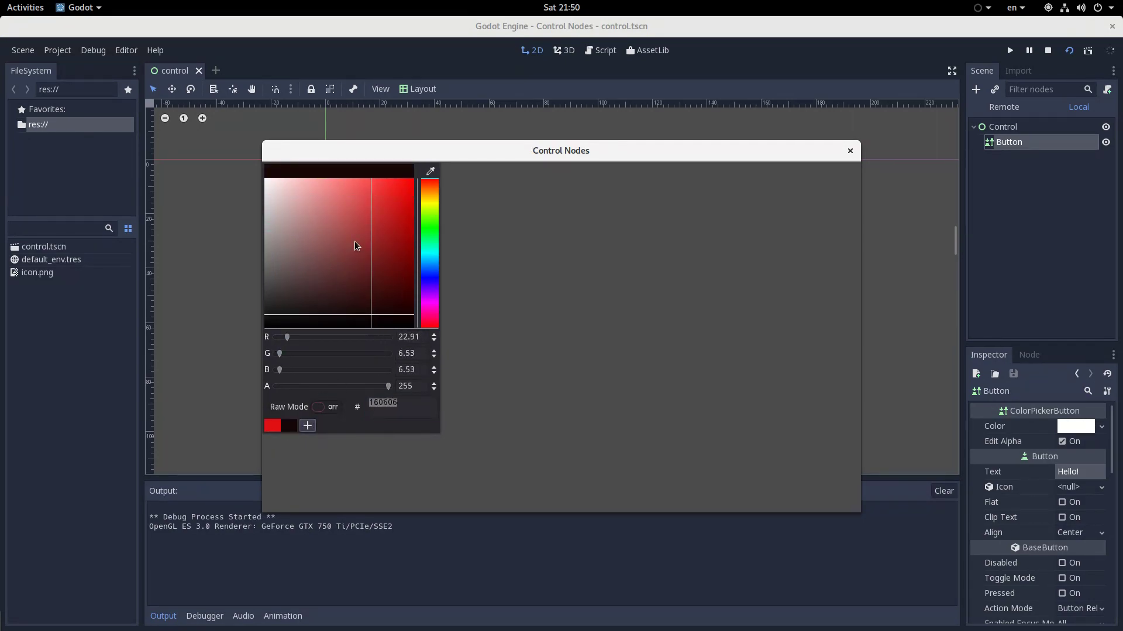
pyautogui.moveTo(356, 246); pyautogui.dragTo(338, 218)
pyautogui.click(308, 425)
pyautogui.click(272, 425)
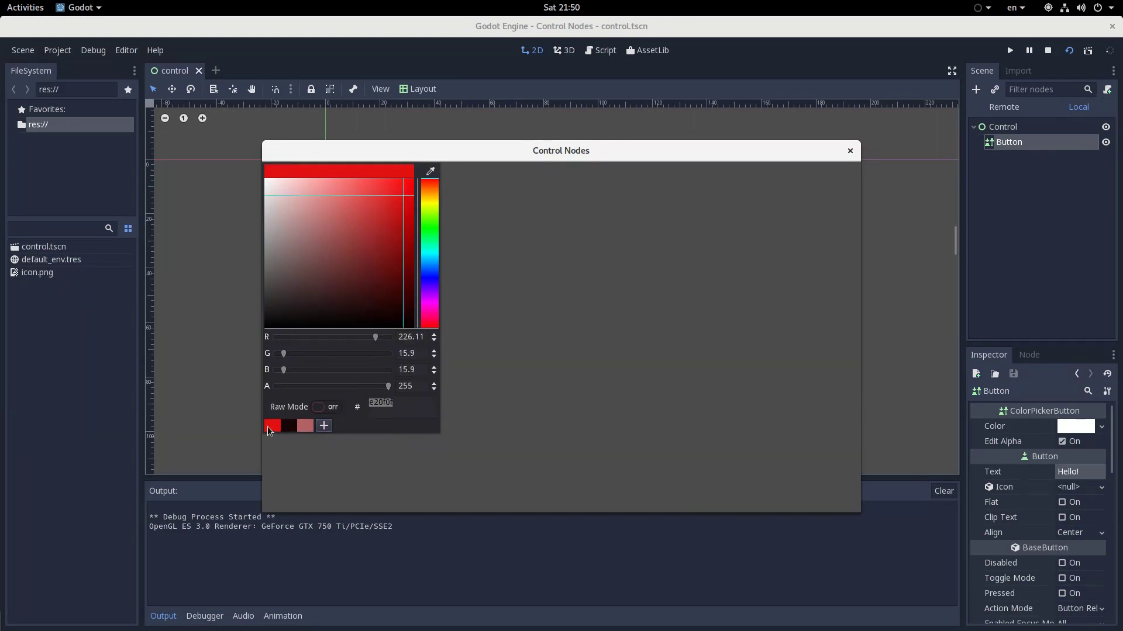
pyautogui.click(310, 430)
pyautogui.click(538, 330)
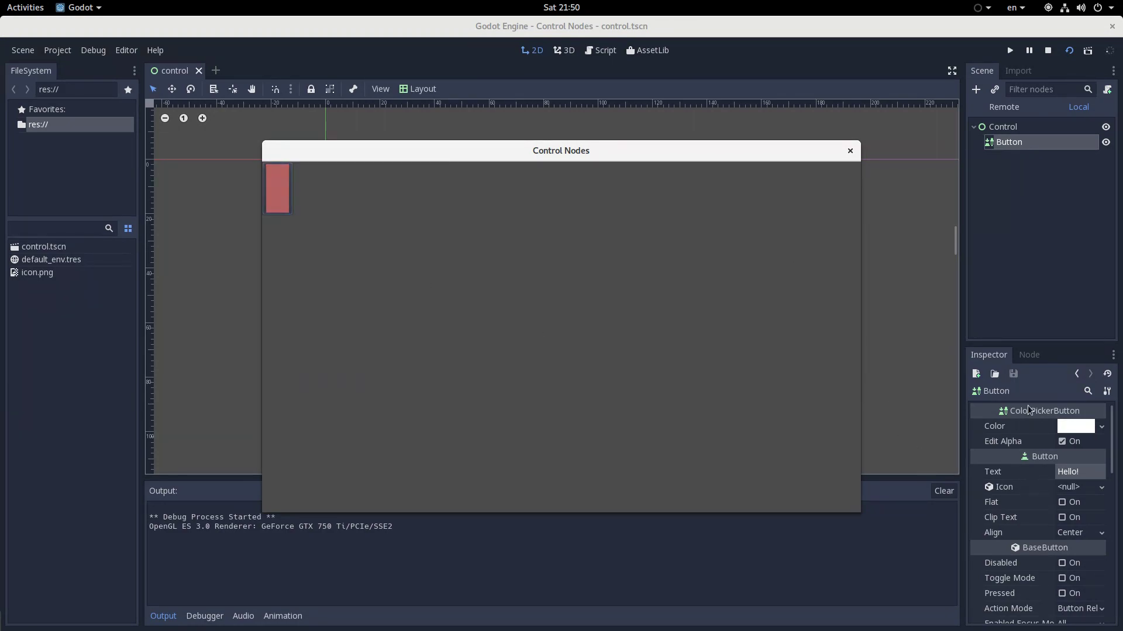
# Reopen the picker, choose blue-violet, and stop the running scene.
pyautogui.click(285, 186)
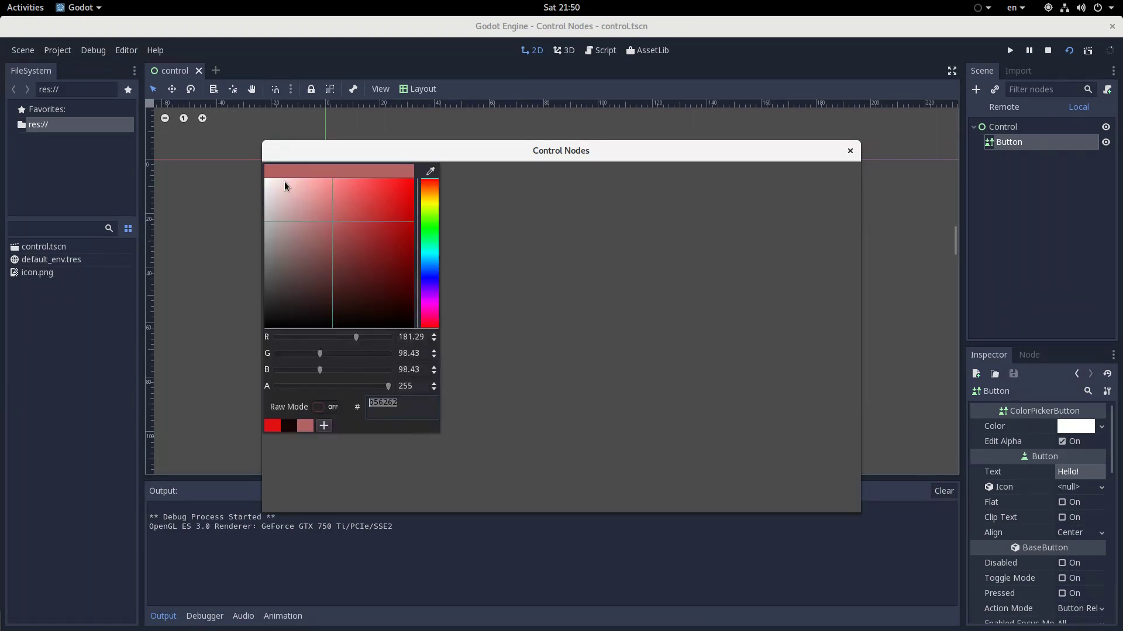
pyautogui.moveTo(434, 246); pyautogui.dragTo(430, 282)
pyautogui.moveTo(388, 245); pyautogui.dragTo(402, 212)
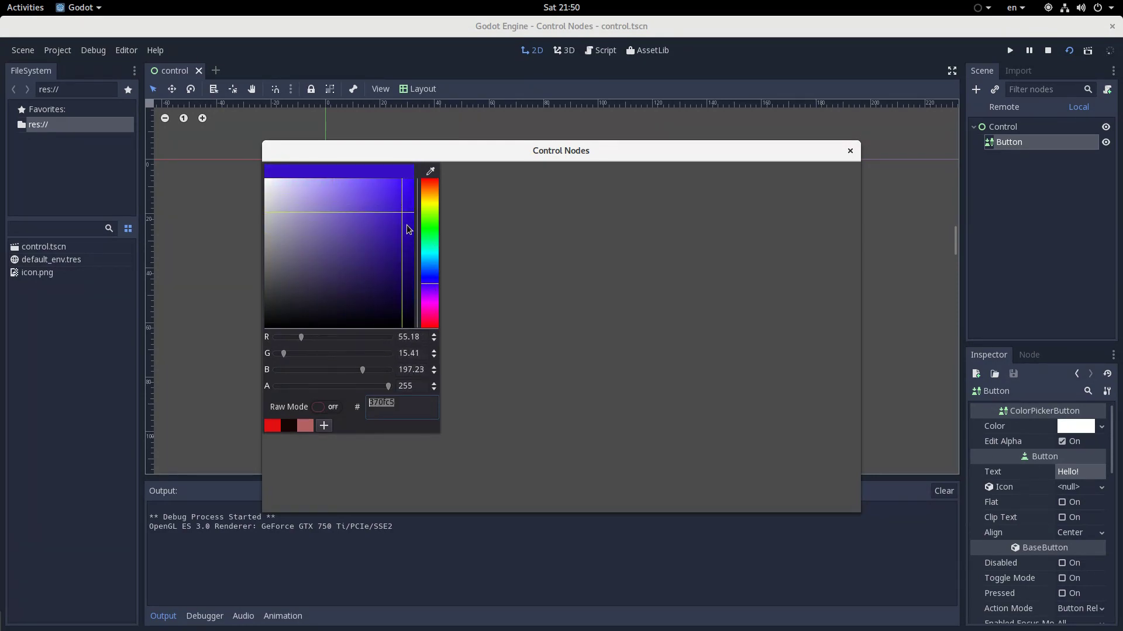
pyautogui.click(493, 265)
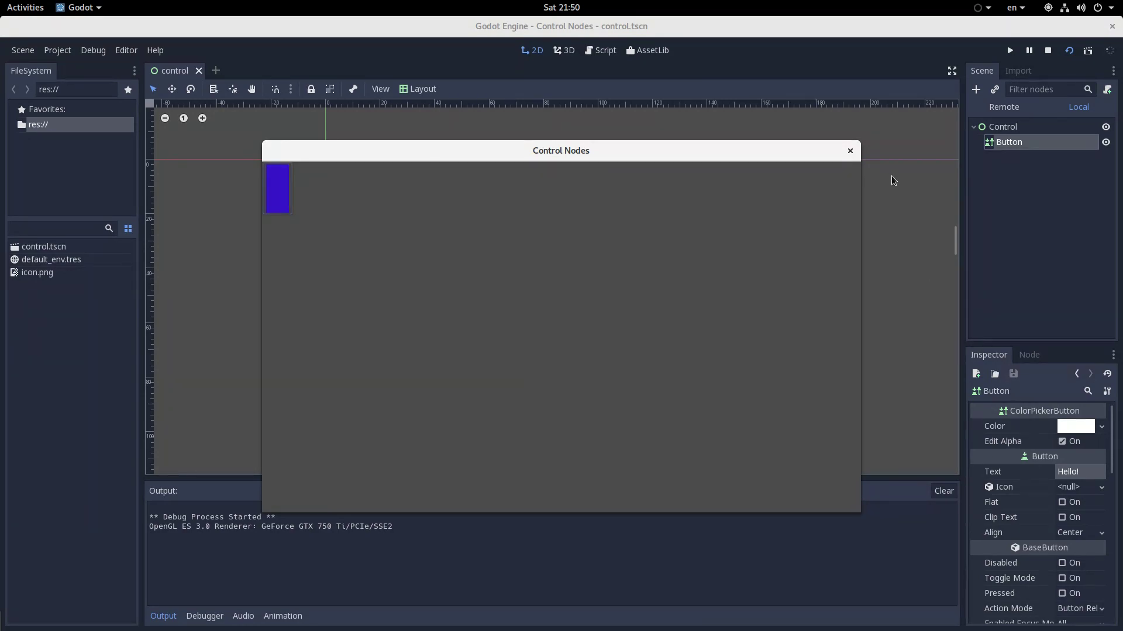
pyautogui.click(851, 150)
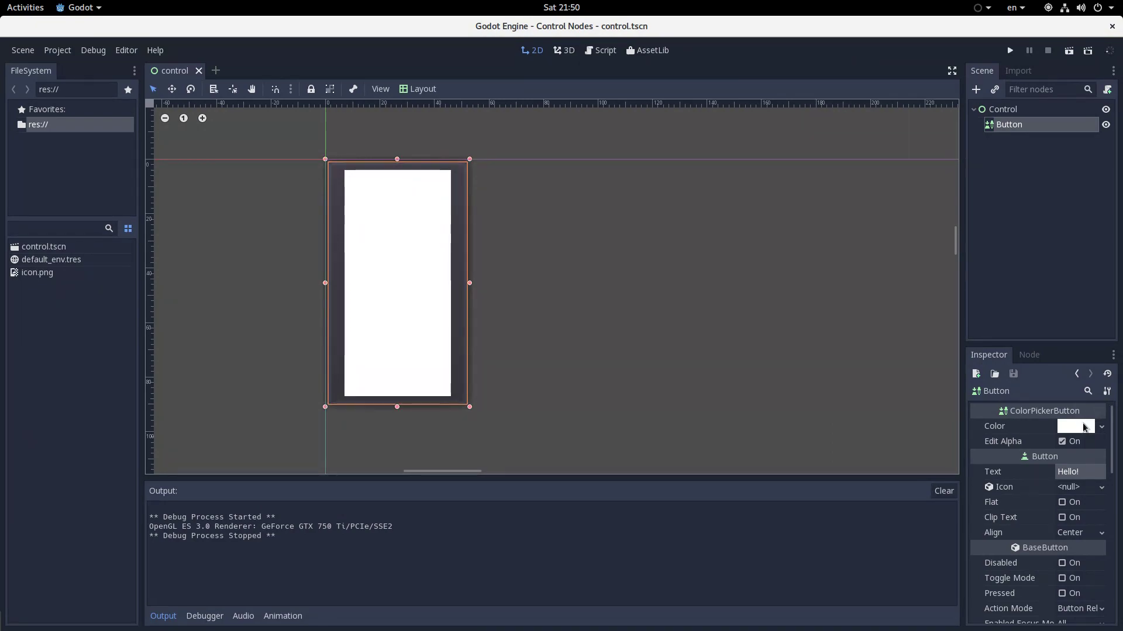
pyautogui.click(1036, 358)
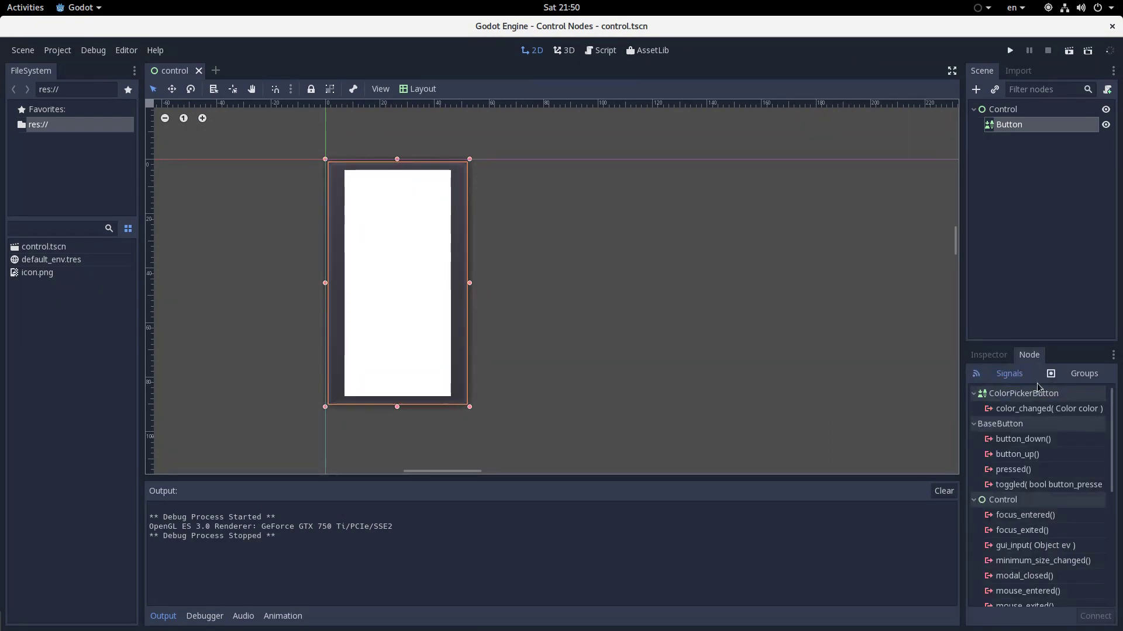
pyautogui.click(1050, 410)
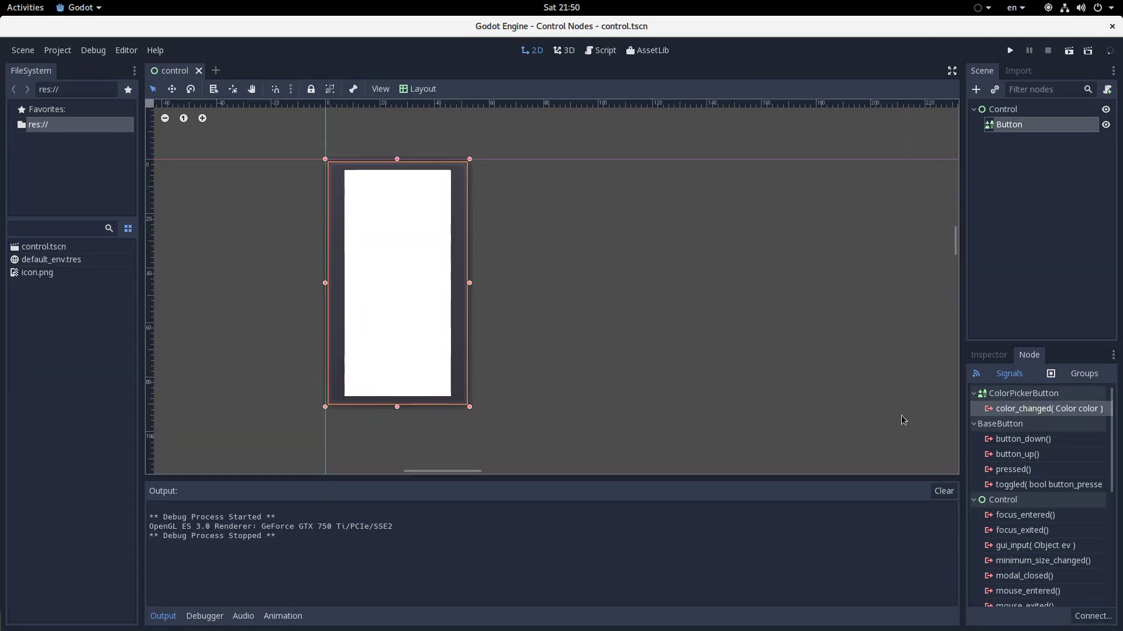
pyautogui.click(987, 355)
pyautogui.scroll(-8, 318, 267)
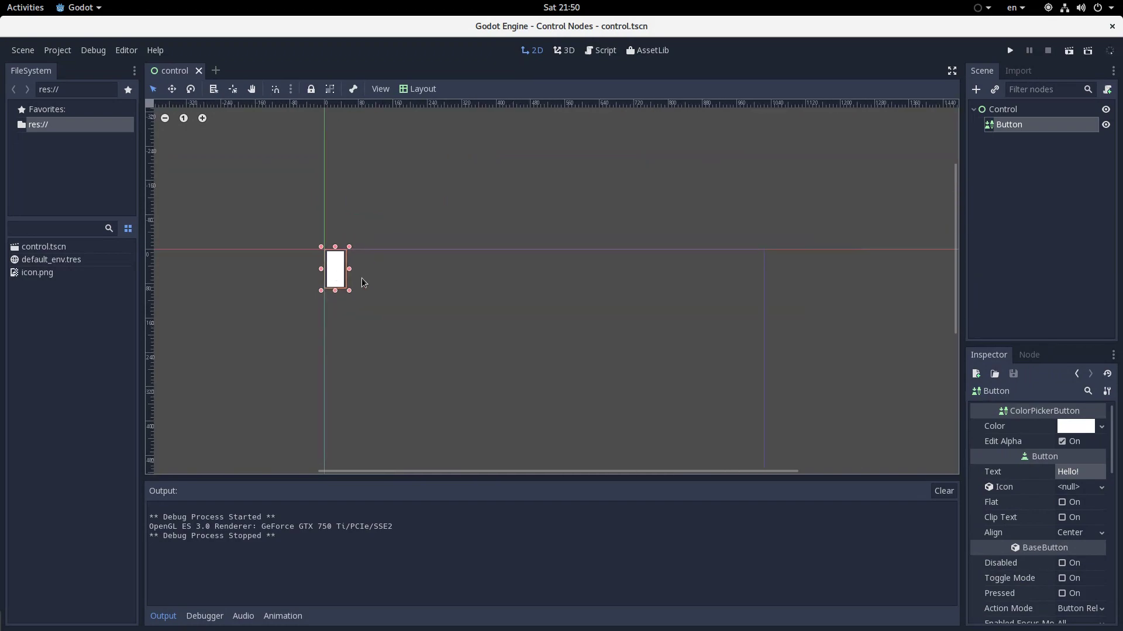
pyautogui.scroll(6, 368, 304)
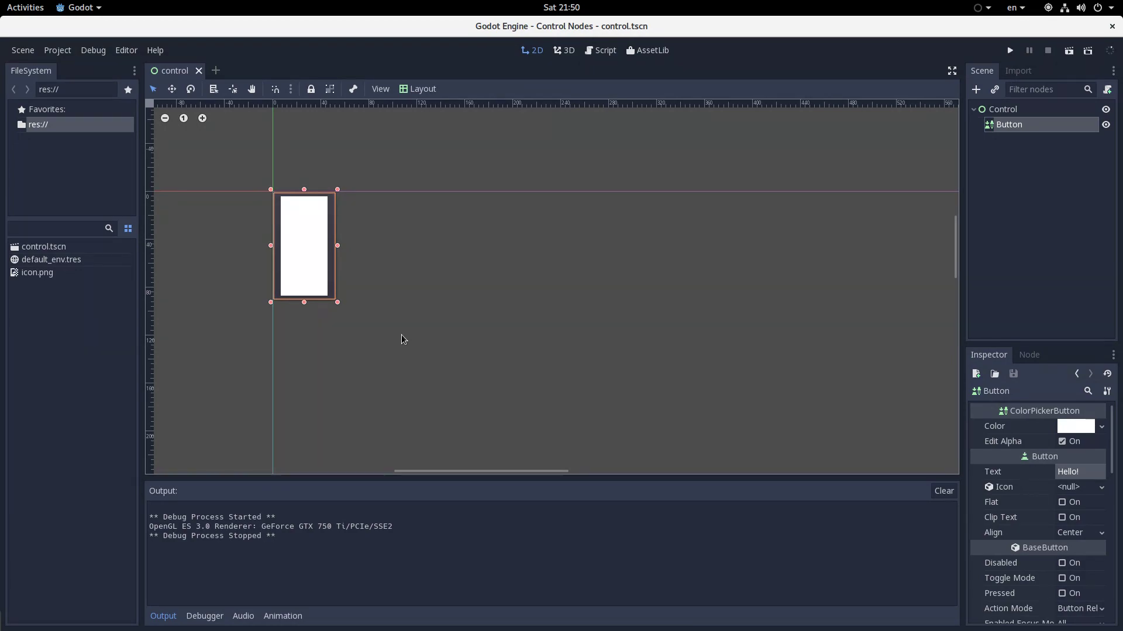
# Retype the Button node as MenuButton under BaseButton, then run and stop the scene.
pyautogui.rightClick(1038, 128)
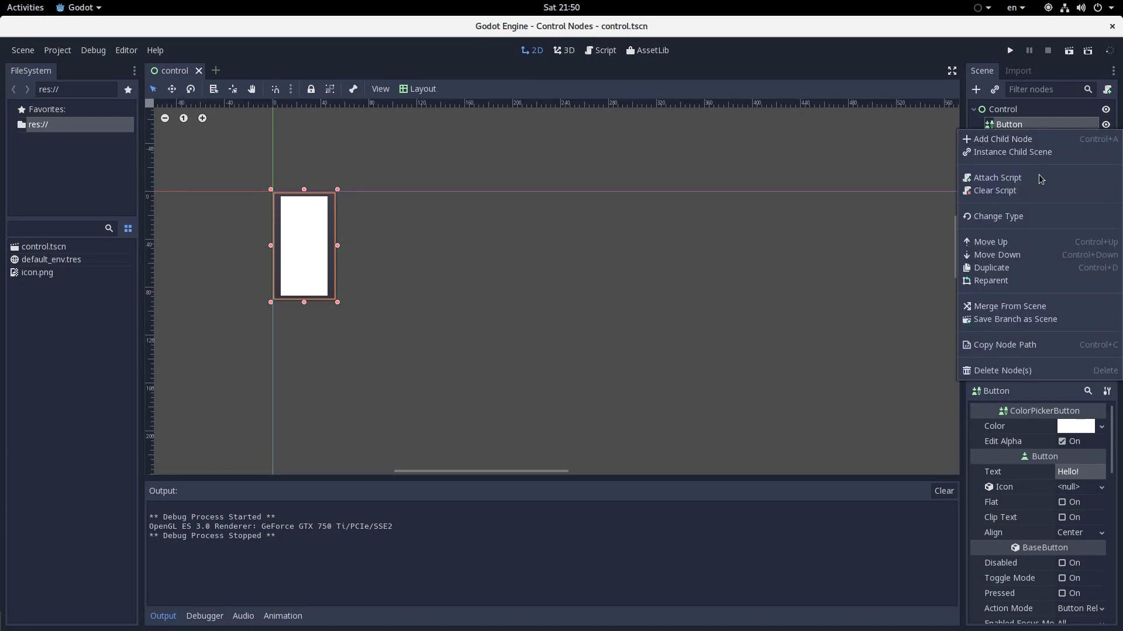
pyautogui.click(1034, 215)
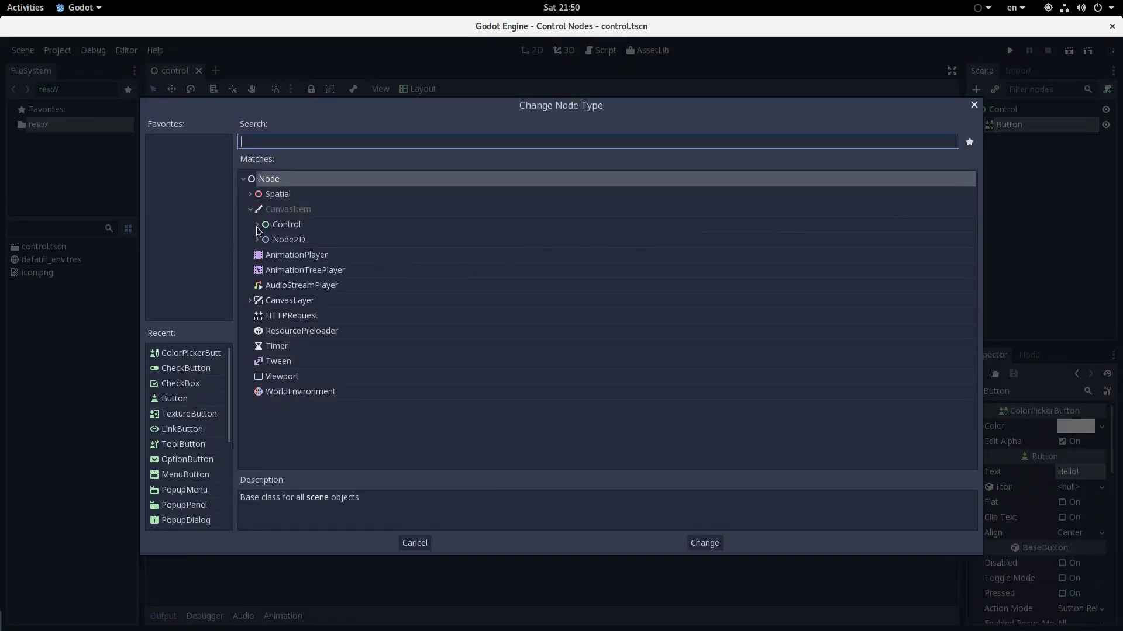
pyautogui.click(264, 255)
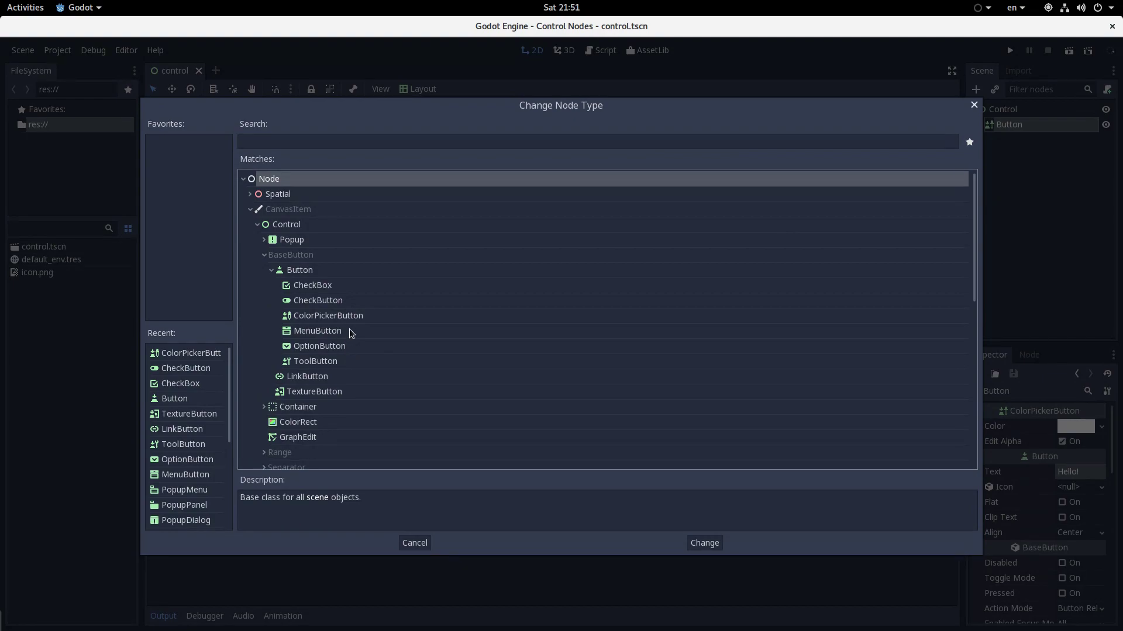
pyautogui.click(350, 332)
pyautogui.doubleClick(351, 332)
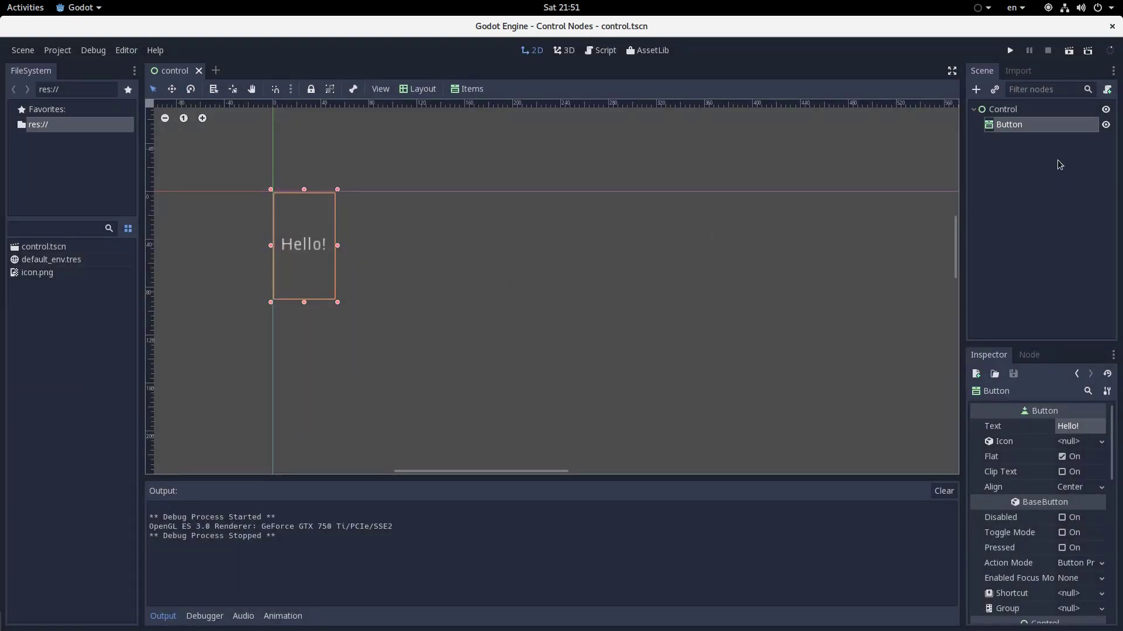
pyautogui.click(1069, 51)
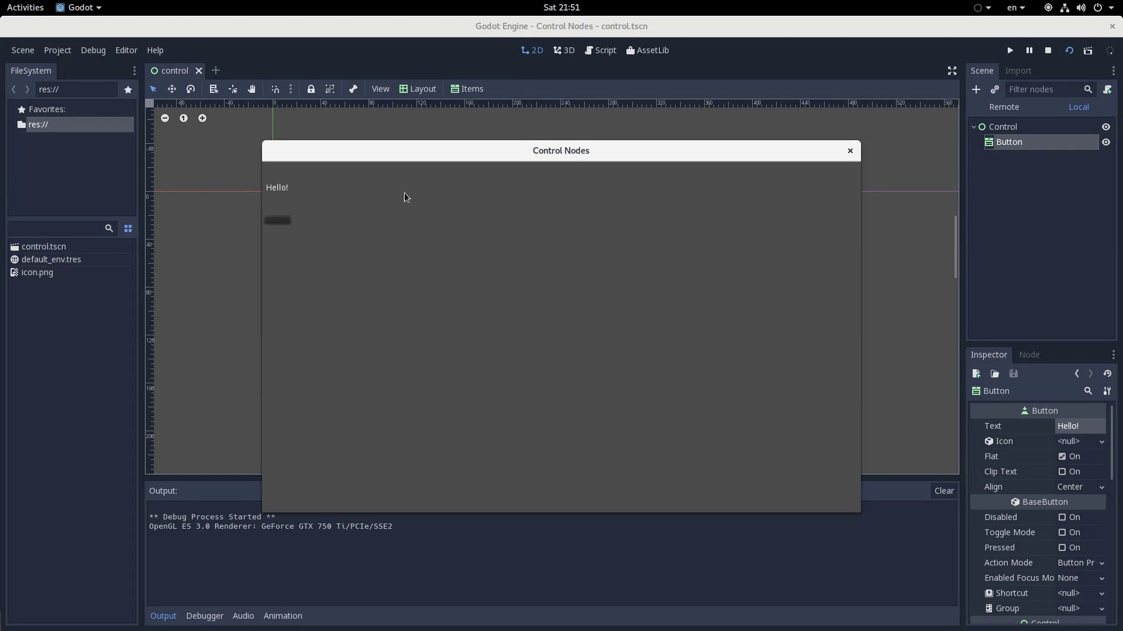
pyautogui.click(264, 186)
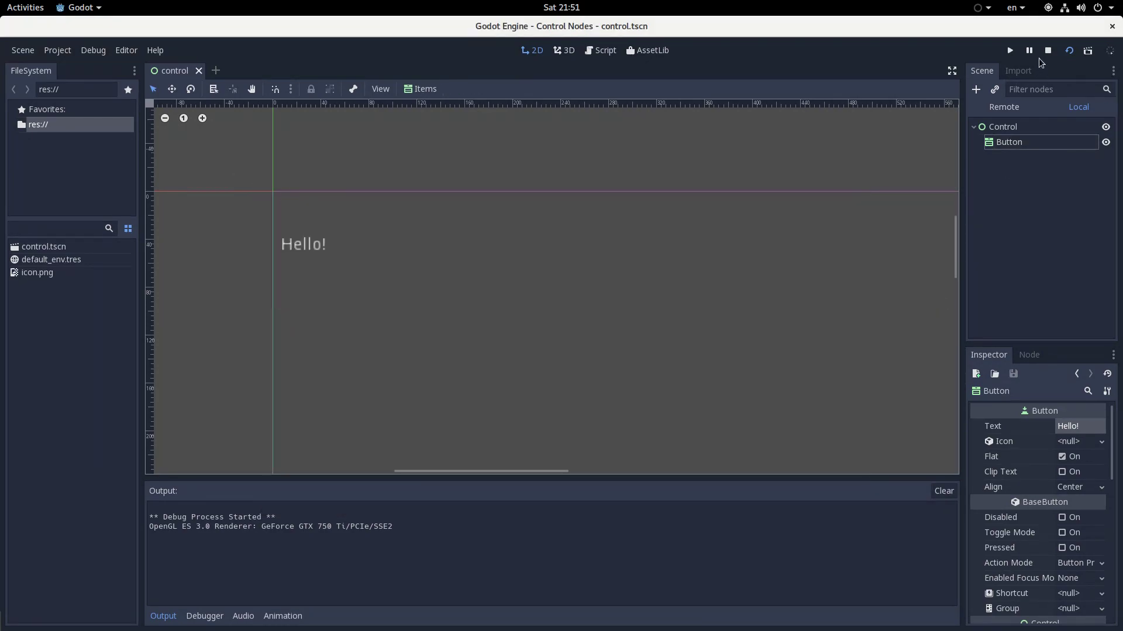
pyautogui.click(1029, 128)
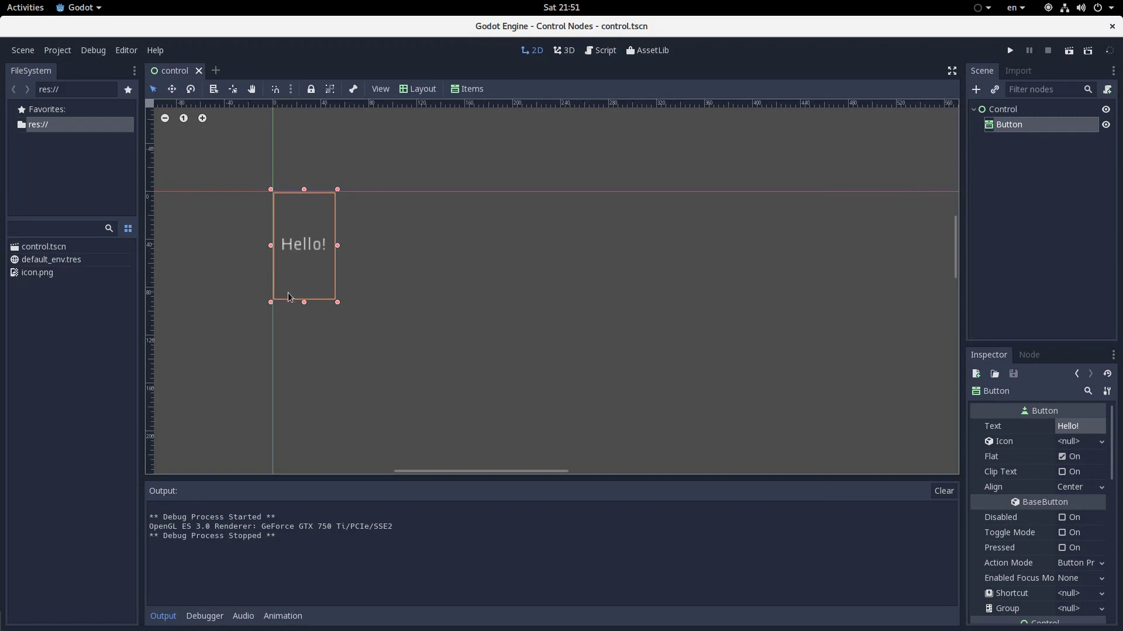
pyautogui.scroll(2, 291, 300)
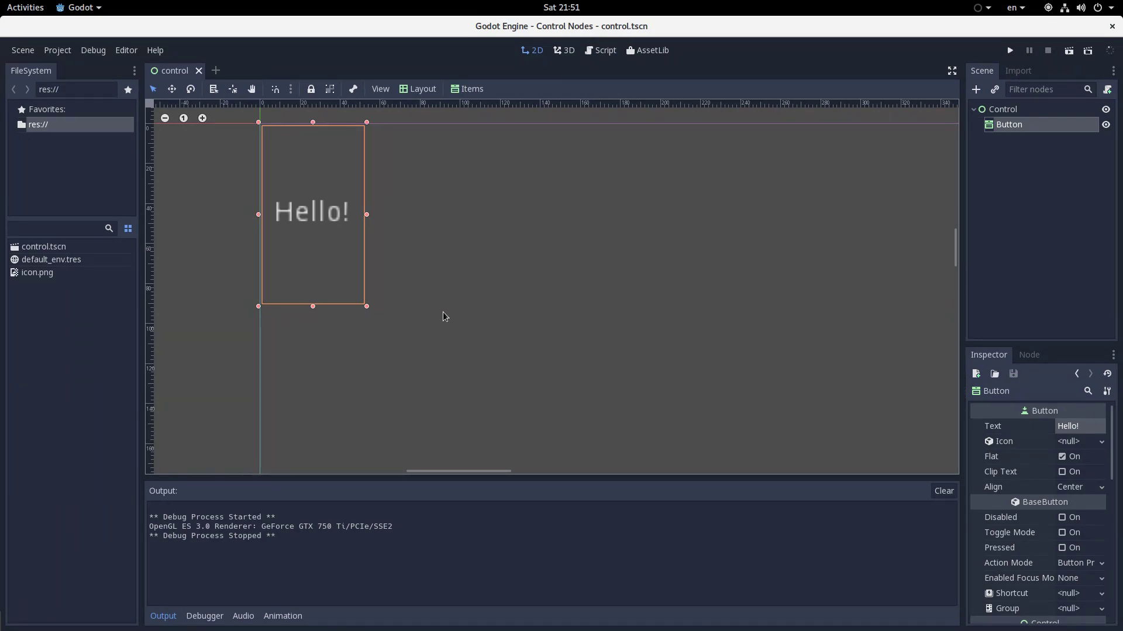
pyautogui.press('F6')
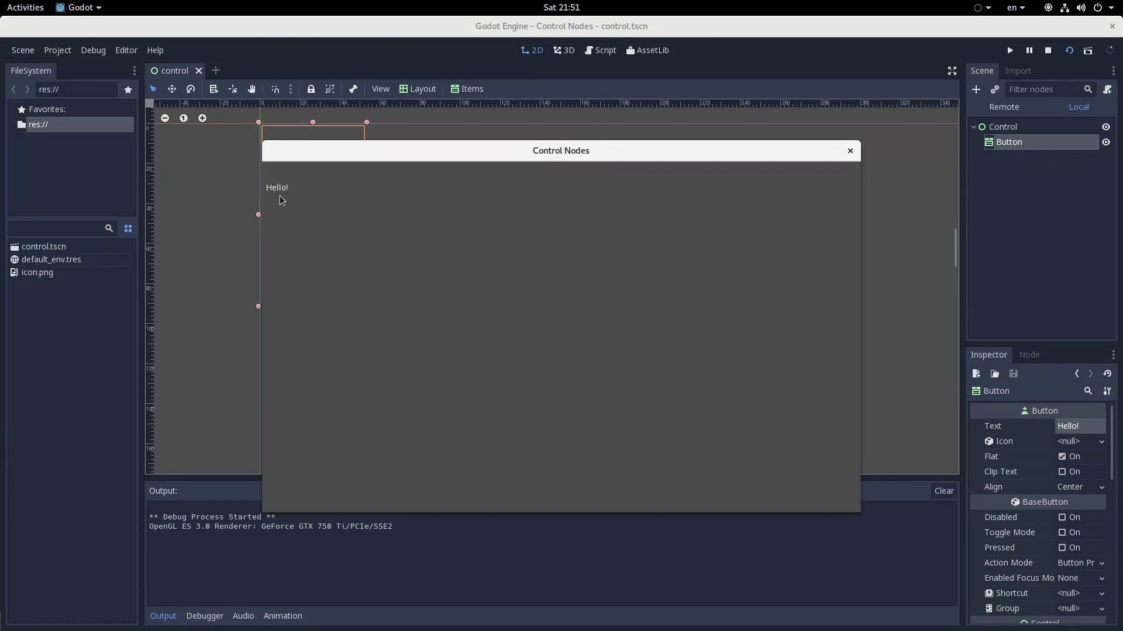
pyautogui.click(849, 150)
pyautogui.click(29, 51)
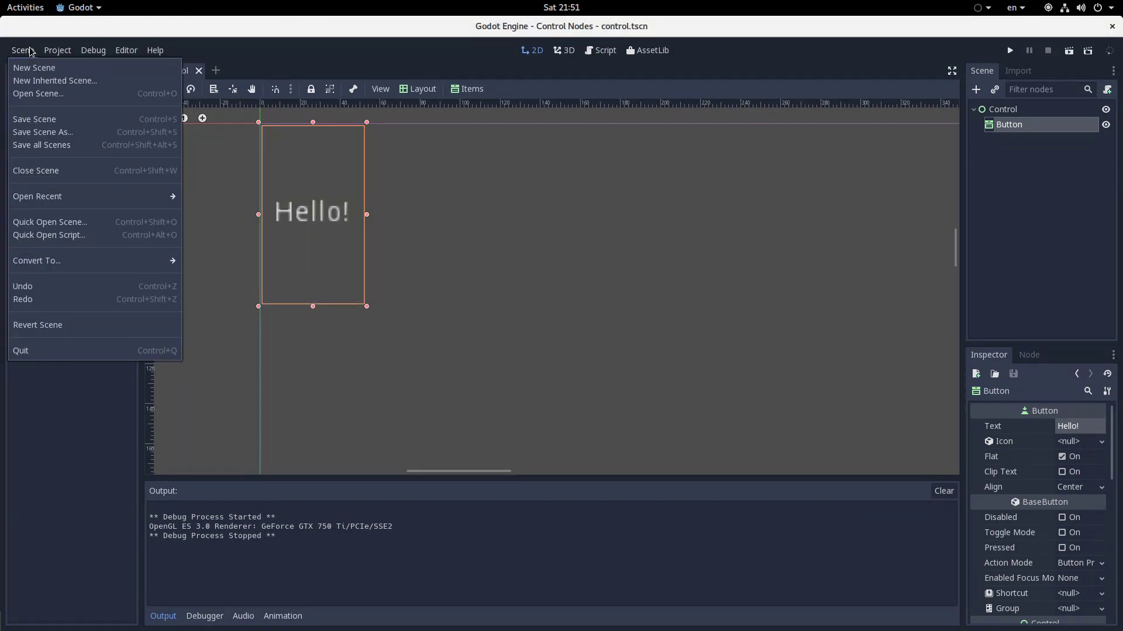
pyautogui.click(29, 51)
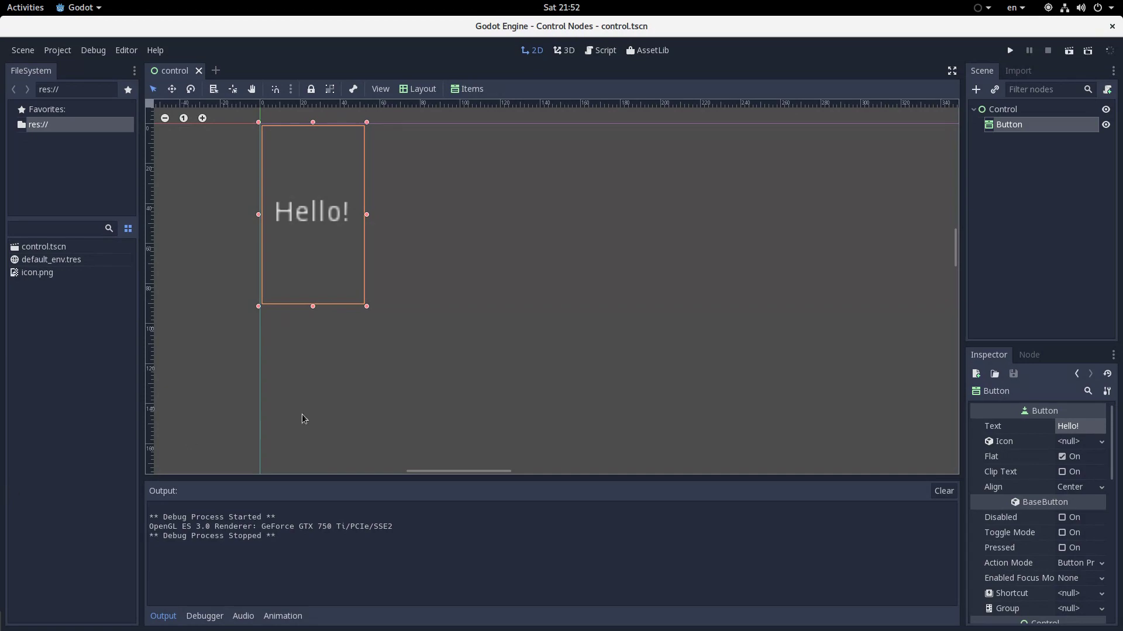
# Change the Button node's type to OptionButton under BaseButton > Button.
pyautogui.rightClick(1002, 110)
pyautogui.press('Escape')
pyautogui.rightClick(997, 125)
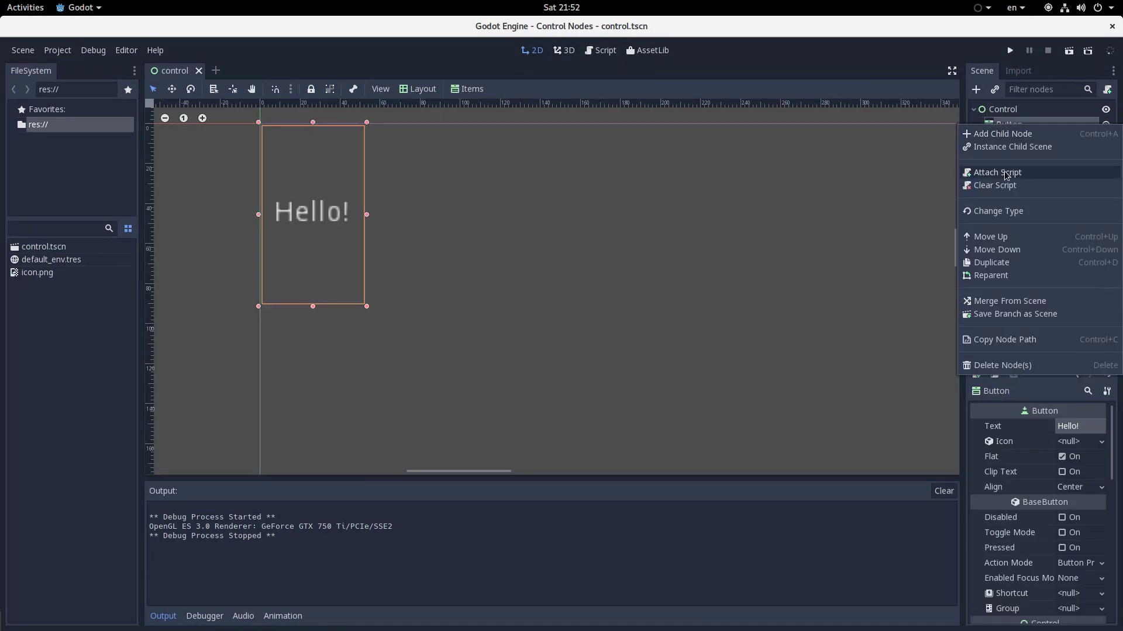
pyautogui.click(1006, 213)
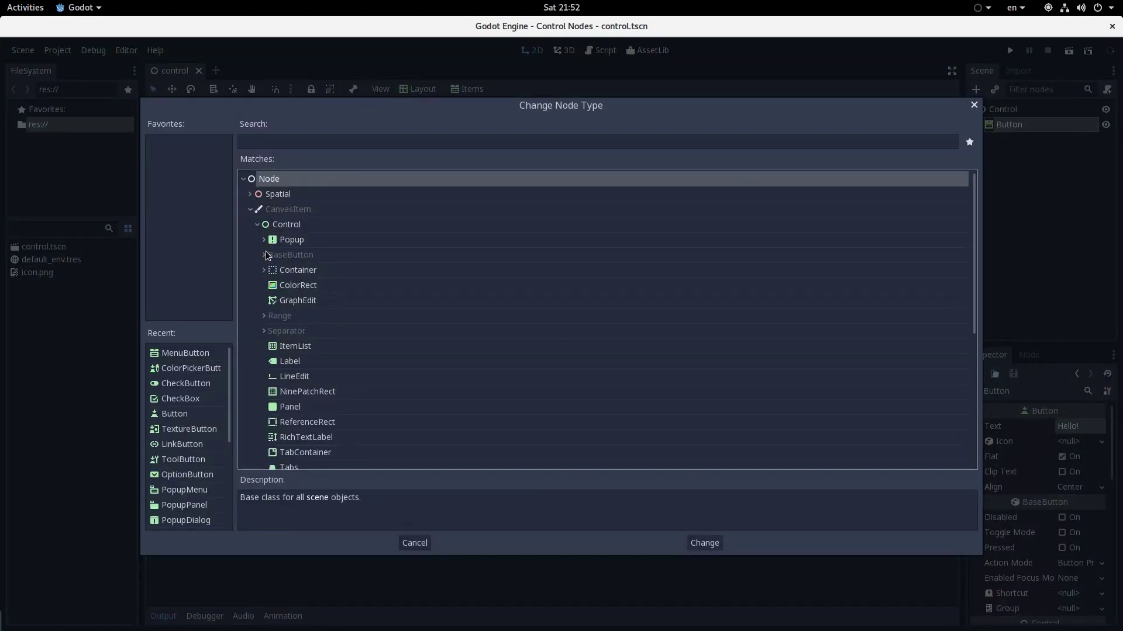
pyautogui.click(264, 254)
pyautogui.click(271, 271)
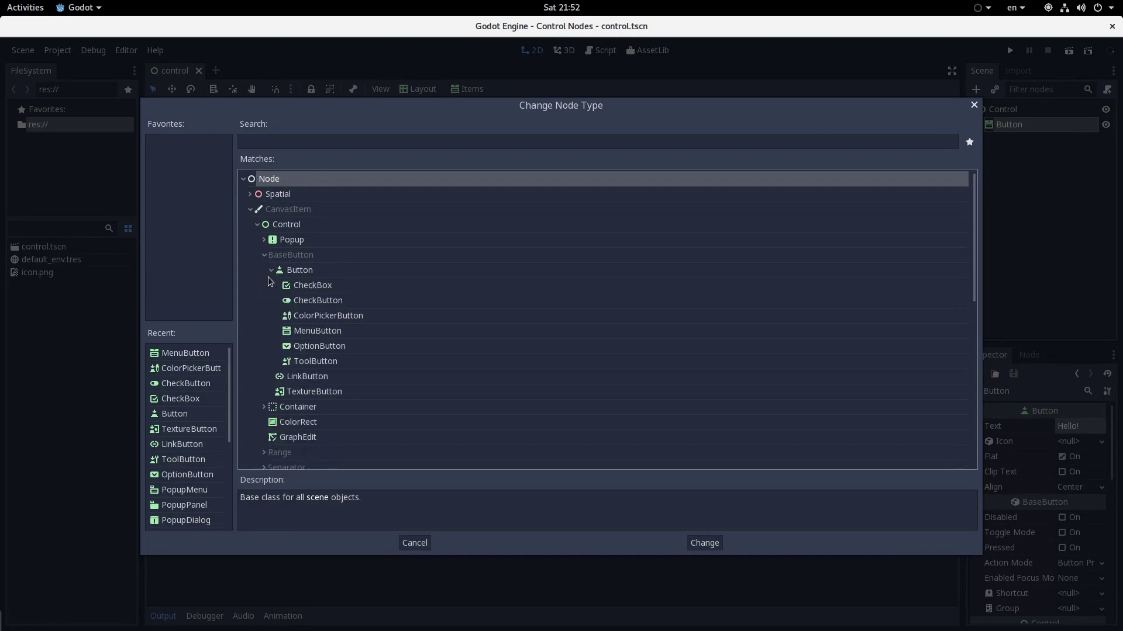
pyautogui.doubleClick(310, 344)
pyautogui.scroll(3, 435, 351)
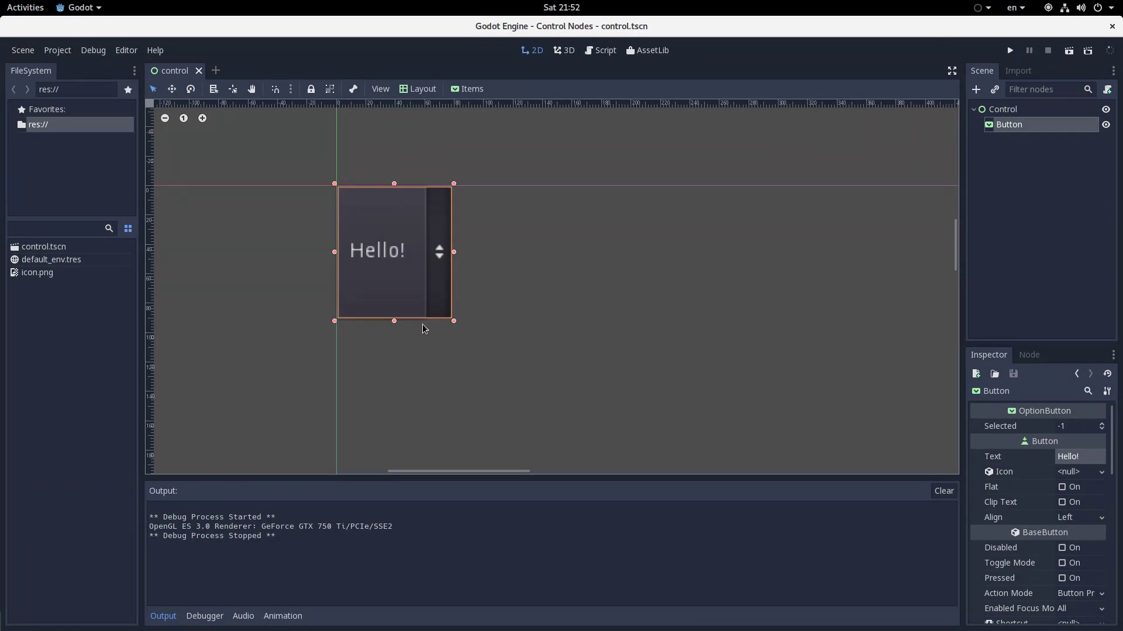
# View the item_selected signal in the Node tab, then test-run the OptionButton scene.
pyautogui.scroll(1, 440, 212)
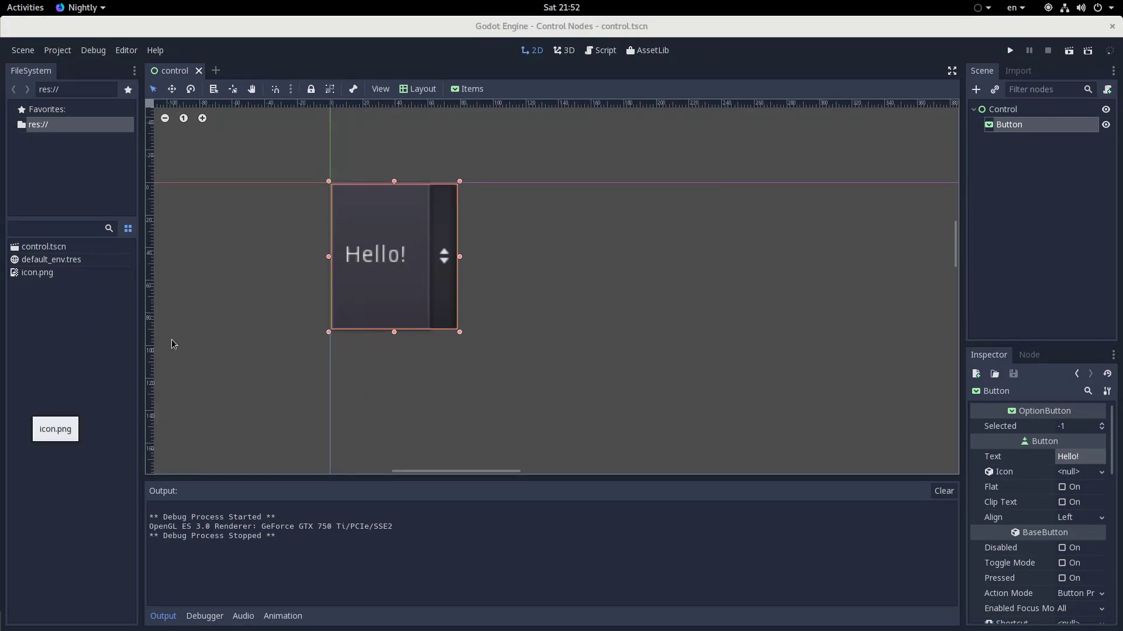
pyautogui.click(1029, 356)
pyautogui.click(1040, 409)
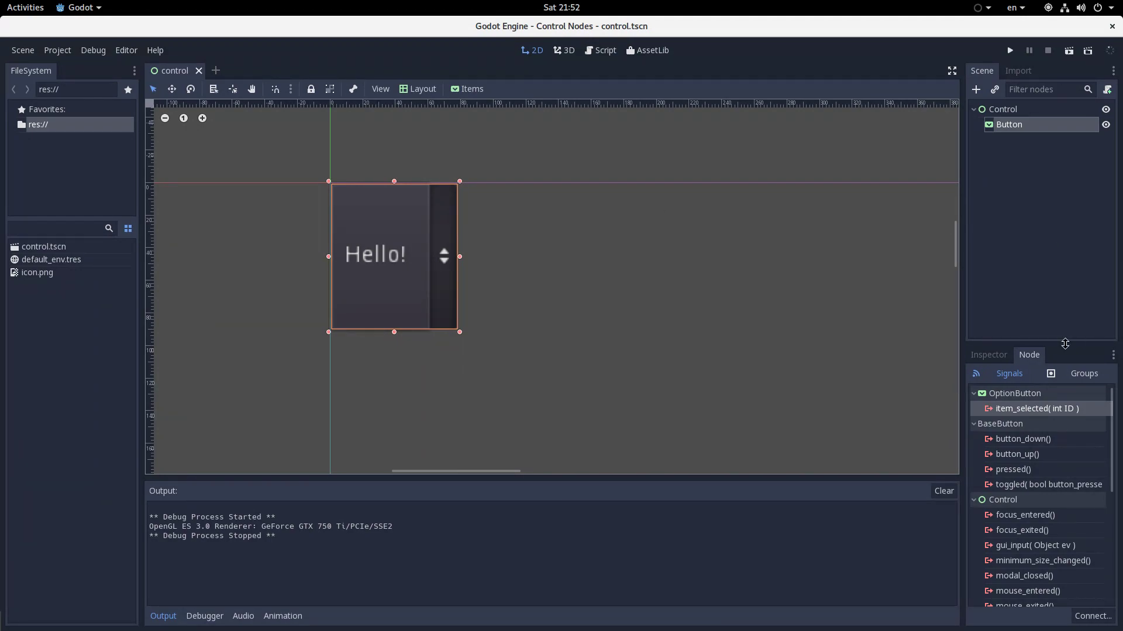
pyautogui.click(1069, 51)
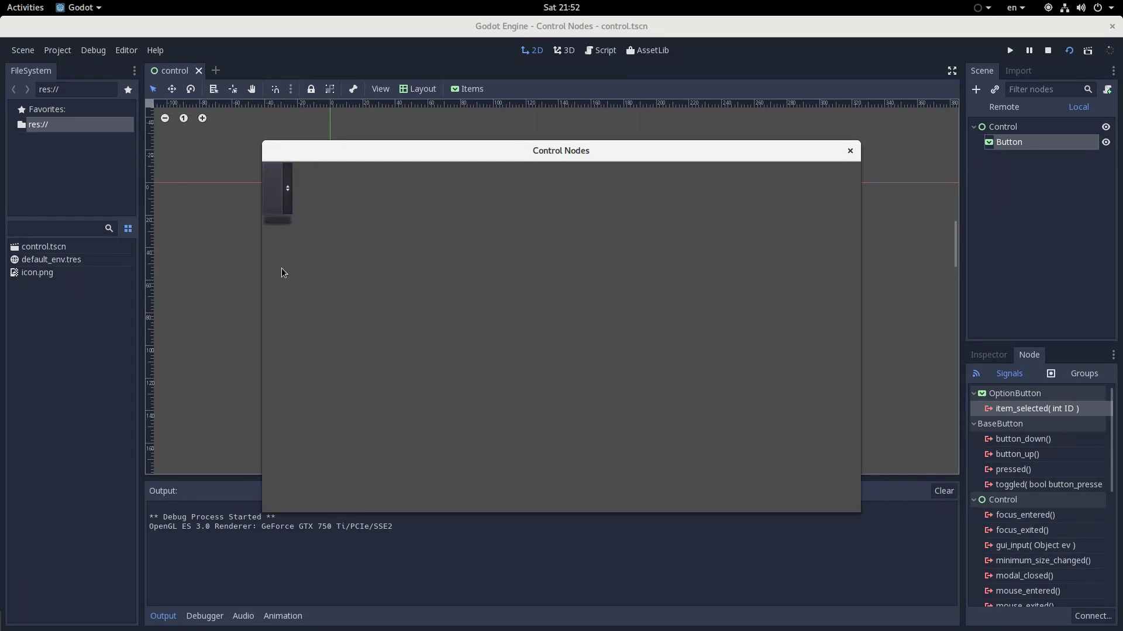
pyautogui.click(286, 193)
pyautogui.click(850, 150)
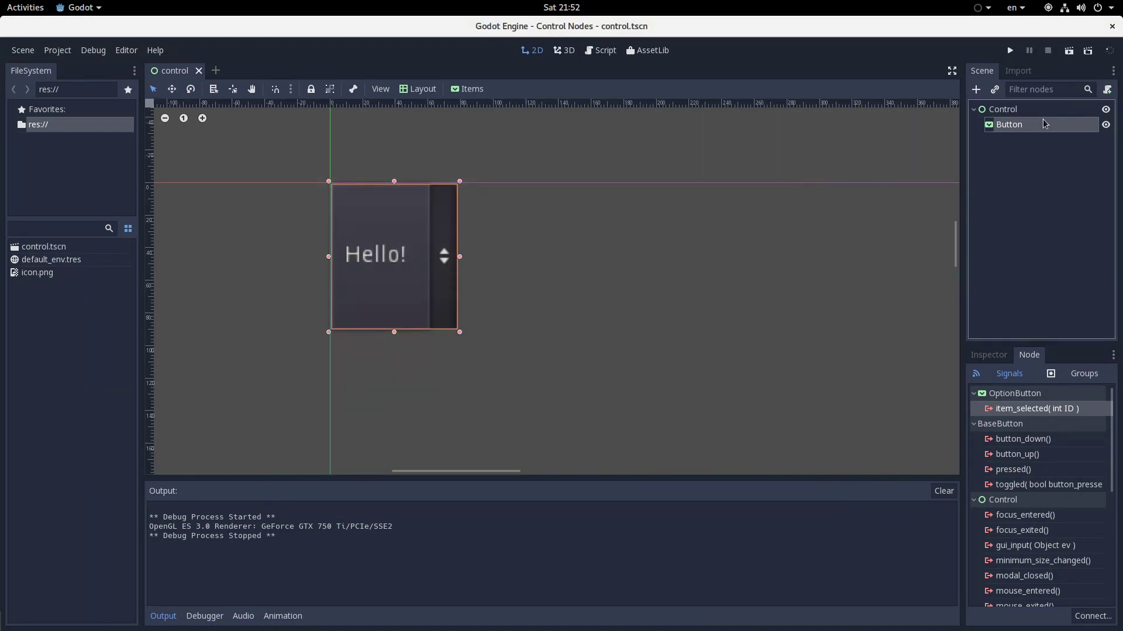
pyautogui.click(1017, 110)
# Change the Button node's type to ToolButton under Control > BaseButton > Button.
pyautogui.rightClick(1020, 125)
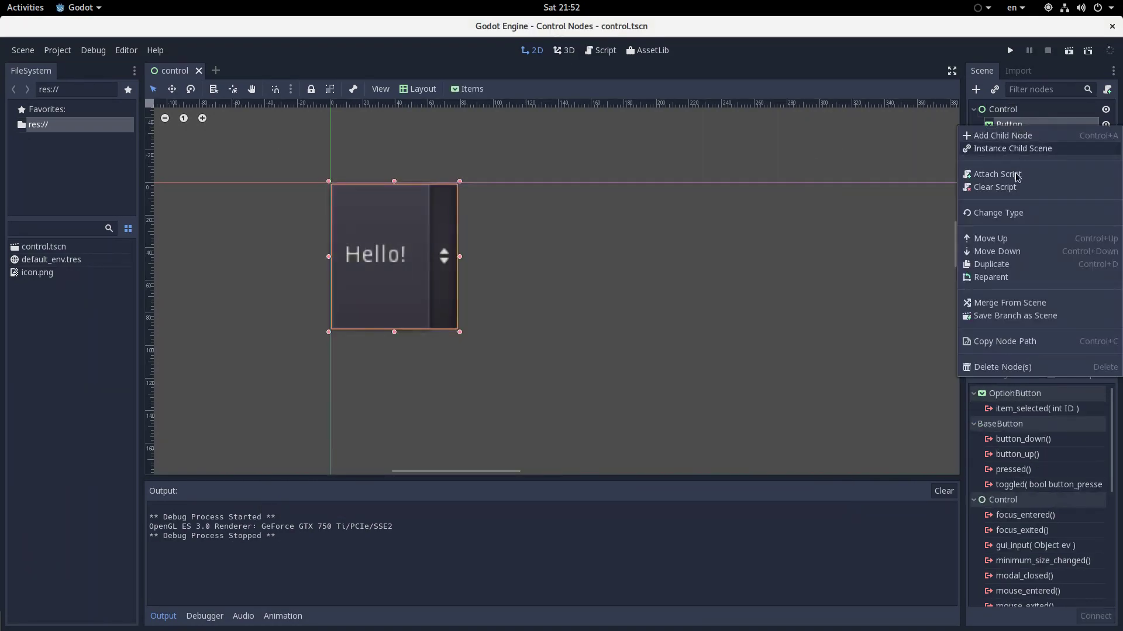
pyautogui.click(1010, 213)
pyautogui.click(257, 227)
pyautogui.click(258, 226)
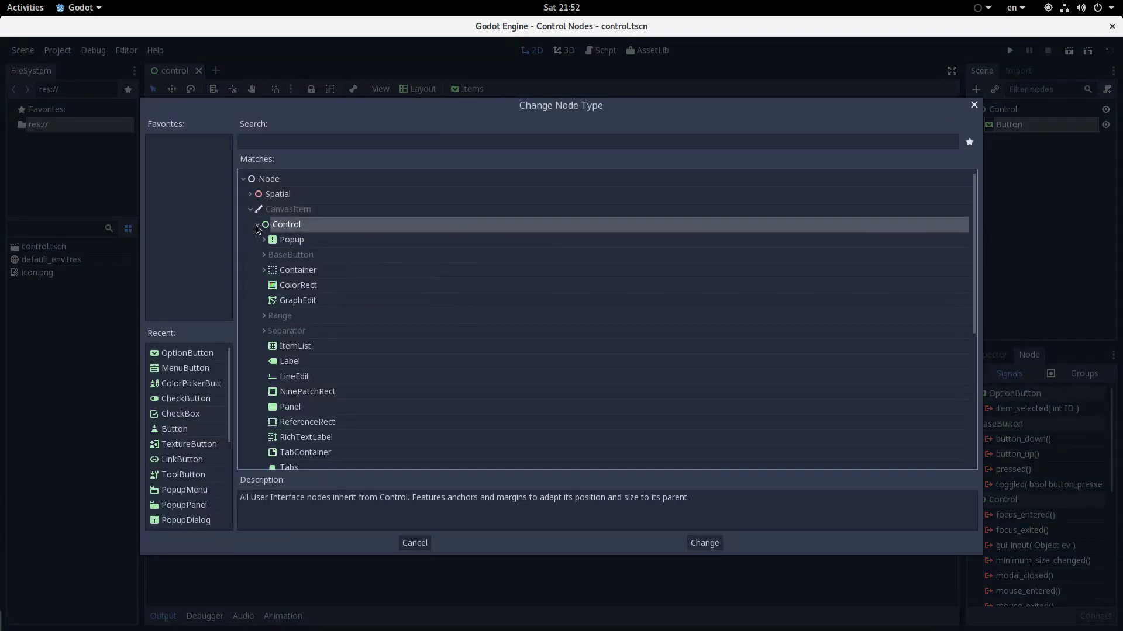
pyautogui.click(264, 255)
pyautogui.click(272, 269)
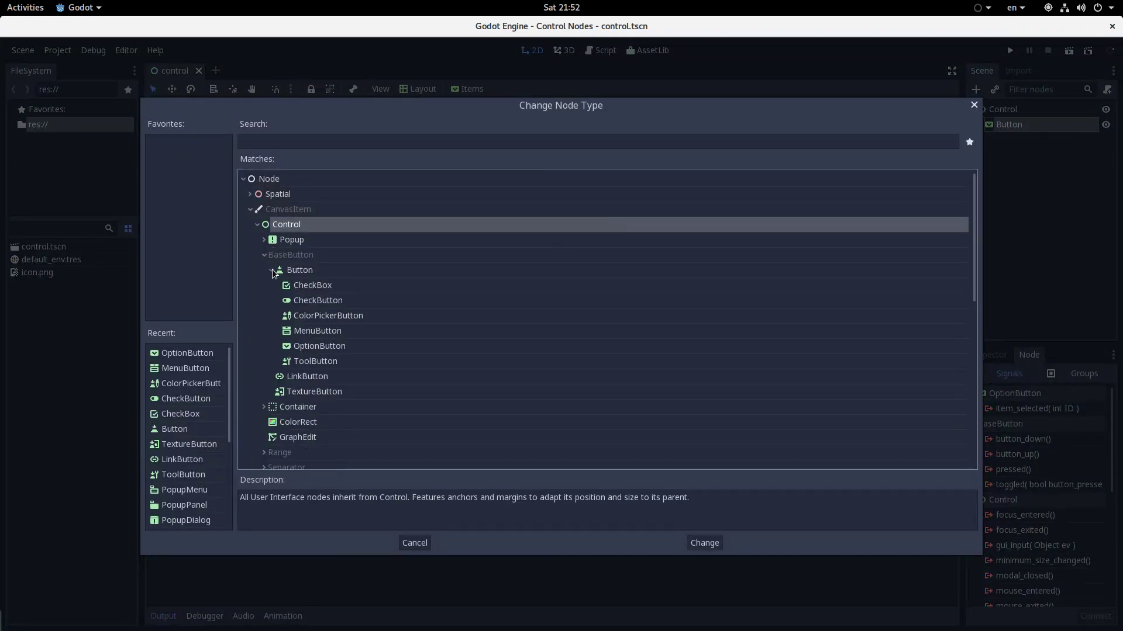
pyautogui.doubleClick(331, 363)
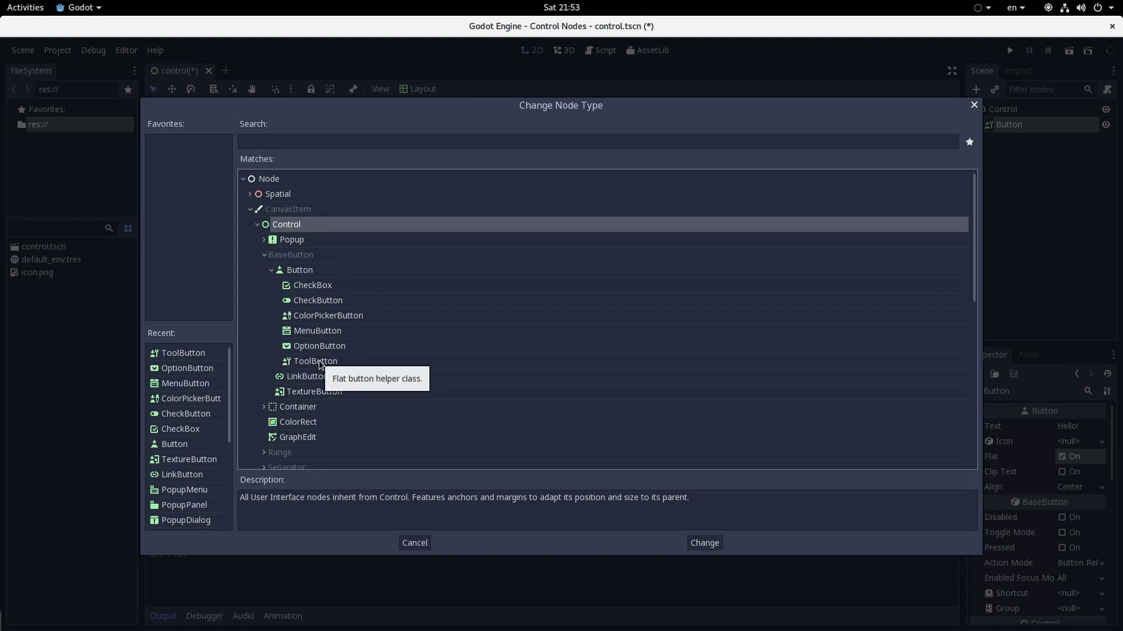
pyautogui.doubleClick(319, 360)
pyautogui.scroll(-4, 426, 240)
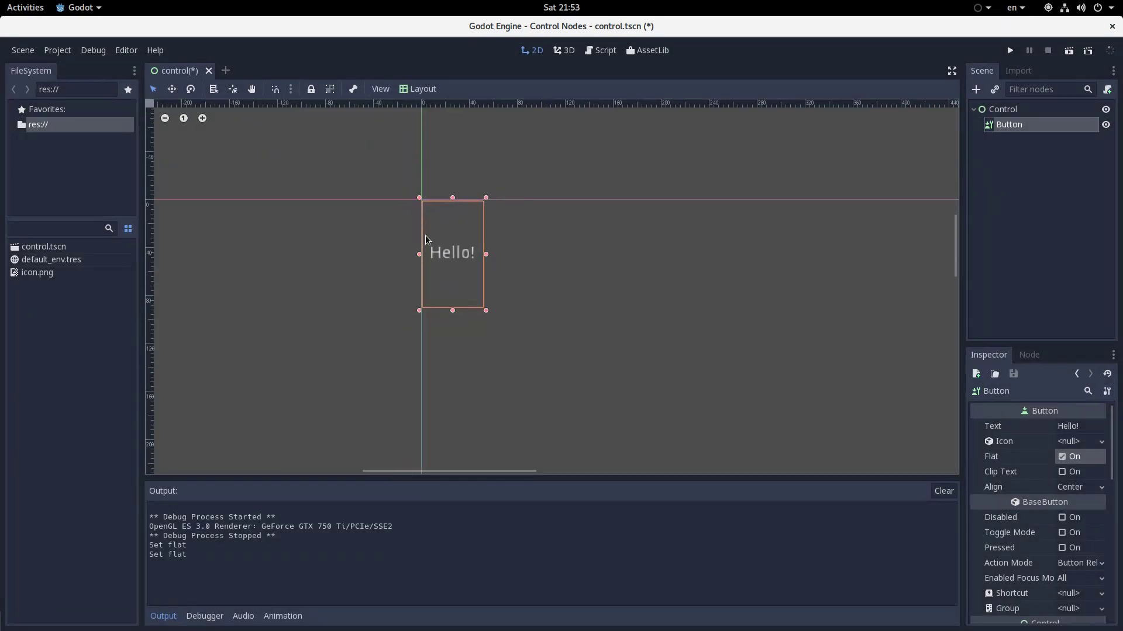
pyautogui.scroll(6, 425, 240)
# Toggle the Flat option off and back on in the Inspector.
pyautogui.click(1063, 457)
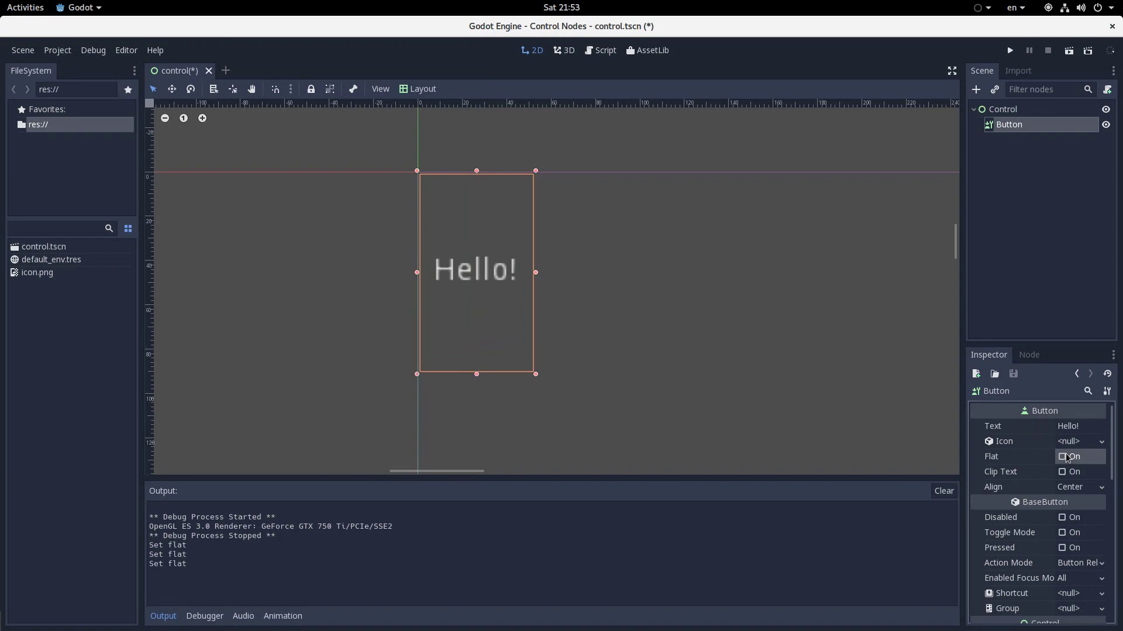
pyautogui.click(1063, 457)
pyautogui.rightClick(1031, 124)
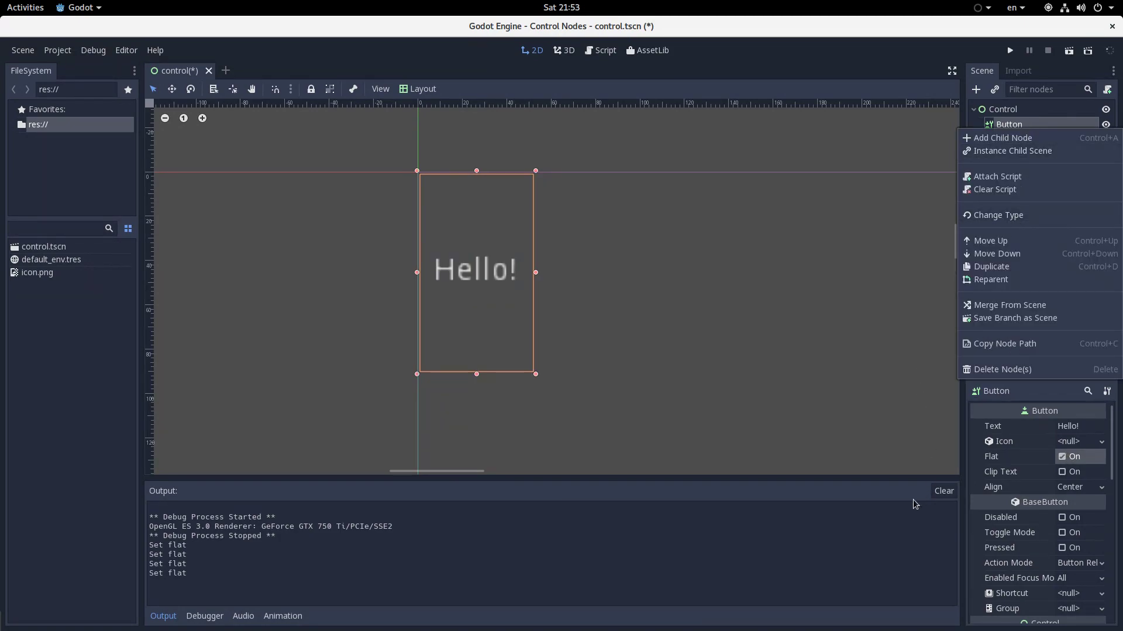
pyautogui.click(940, 498)
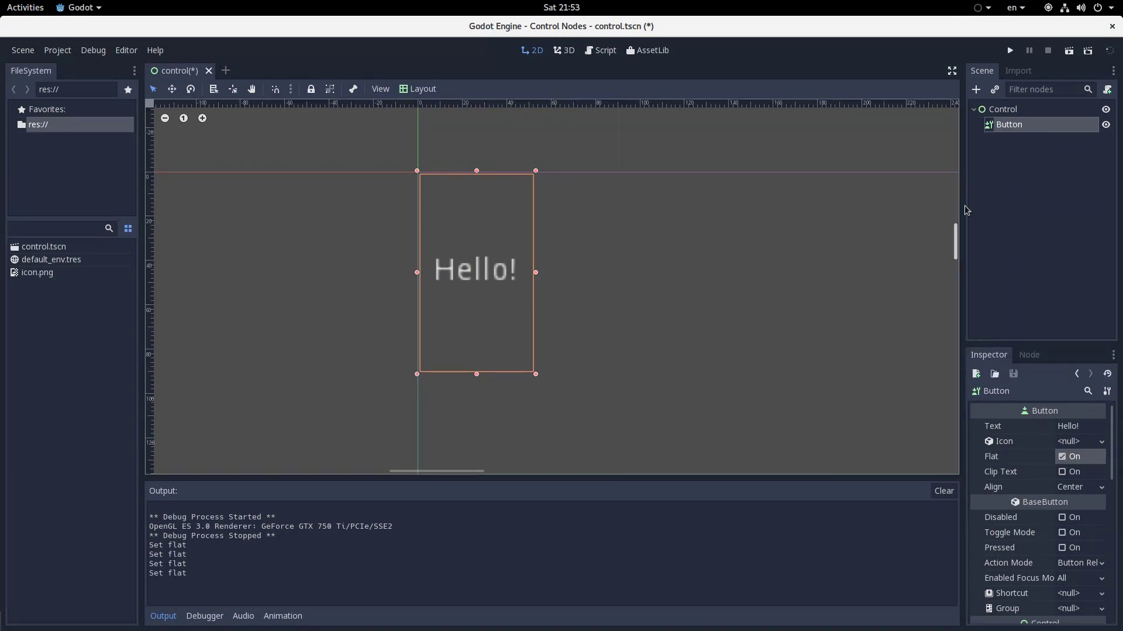
pyautogui.click(1075, 457)
pyautogui.click(1075, 456)
pyautogui.click(1075, 457)
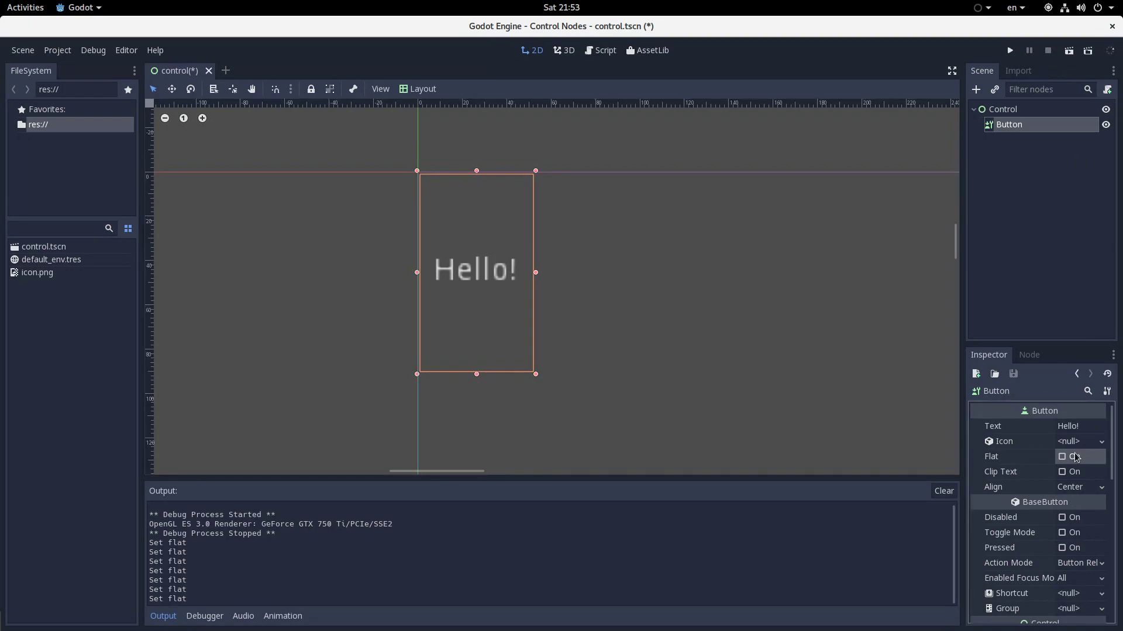
# Test-run the scene twice with Flat on, closing the game window each time.
pyautogui.press('F6')
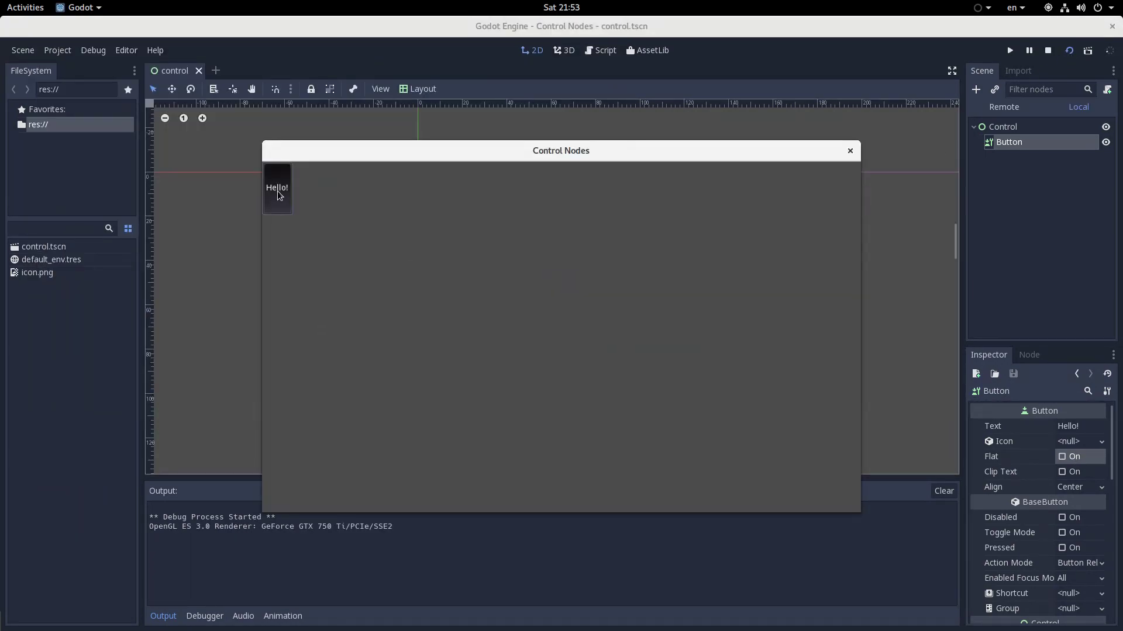
pyautogui.click(850, 151)
pyautogui.click(1074, 458)
pyautogui.click(1068, 51)
pyautogui.click(851, 152)
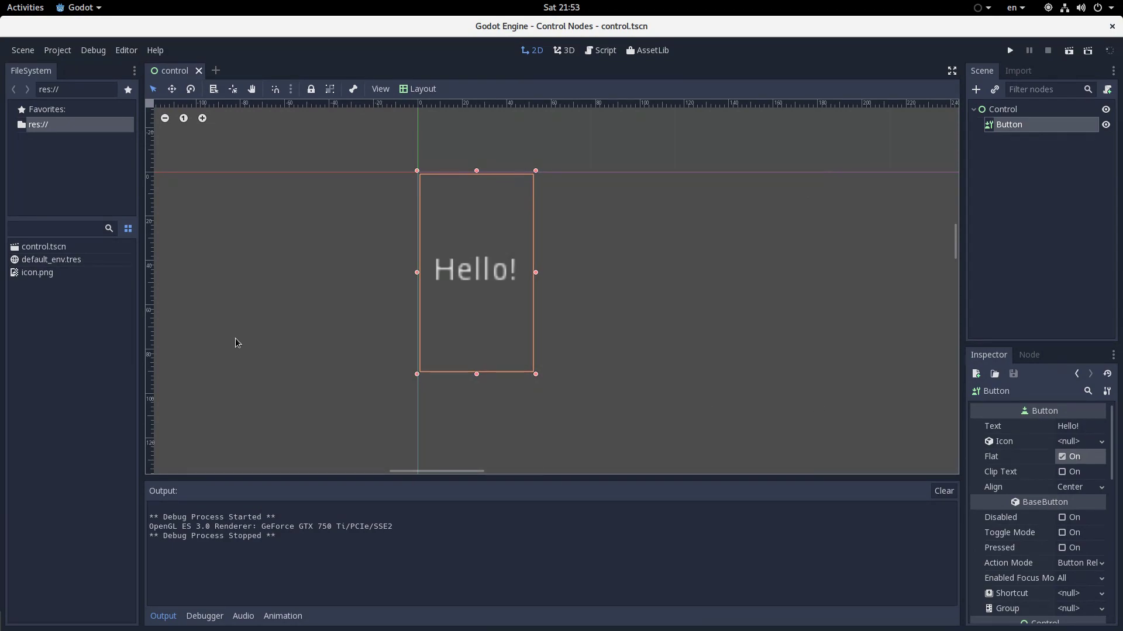
pyautogui.scroll(-1, 236, 343)
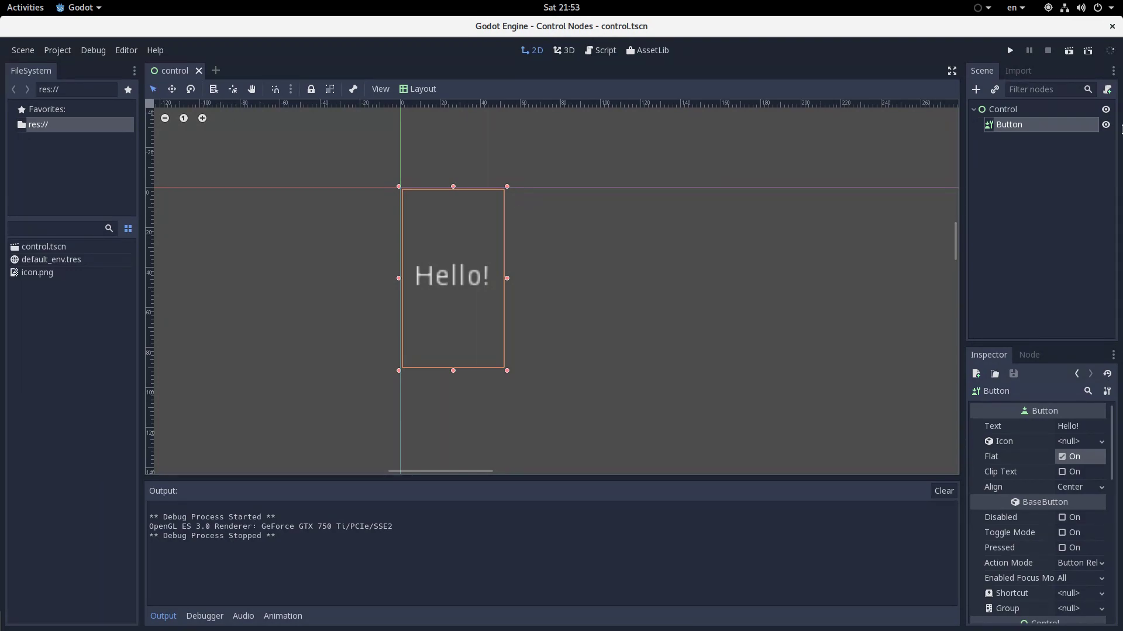
# Change the Button node's type to LinkButton under Control > BaseButton, comparing the type descriptions.
pyautogui.rightClick(1047, 124)
pyautogui.click(1022, 212)
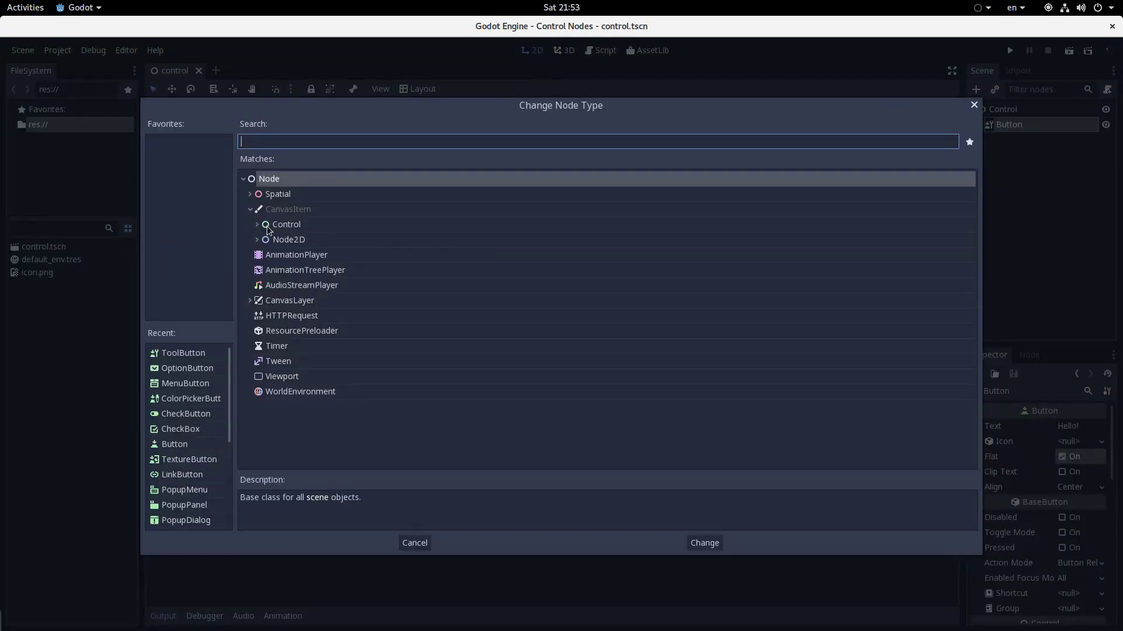
pyautogui.click(256, 226)
pyautogui.click(264, 256)
pyautogui.click(301, 271)
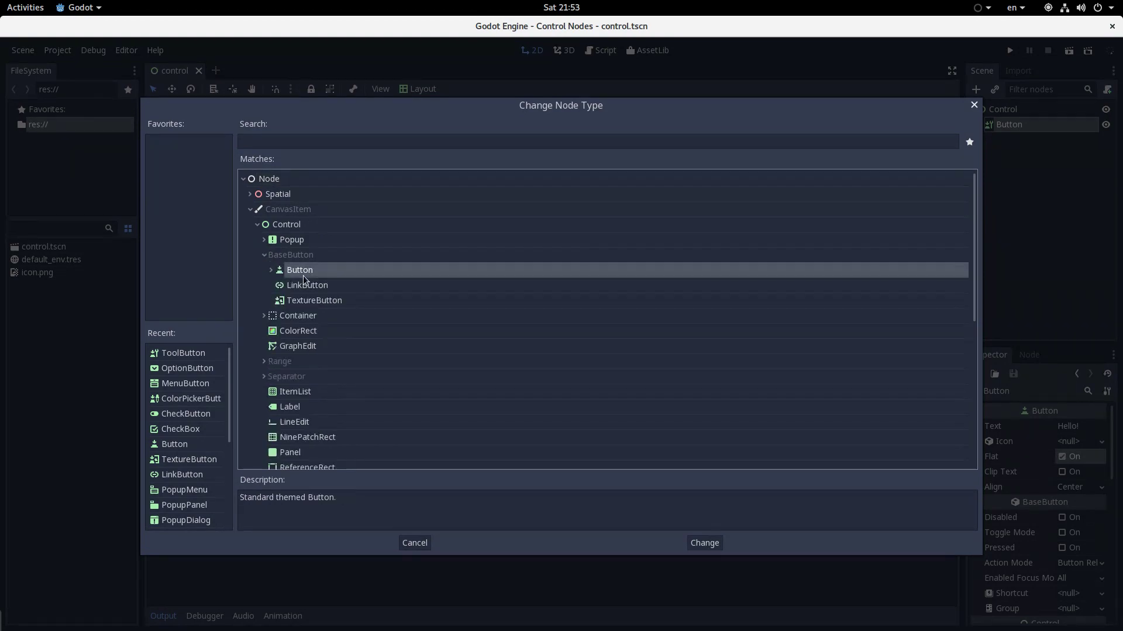
pyautogui.click(303, 286)
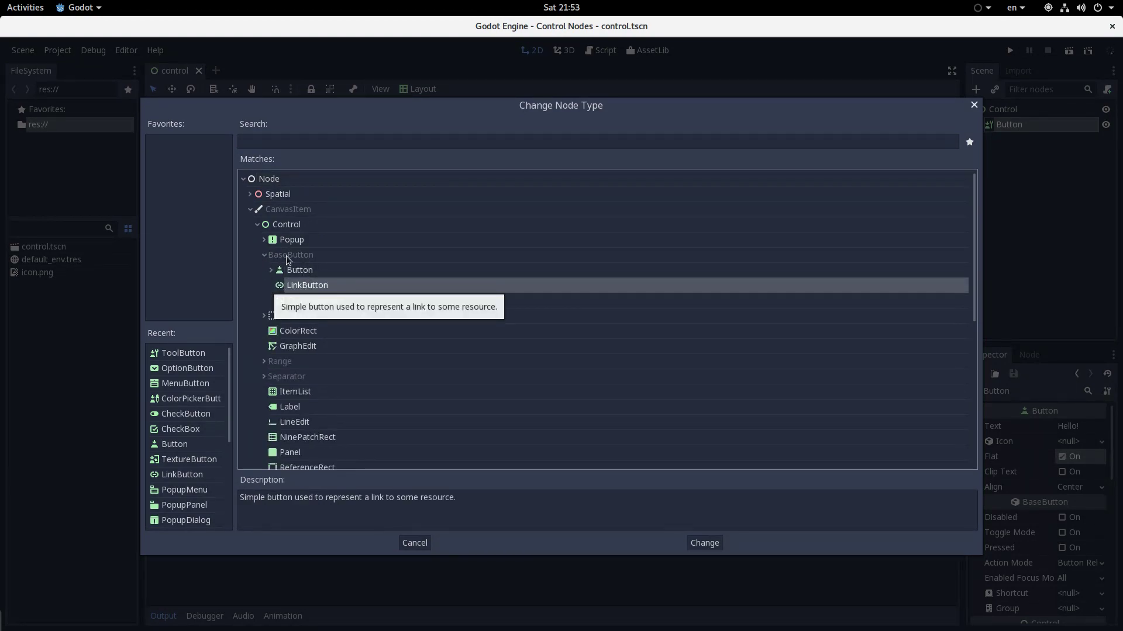
pyautogui.doubleClick(310, 285)
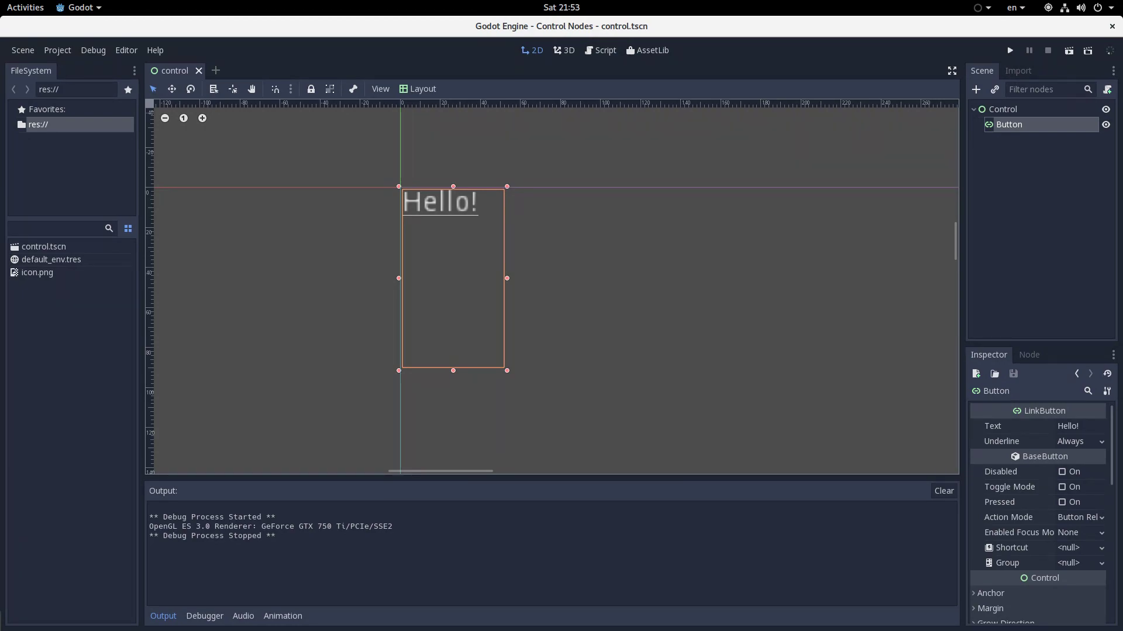
# Set the LinkButton's Underline property to On Hover in the Inspector.
pyautogui.click(1029, 358)
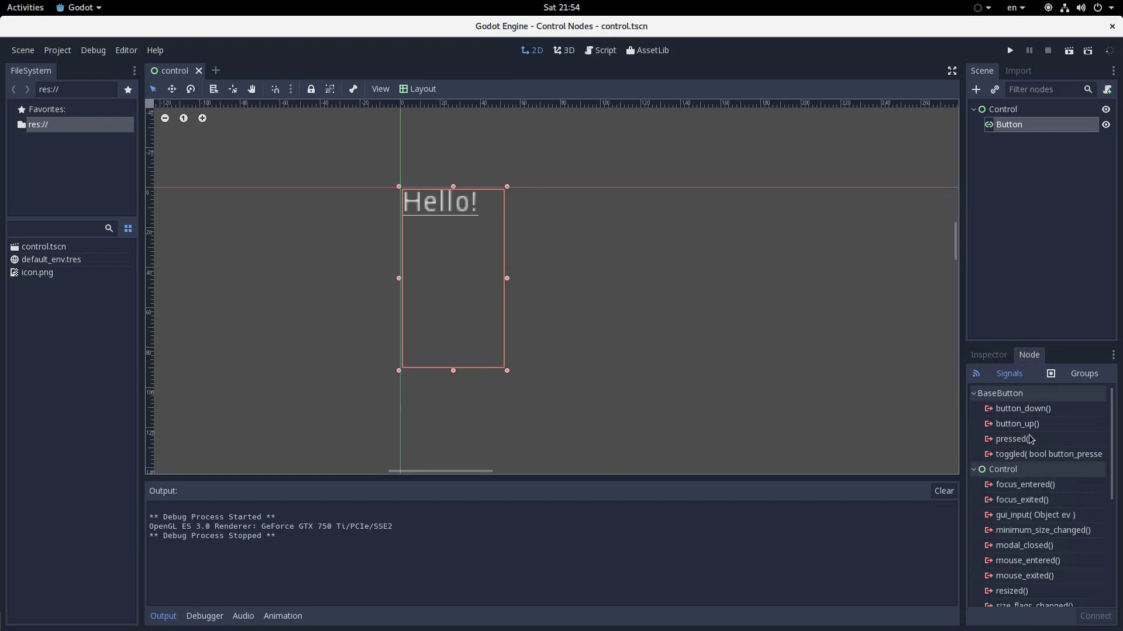
pyautogui.click(994, 356)
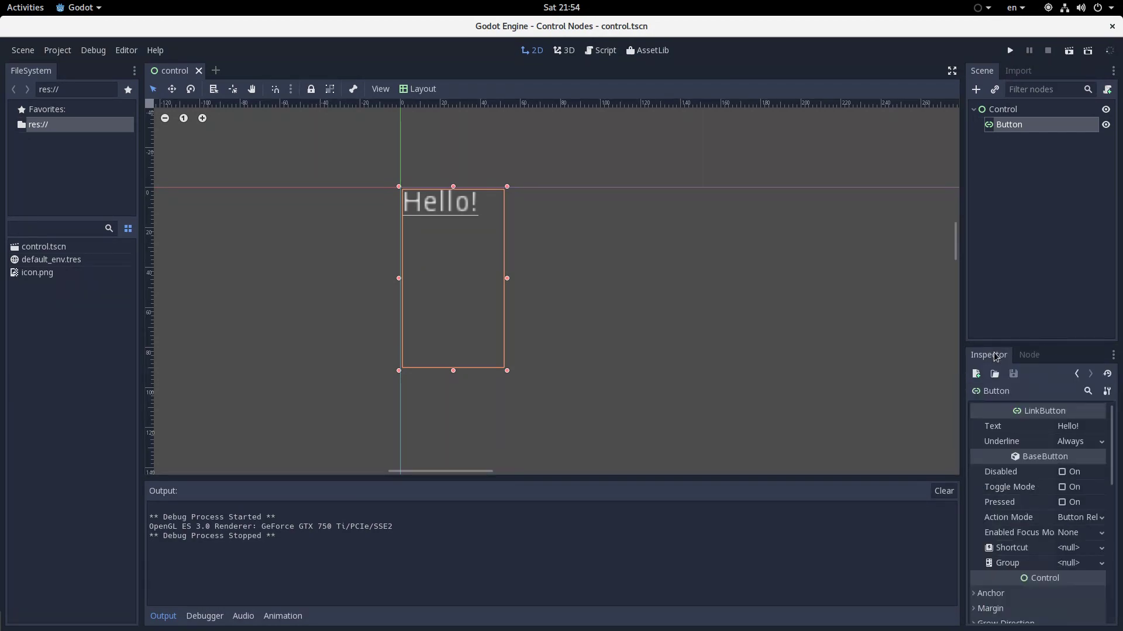
pyautogui.click(1078, 444)
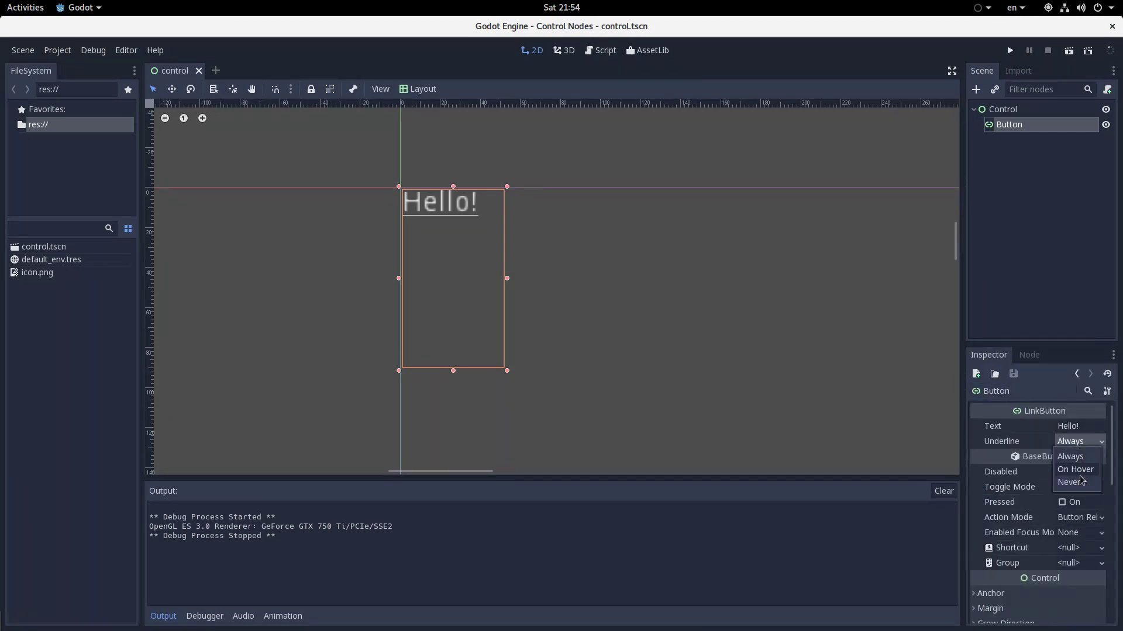
pyautogui.click(1076, 469)
# Run the scene to test the link, then close the game window.
pyautogui.click(1069, 51)
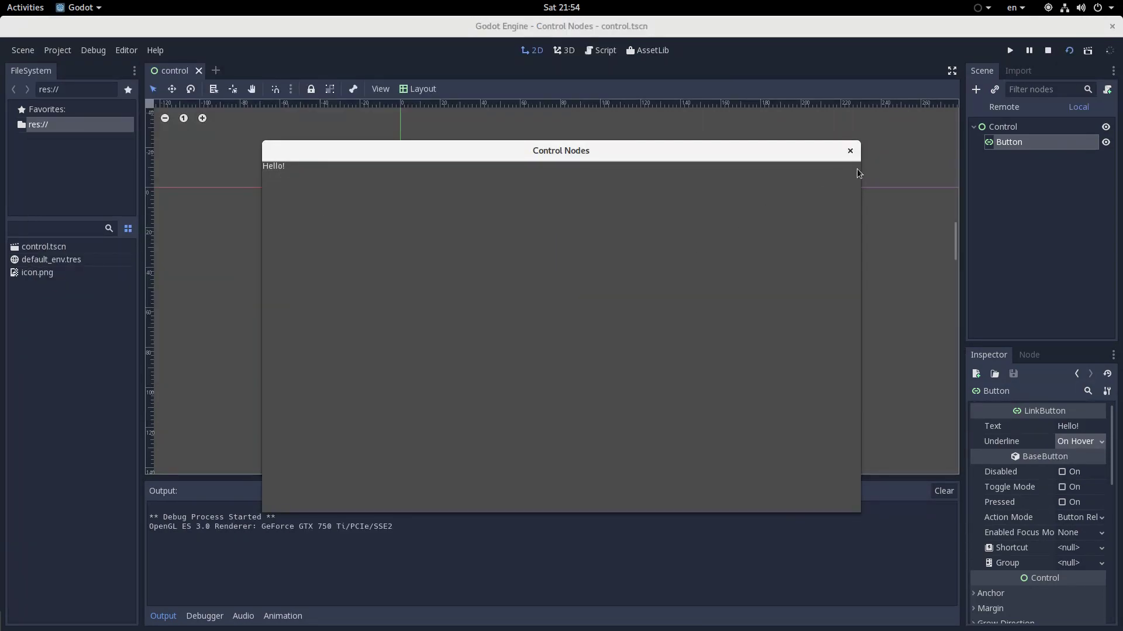
pyautogui.hotkey('alt', 'F4')
pyautogui.rightClick(1008, 121)
# Change the node to a TextureButton and widen its box to the right.
pyautogui.click(997, 208)
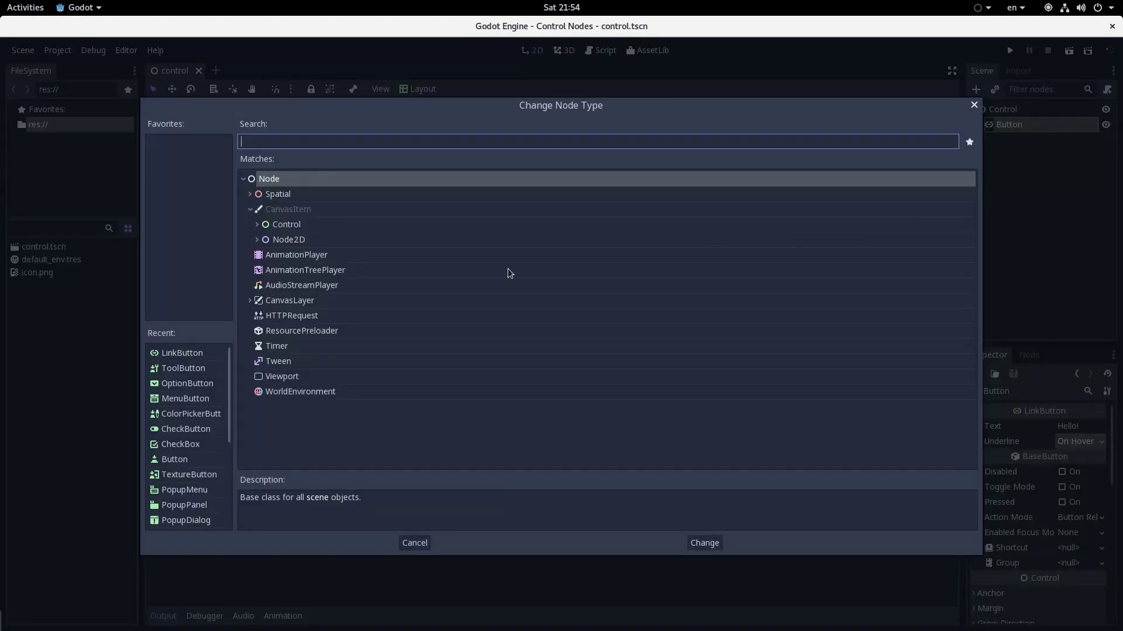
pyautogui.click(258, 225)
pyautogui.click(264, 254)
pyautogui.doubleClick(288, 301)
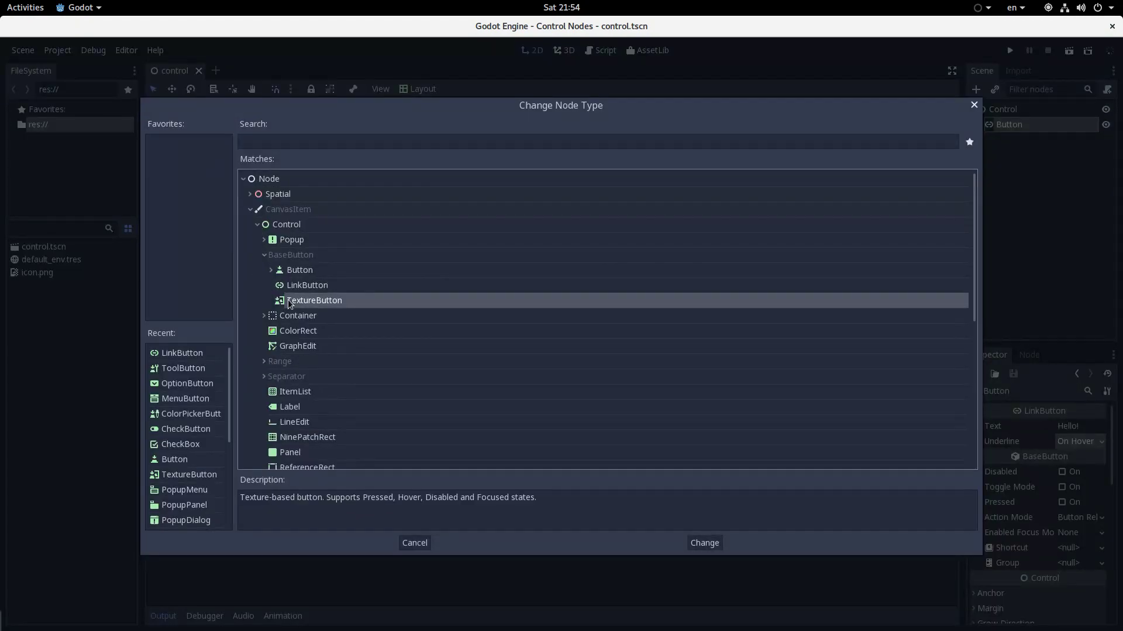
pyautogui.moveTo(507, 281); pyautogui.dragTo(777, 279)
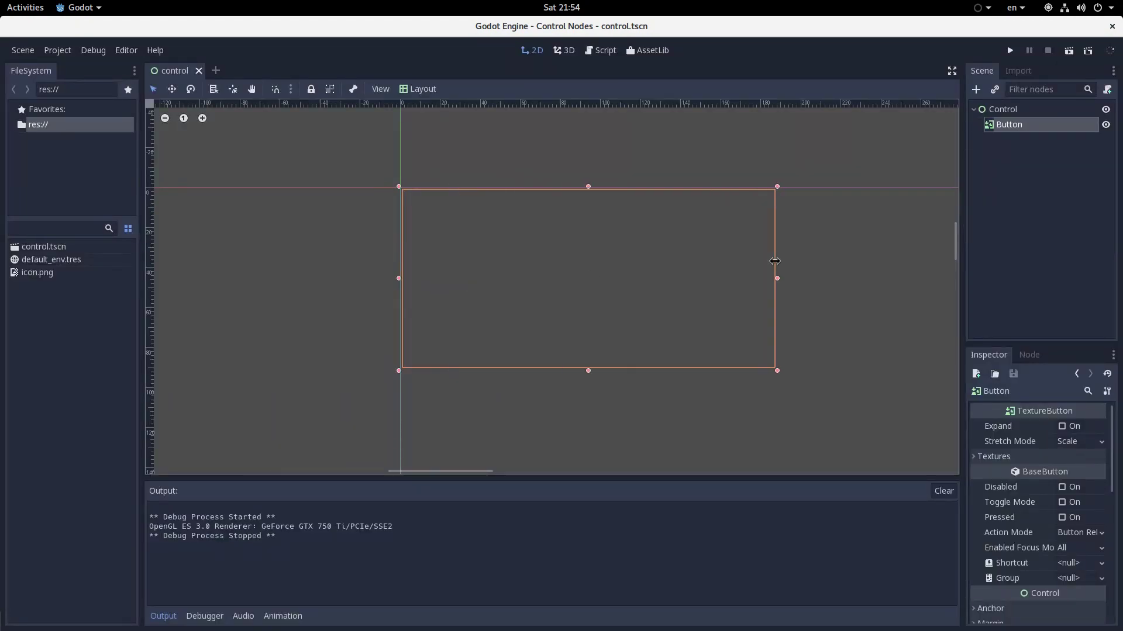
pyautogui.scroll(-8, 462, 309)
pyautogui.scroll(5, 599, 321)
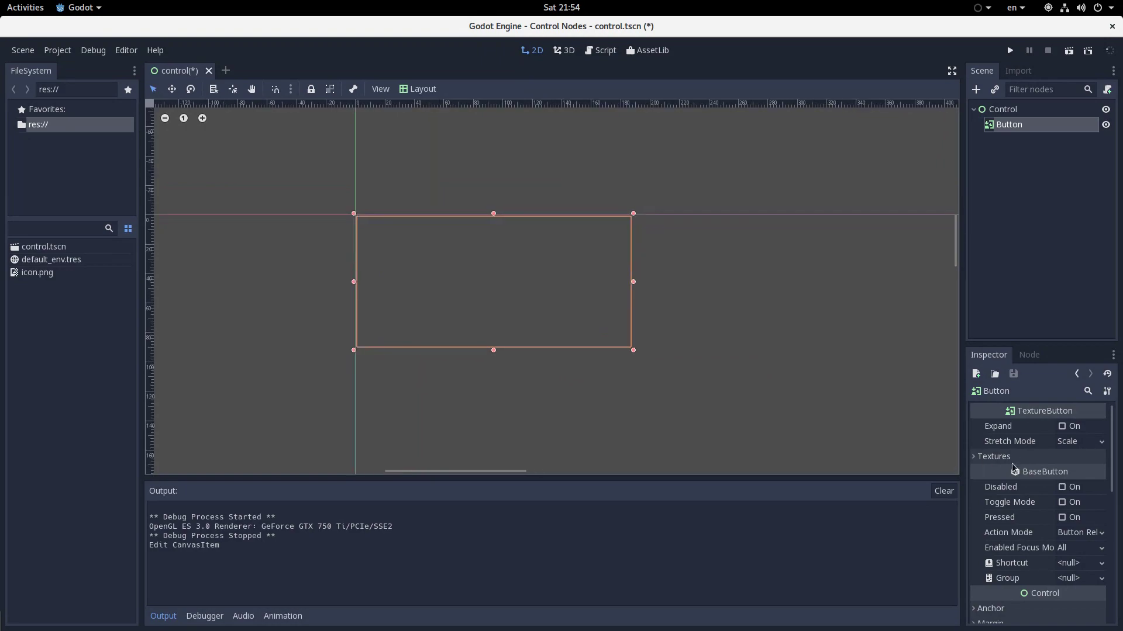
# Load icon.png as the Normal texture and resize the button's box.
pyautogui.click(1046, 456)
pyautogui.click(1071, 472)
pyautogui.click(1045, 603)
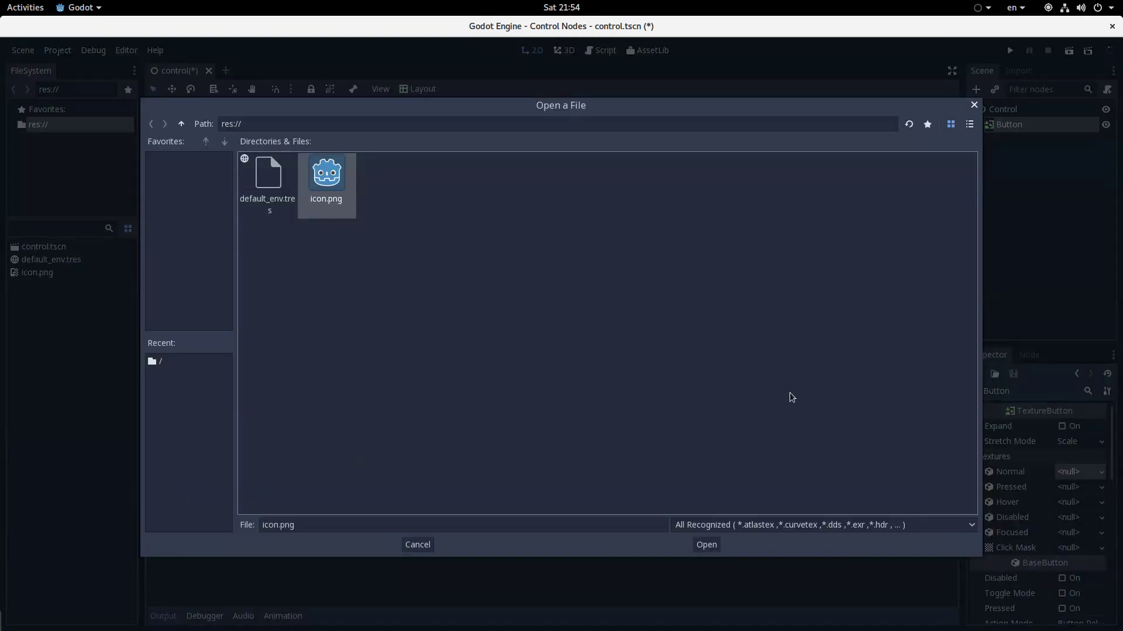
pyautogui.doubleClick(329, 208)
pyautogui.scroll(-3, 618, 334)
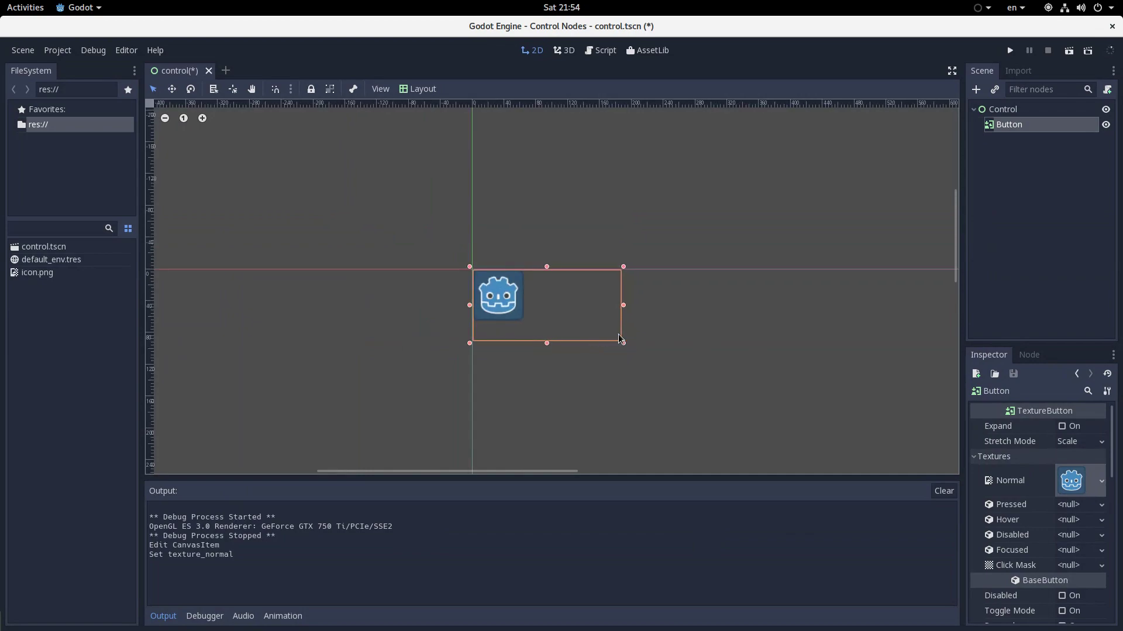
pyautogui.scroll(3, 618, 335)
pyautogui.moveTo(623, 349); pyautogui.dragTo(748, 389)
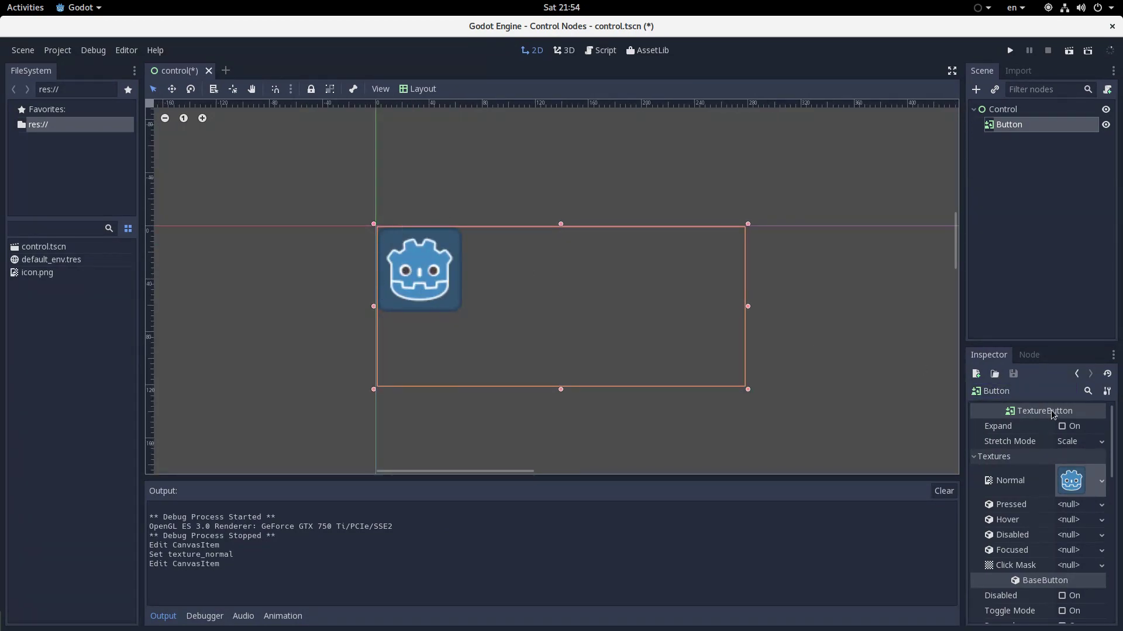
# Check the Pressed texture slot and zoom the viewport to examine the button.
pyautogui.click(1078, 508)
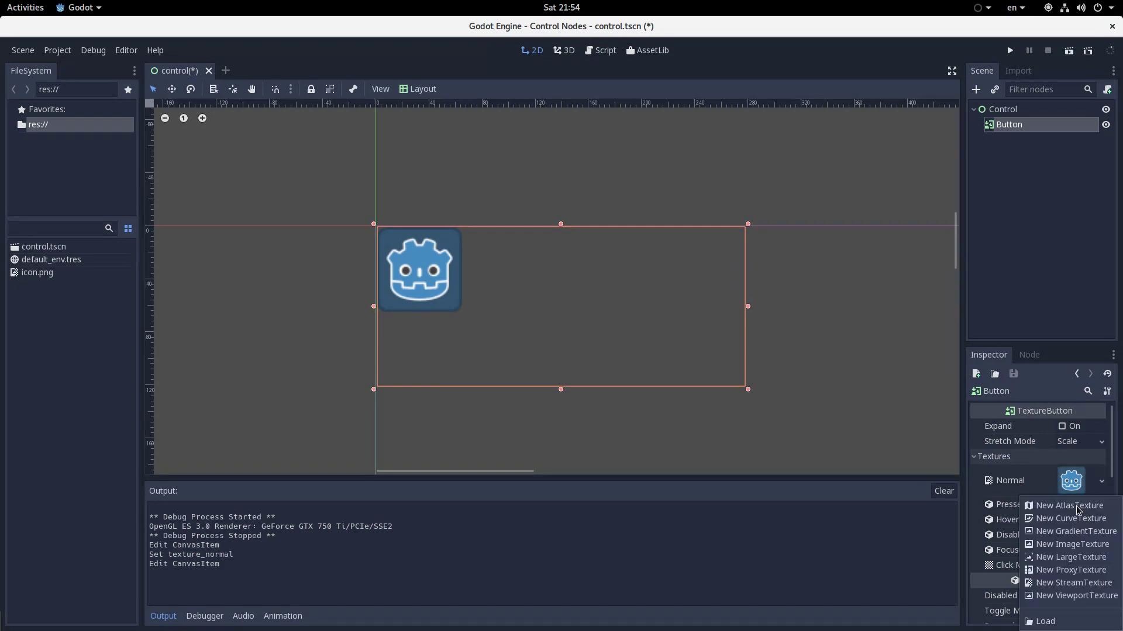
pyautogui.click(972, 513)
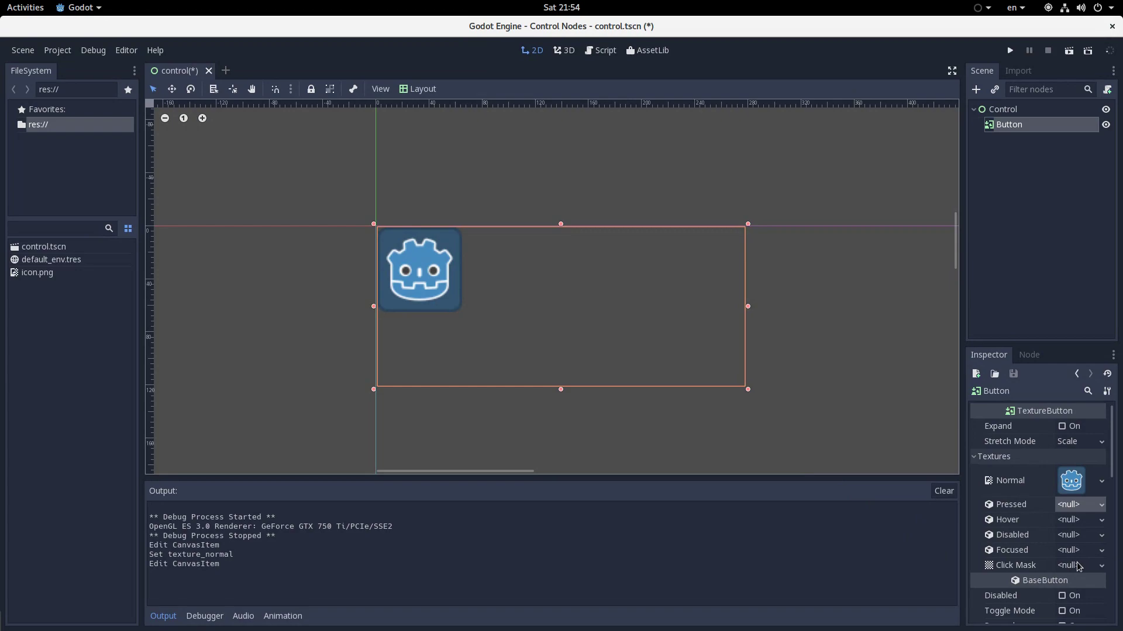
pyautogui.scroll(3, 468, 272)
pyautogui.scroll(3, 313, 221)
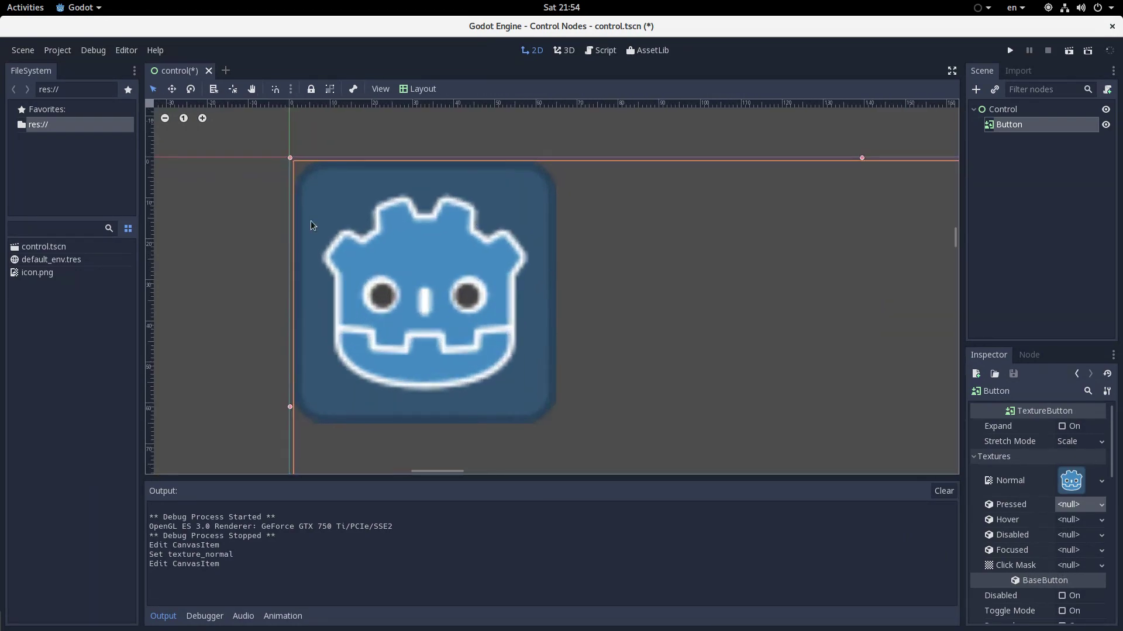
pyautogui.scroll(-6, 456, 388)
pyautogui.keyDown('ctrl'); pyautogui.scroll(-5, 544, 286); pyautogui.keyUp('ctrl')
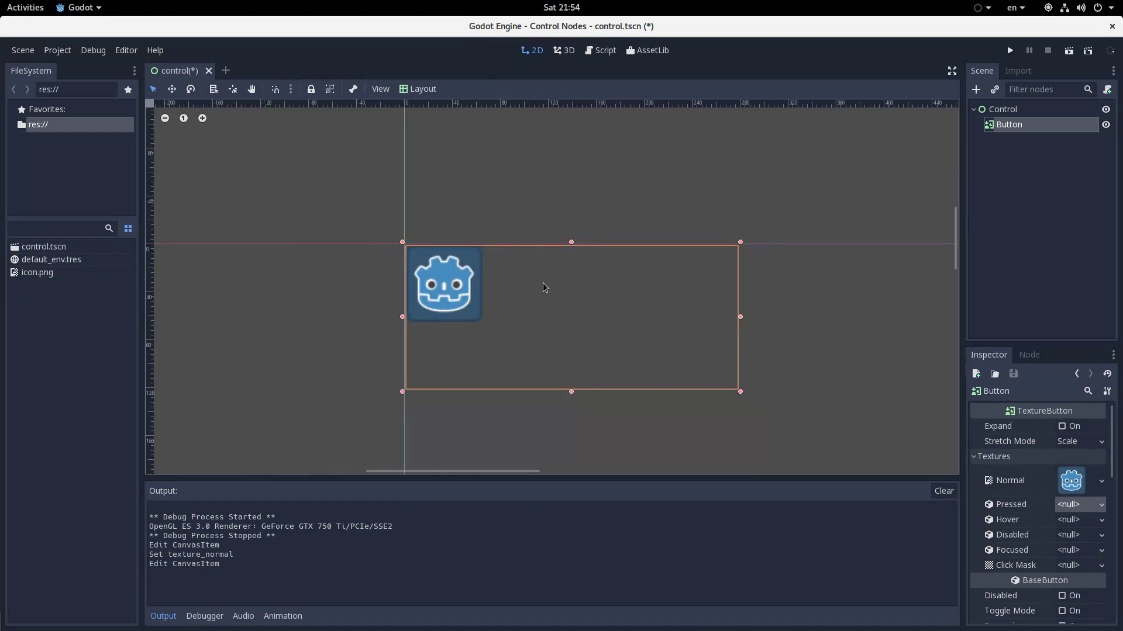
pyautogui.scroll(1, 739, 387)
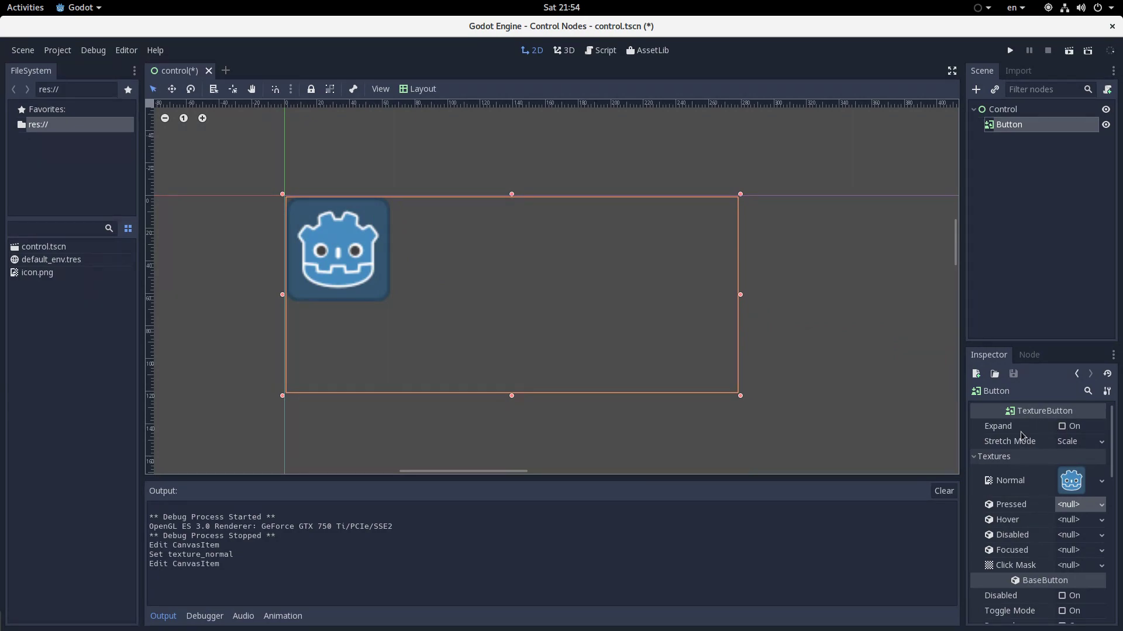
# Toggle Expand, enlarge the button, and try the Tile and Keep stretch modes.
pyautogui.click(1066, 428)
pyautogui.click(1060, 428)
pyautogui.click(1061, 428)
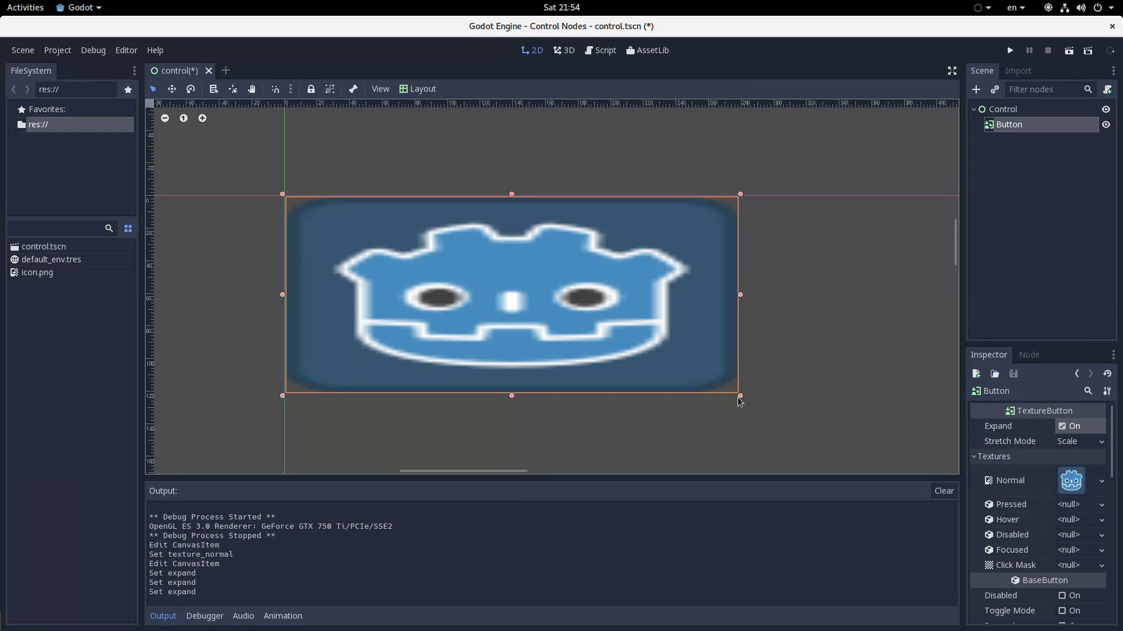
pyautogui.moveTo(736, 404); pyautogui.dragTo(789, 440)
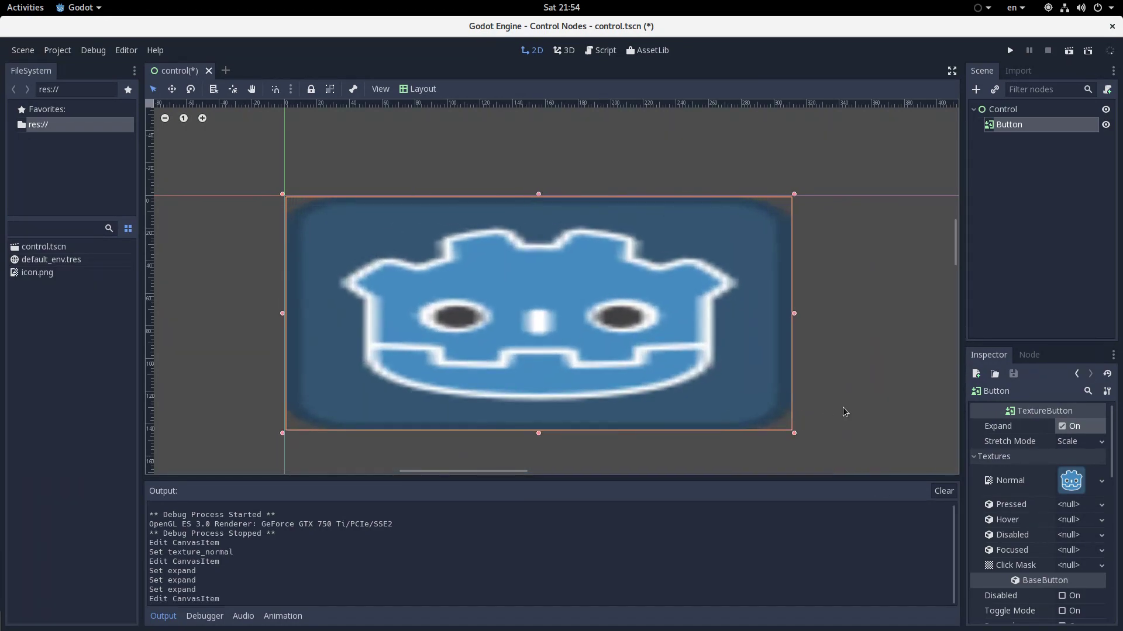
pyautogui.click(1070, 443)
pyautogui.click(1066, 470)
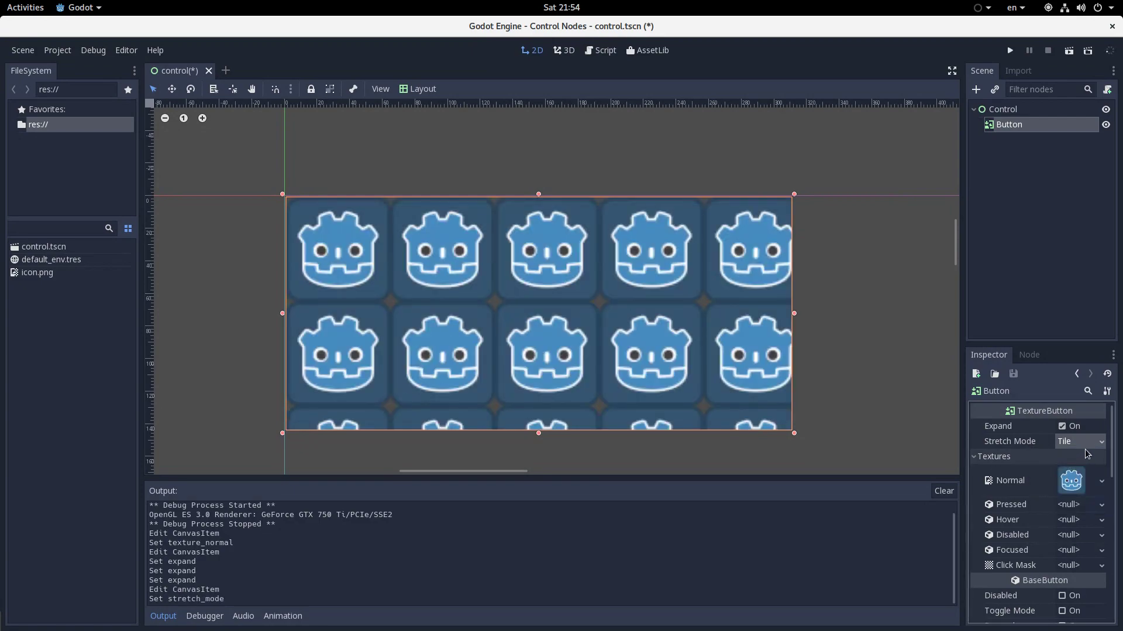
pyautogui.click(1081, 442)
pyautogui.click(1065, 483)
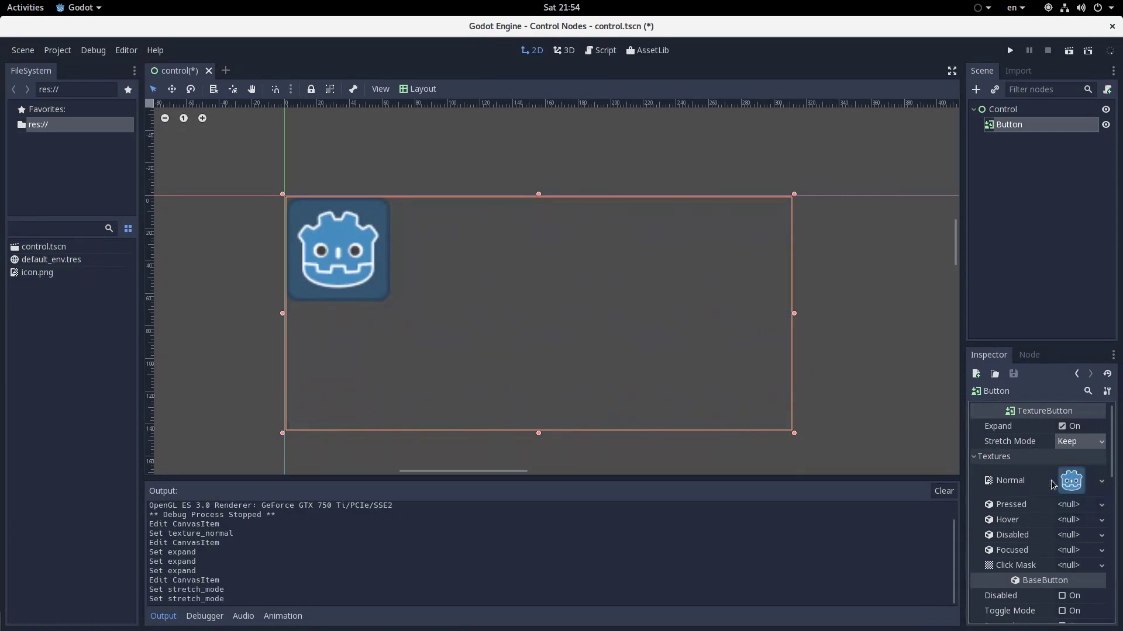
# Re-enable Expand and try Keep Centered, Keep Aspect and Keep Aspect Centered stretch modes.
pyautogui.click(1062, 426)
pyautogui.click(1062, 426)
pyautogui.click(1080, 442)
pyautogui.click(1077, 495)
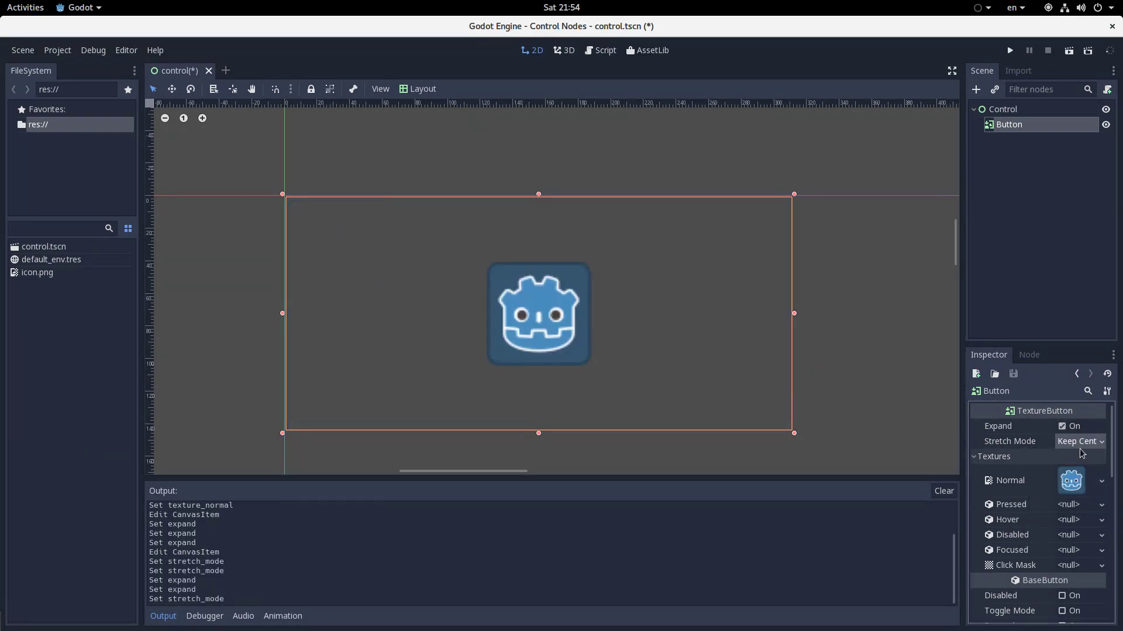
pyautogui.click(1080, 442)
pyautogui.click(1065, 508)
pyautogui.click(1079, 442)
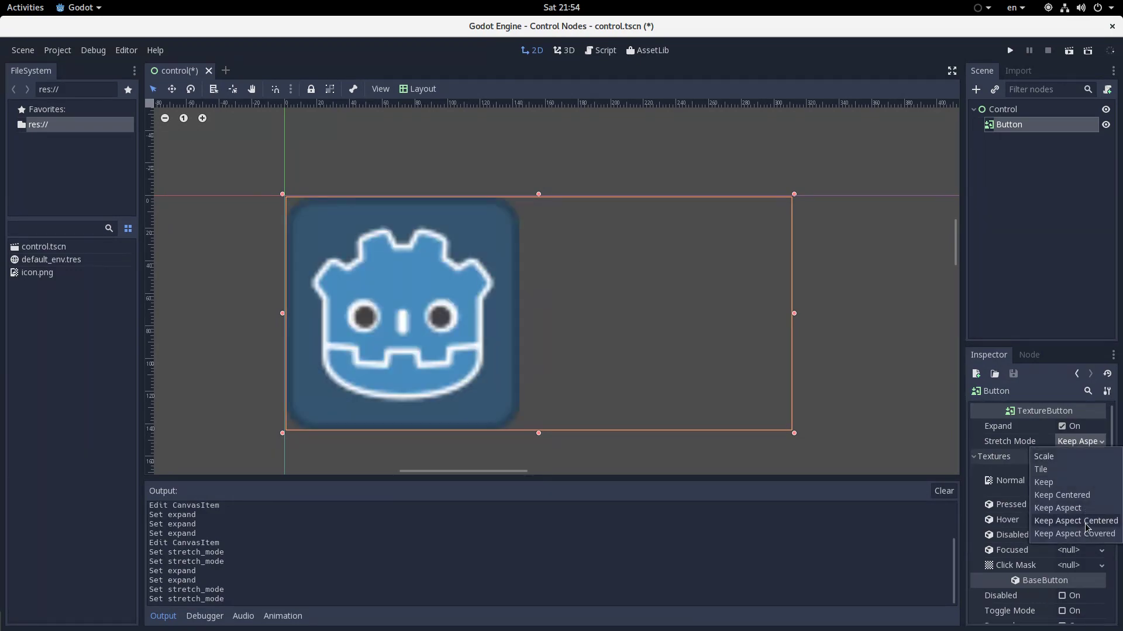
pyautogui.click(1074, 521)
# Try Keep Aspect Covered and Tile, then return to Scale with Expand off.
pyautogui.click(1079, 442)
pyautogui.click(1079, 534)
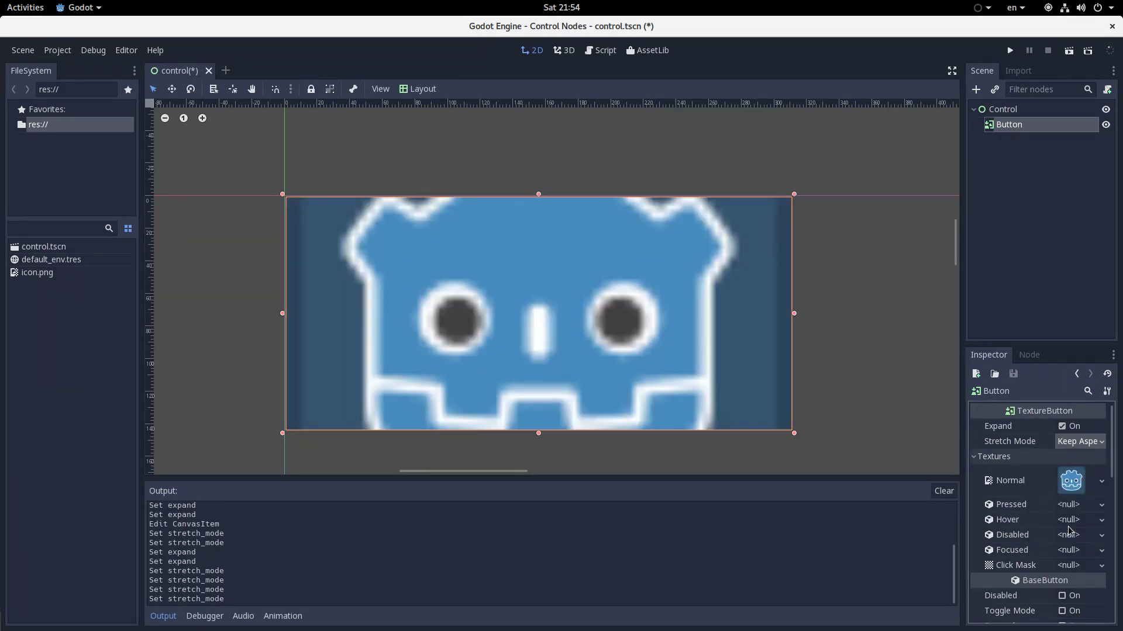
pyautogui.click(1079, 442)
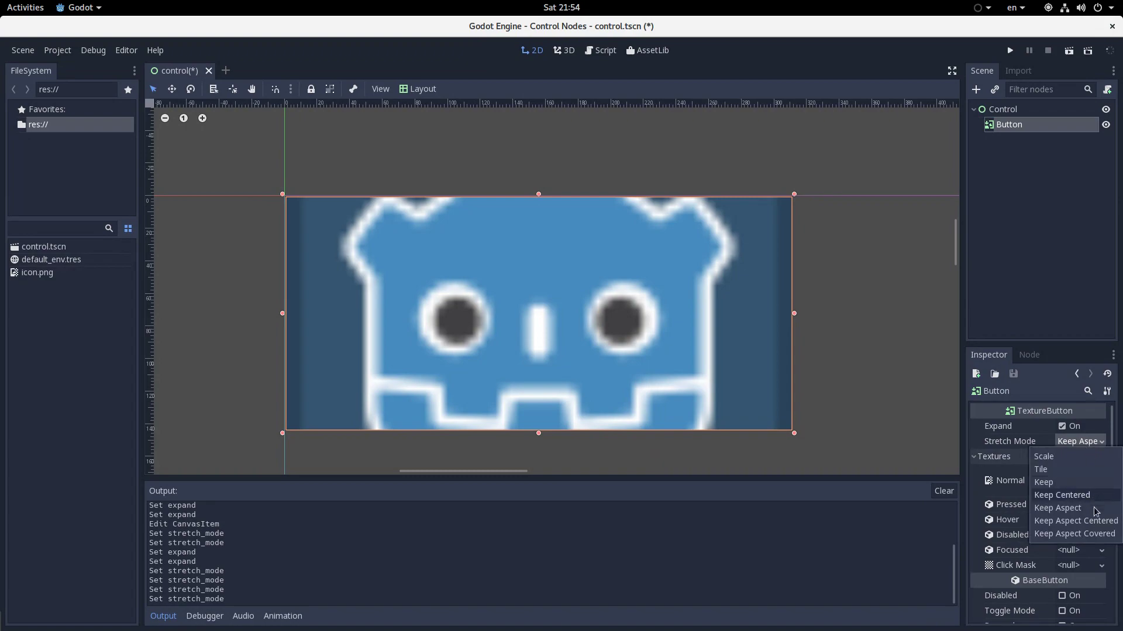
pyautogui.click(1074, 470)
pyautogui.click(1079, 442)
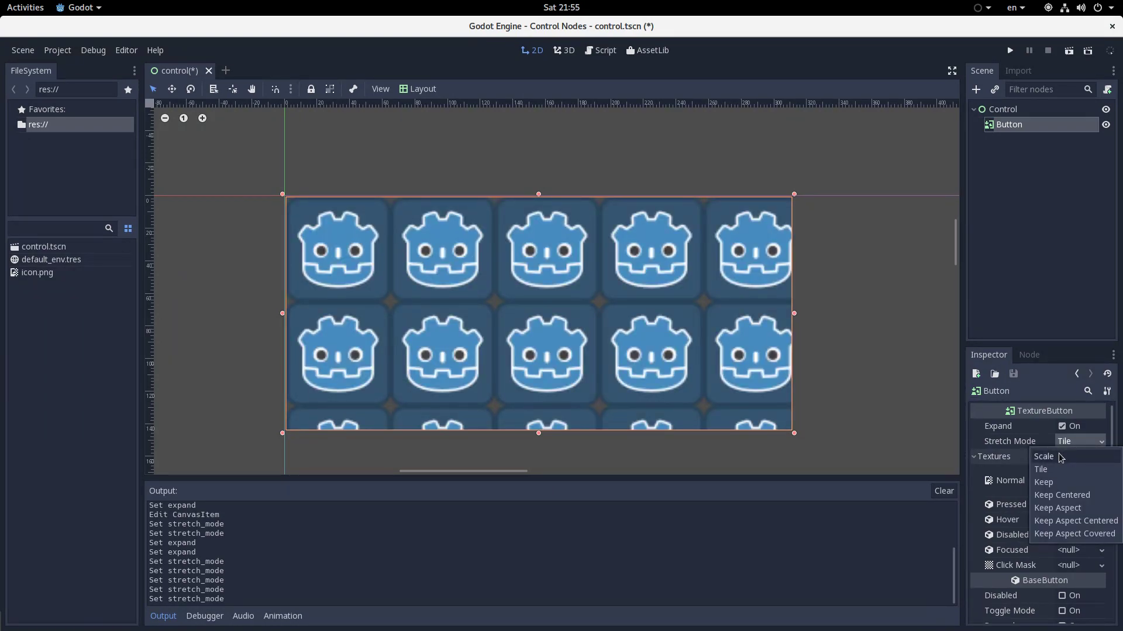
pyautogui.click(1061, 457)
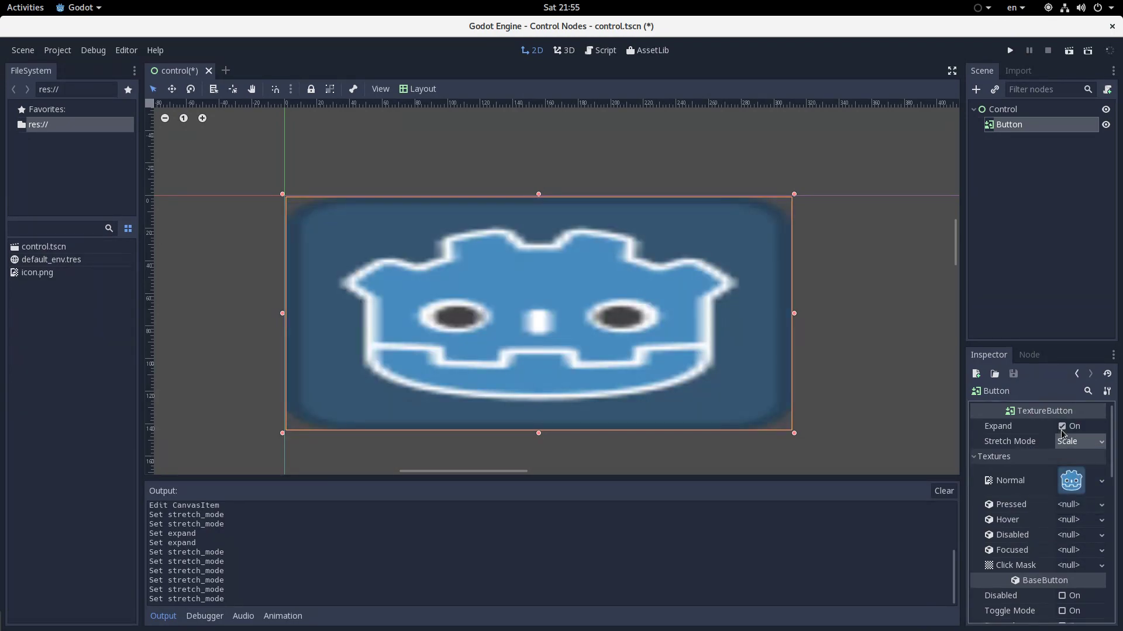
pyautogui.click(1062, 426)
# Shrink the TextureButton to the icon's size, then widen it well past the icon.
pyautogui.moveTo(794, 432); pyautogui.dragTo(393, 304)
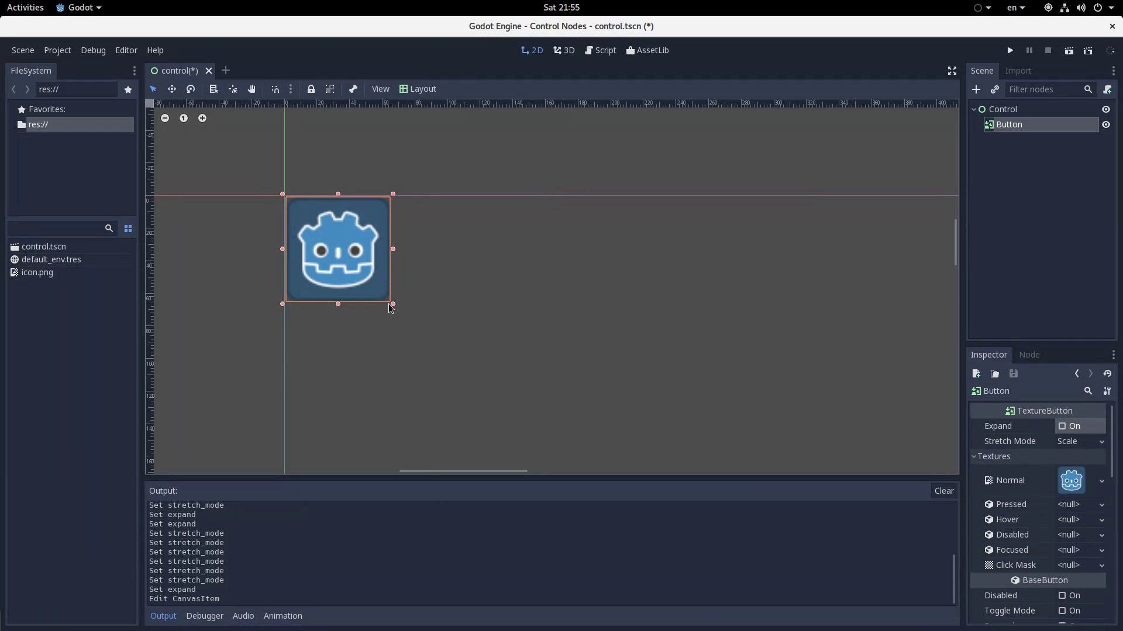
pyautogui.moveTo(389, 303); pyautogui.dragTo(709, 373)
pyautogui.scroll(-3, 407, 180)
pyautogui.scroll(6, 407, 183)
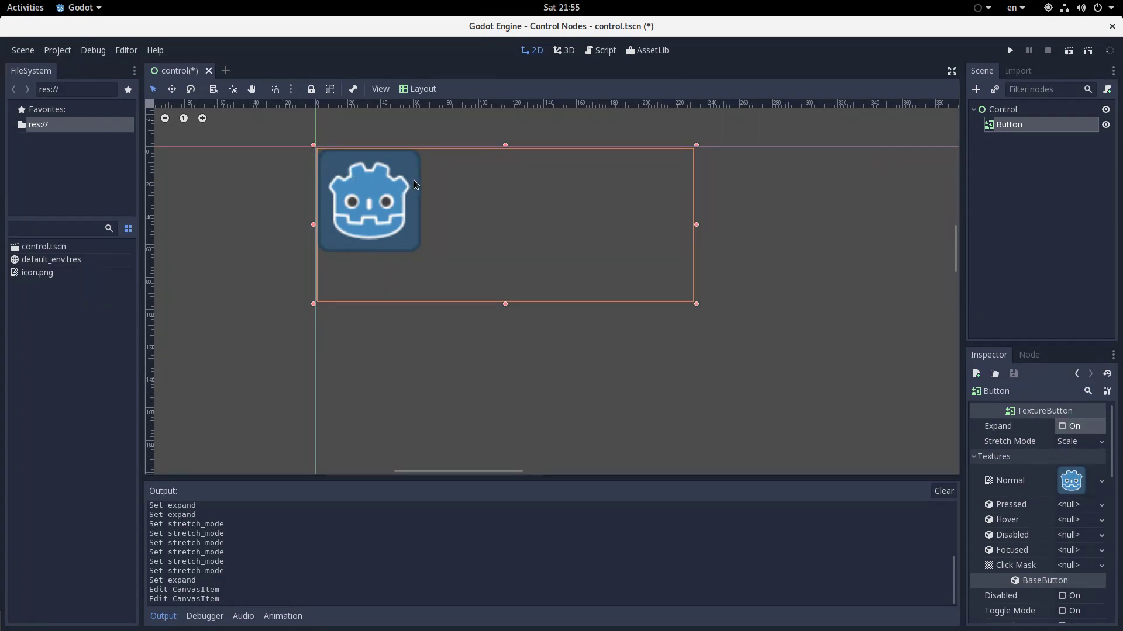
pyautogui.scroll(-6, 424, 161)
pyautogui.scroll(4, 408, 186)
# Move the TextureButton down and to the right in the viewport.
pyautogui.moveTo(407, 186); pyautogui.dragTo(443, 235)
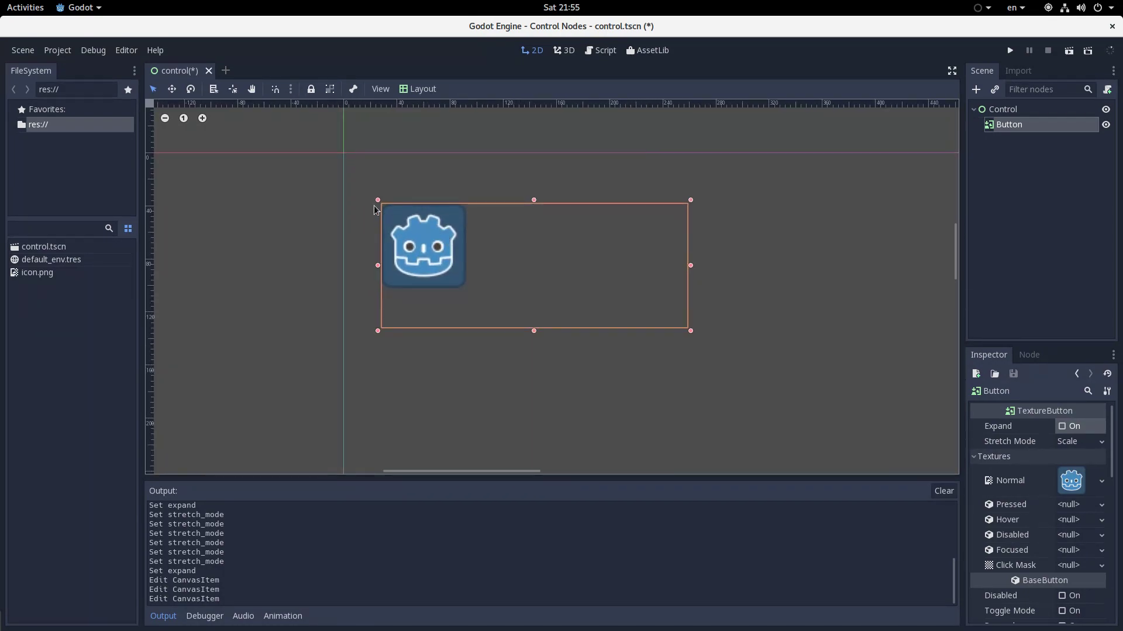
pyautogui.moveTo(423, 211); pyautogui.dragTo(424, 210)
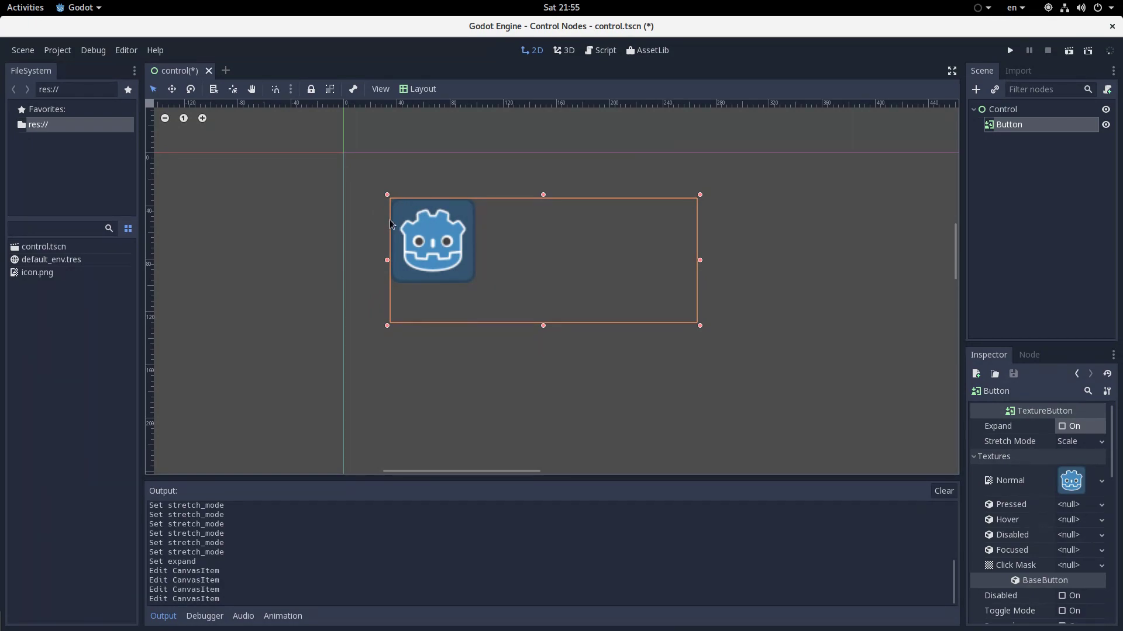
pyautogui.moveTo(38, 273); pyautogui.dragTo(29, 445)
pyautogui.scroll(-1, 1030, 549)
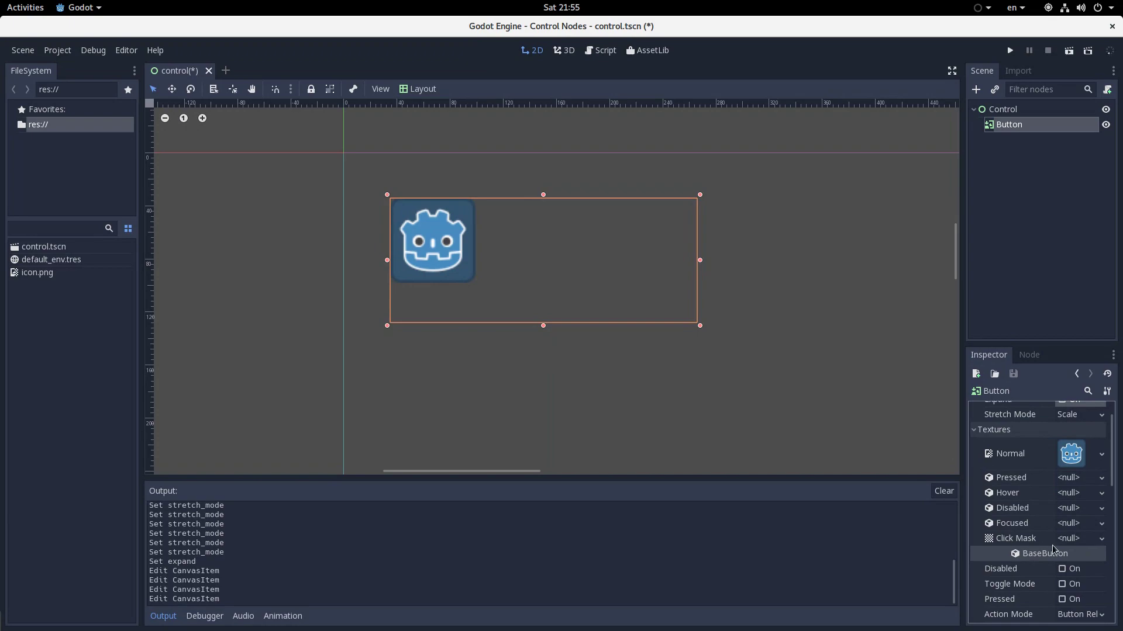
pyautogui.click(1079, 539)
pyautogui.click(1032, 544)
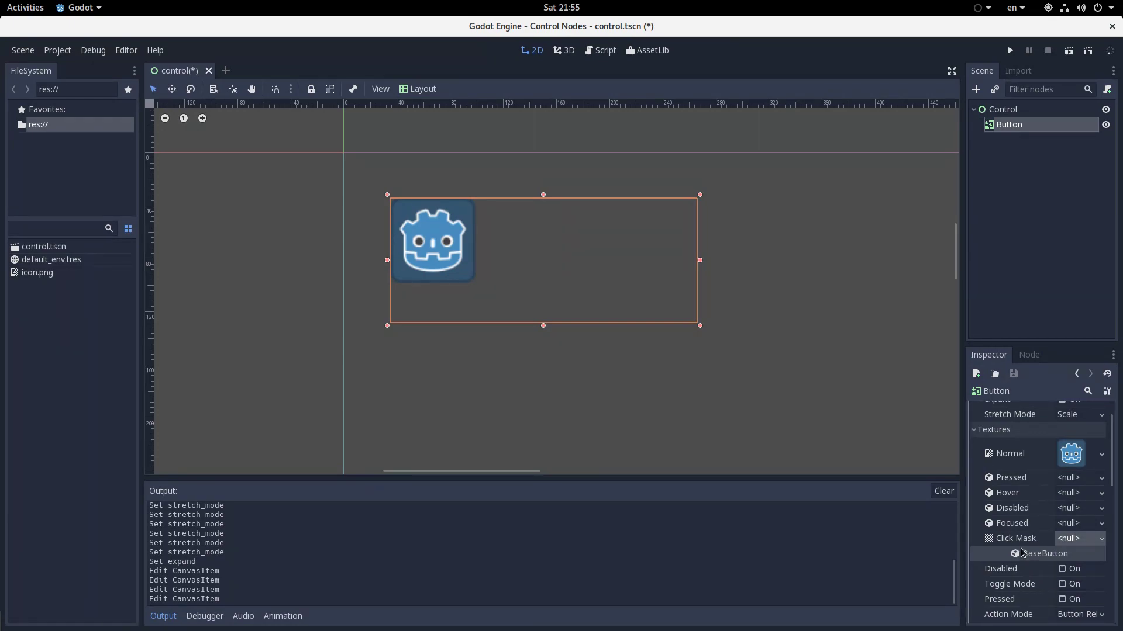
pyautogui.scroll(-2, 1035, 535)
pyautogui.scroll(3, 426, 220)
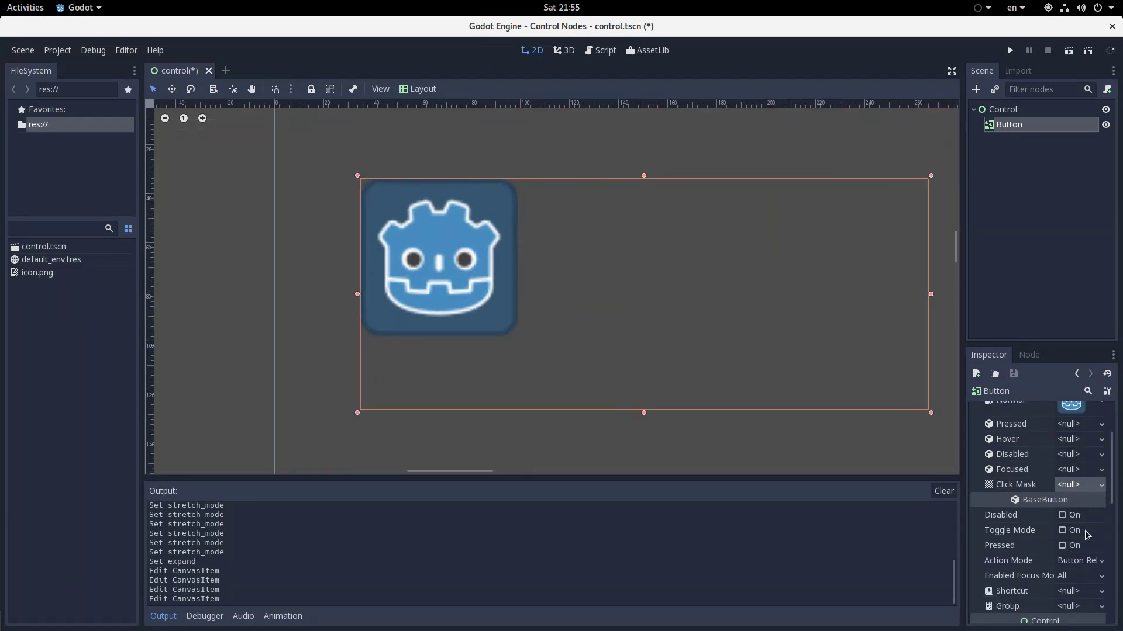
pyautogui.scroll(3, 388, 204)
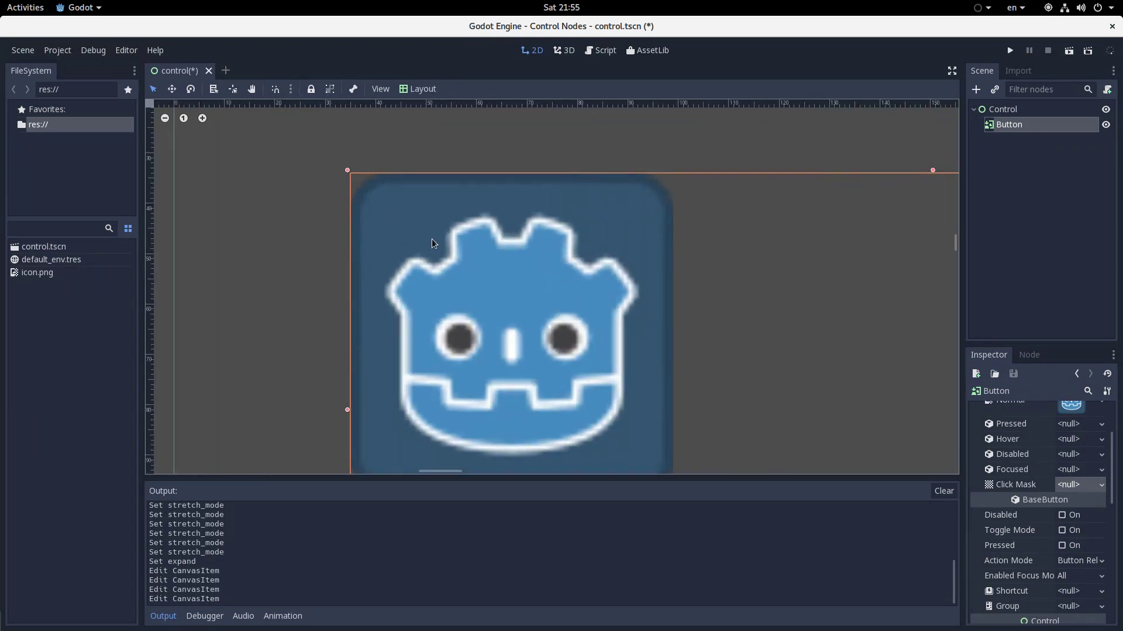
pyautogui.scroll(-4, 361, 193)
pyautogui.scroll(3, 347, 184)
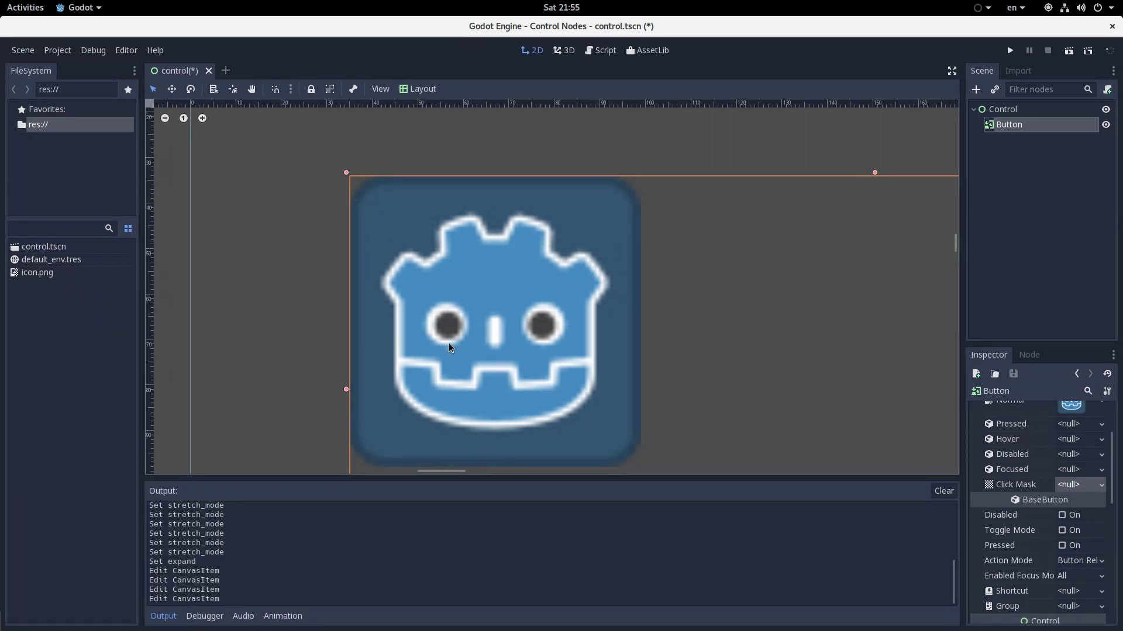
pyautogui.scroll(-5, 539, 237)
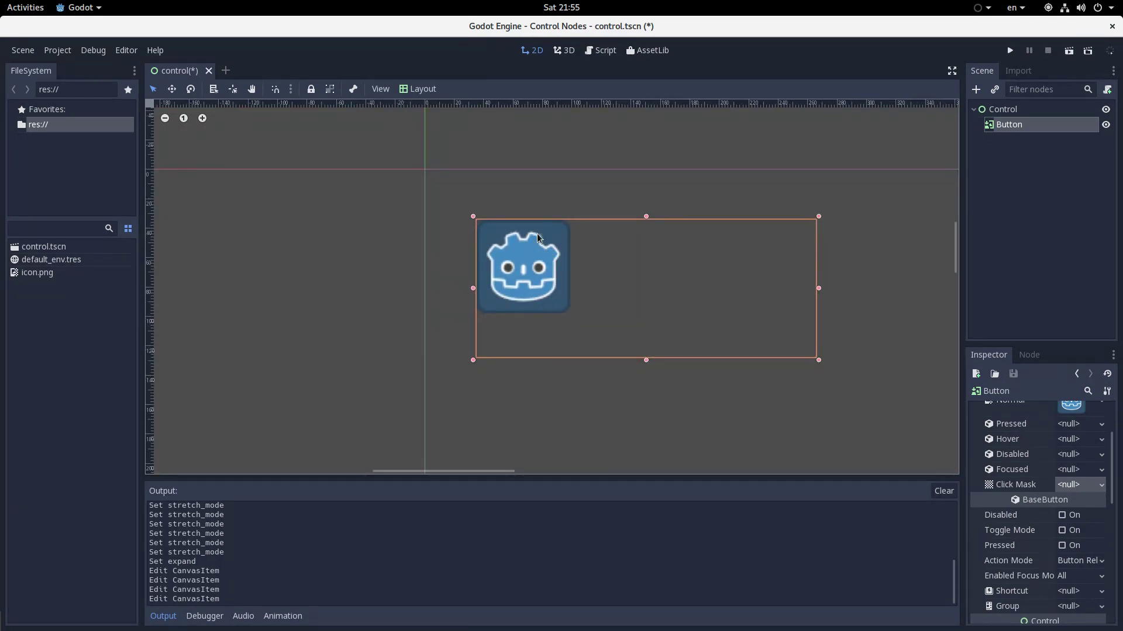
pyautogui.scroll(3, 994, 412)
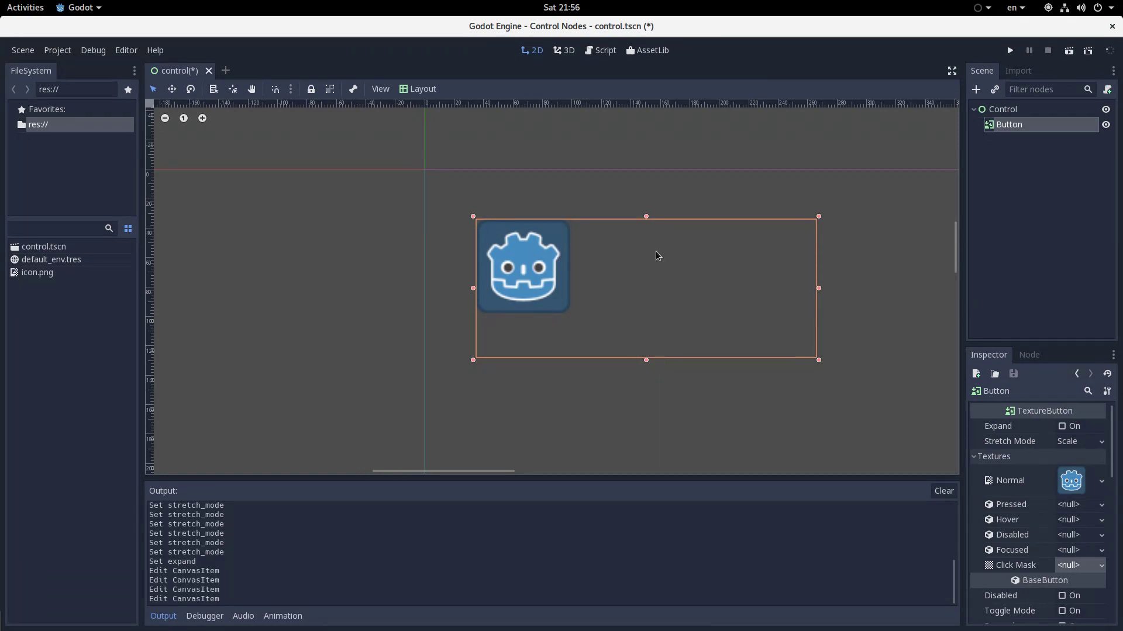
pyautogui.moveTo(37, 273); pyautogui.dragTo(23, 503)
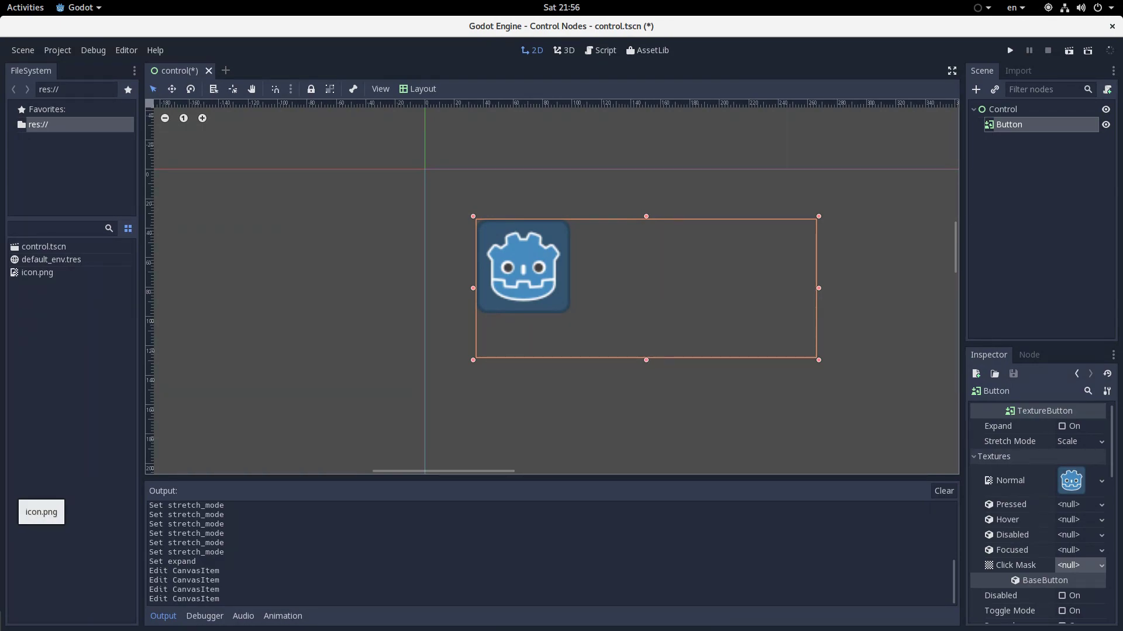
pyautogui.click(976, 89)
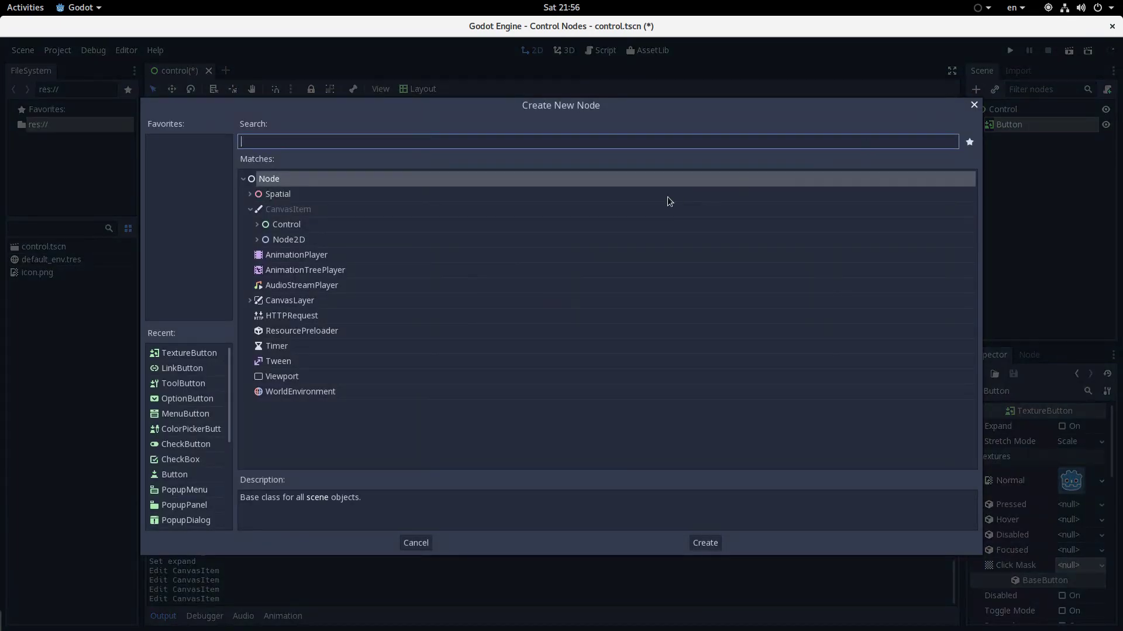
pyautogui.click(257, 225)
pyautogui.click(264, 270)
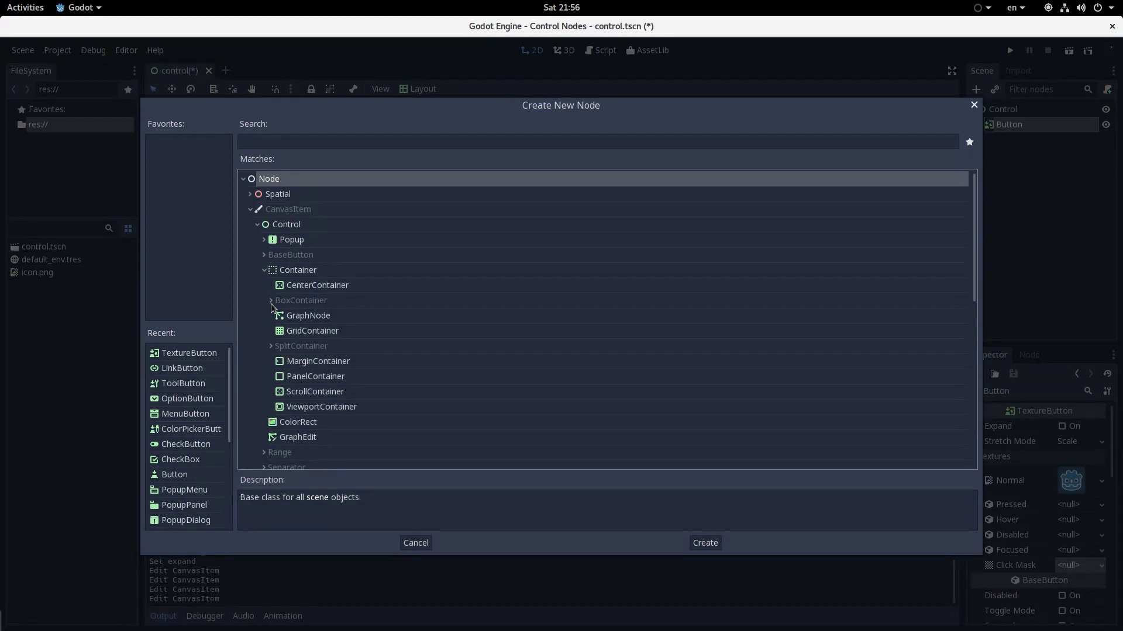
pyautogui.click(272, 300)
pyautogui.scroll(-1, 275, 386)
pyautogui.click(271, 356)
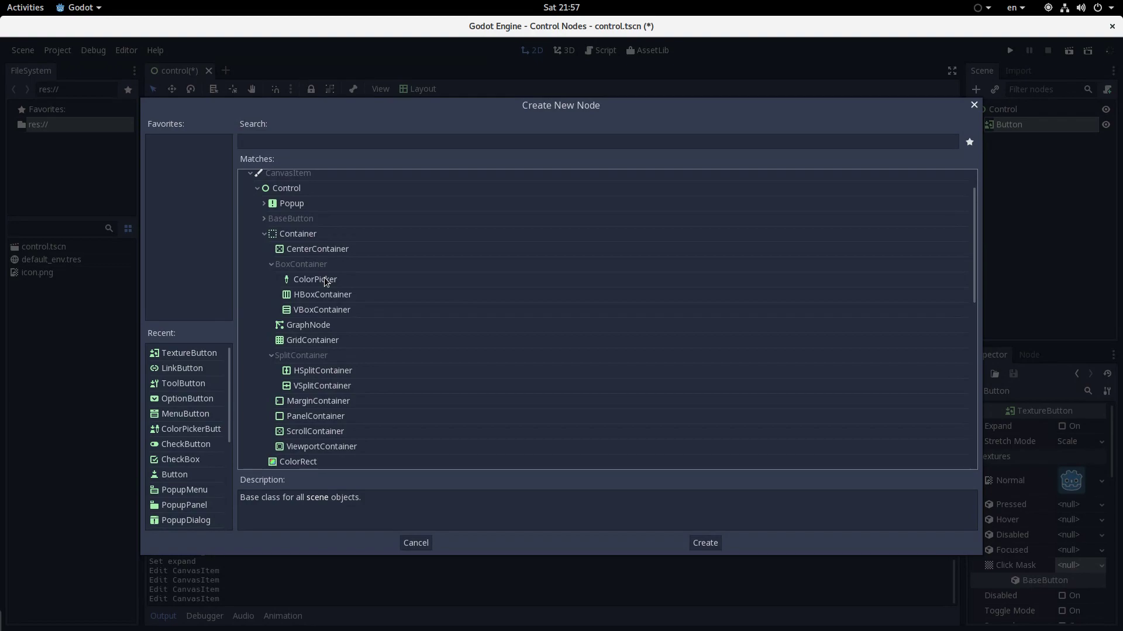
pyautogui.click(419, 547)
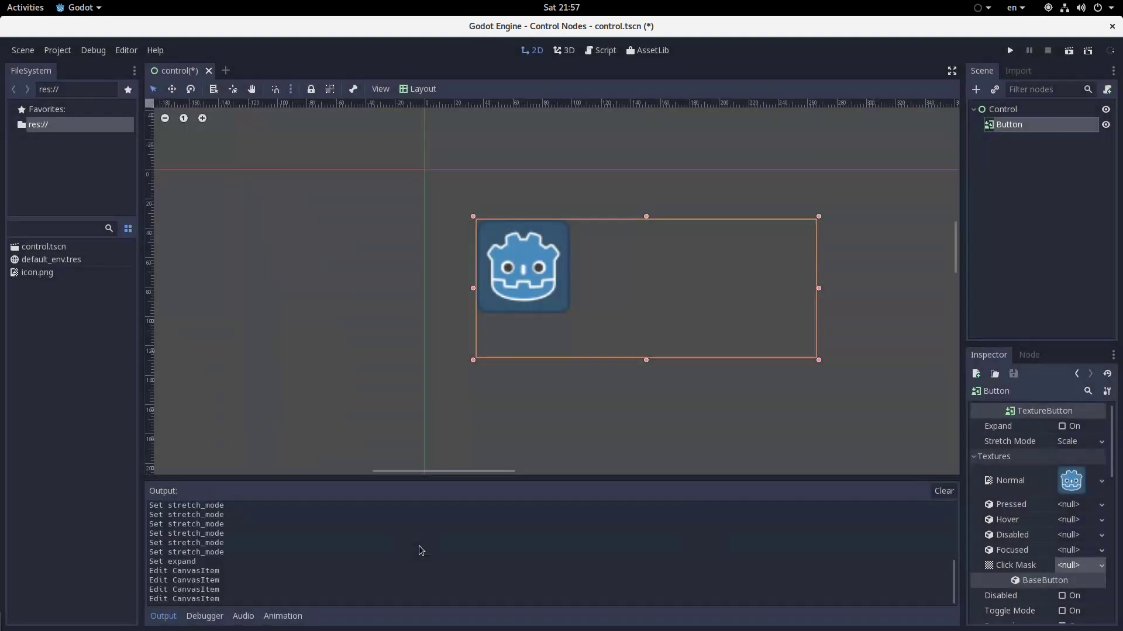